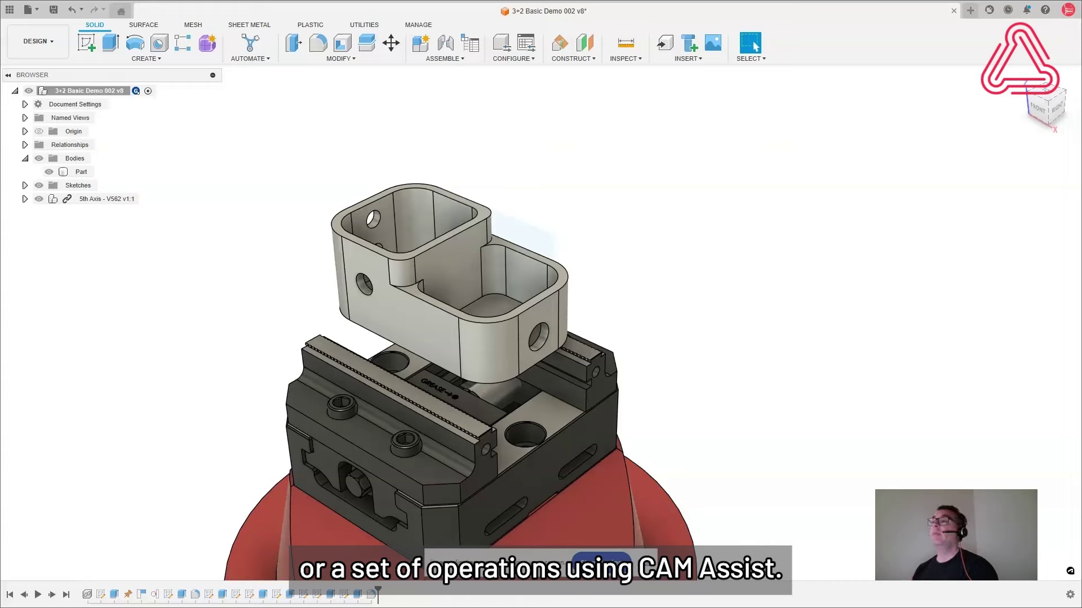
- Switch to the Manufacture workspace and create a new milling setup, Setup4
middle_click_drag(732, 328, 562, 332, "shift")
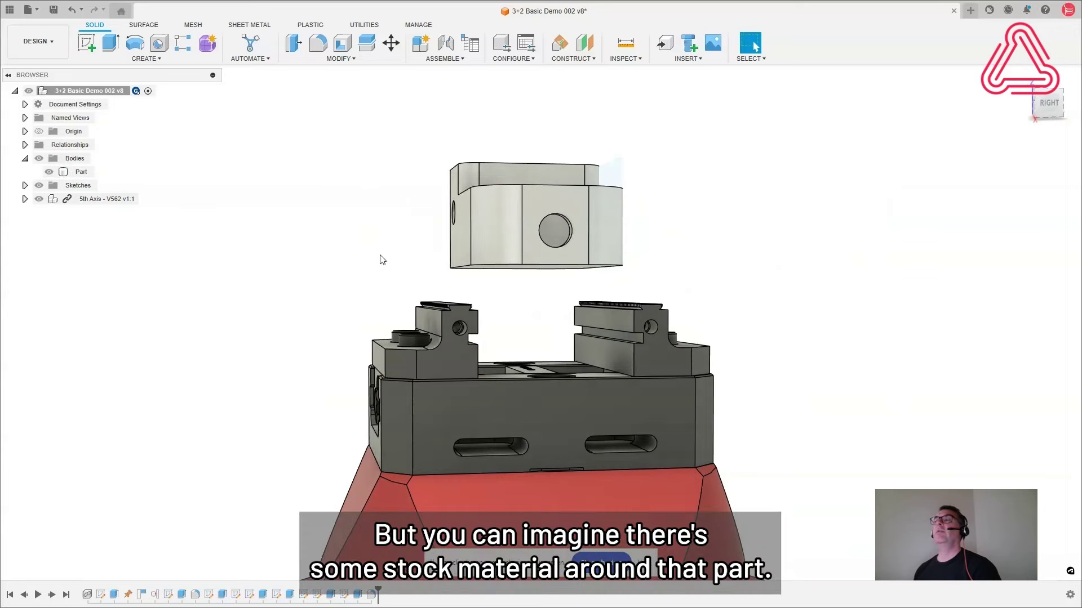
left_click(38, 41)
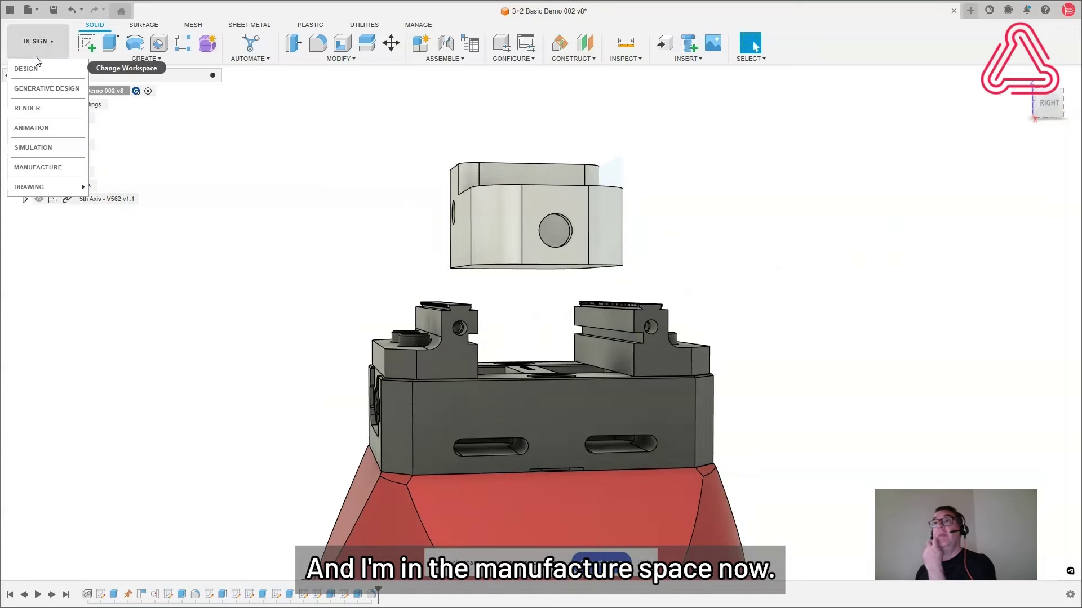
left_click(53, 167)
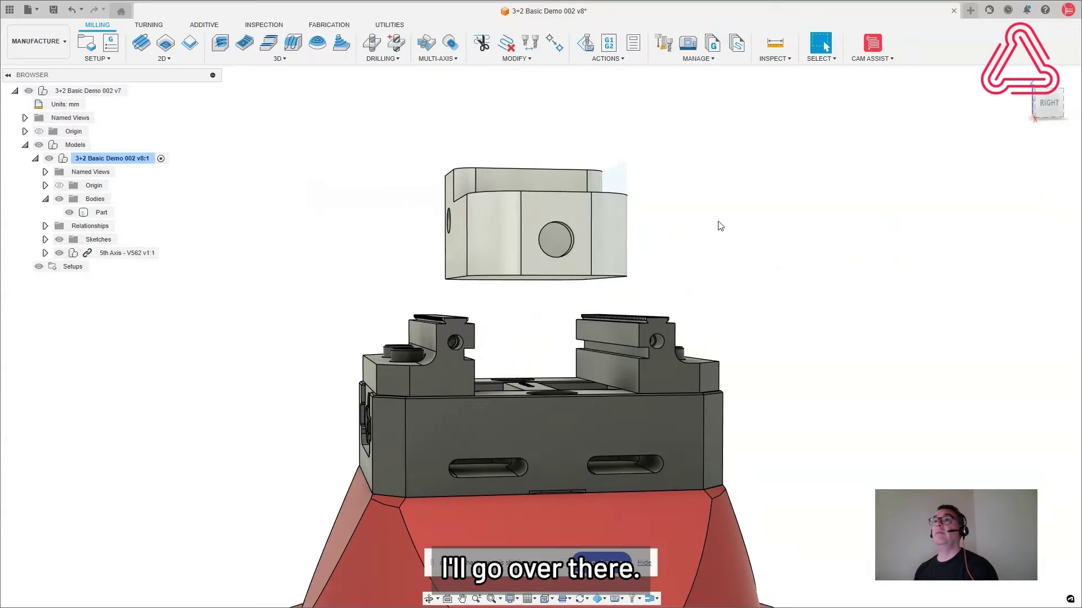
left_click(644, 563)
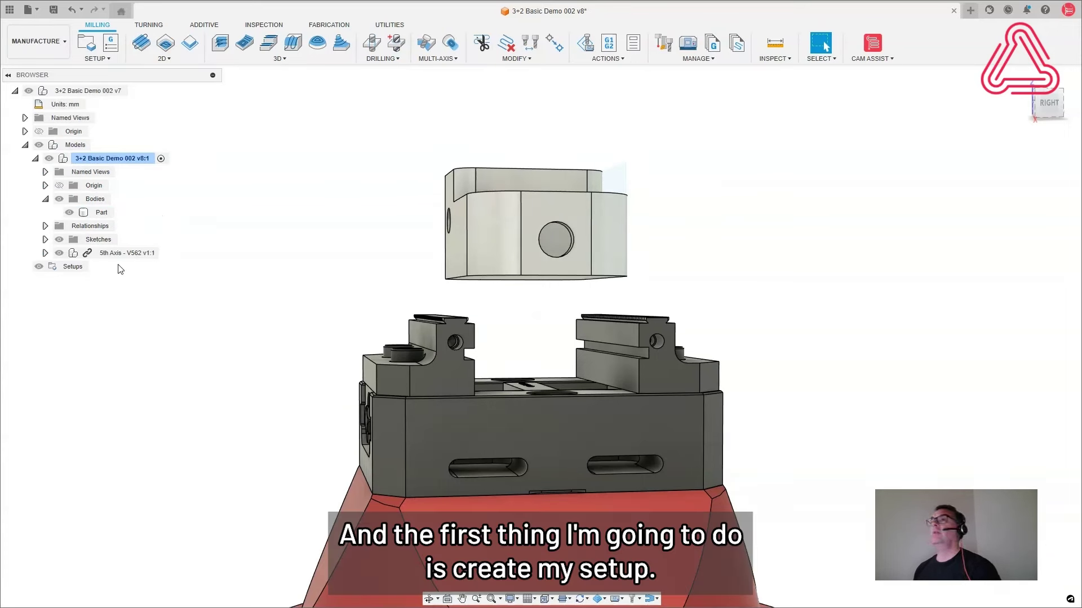
left_click(103, 61)
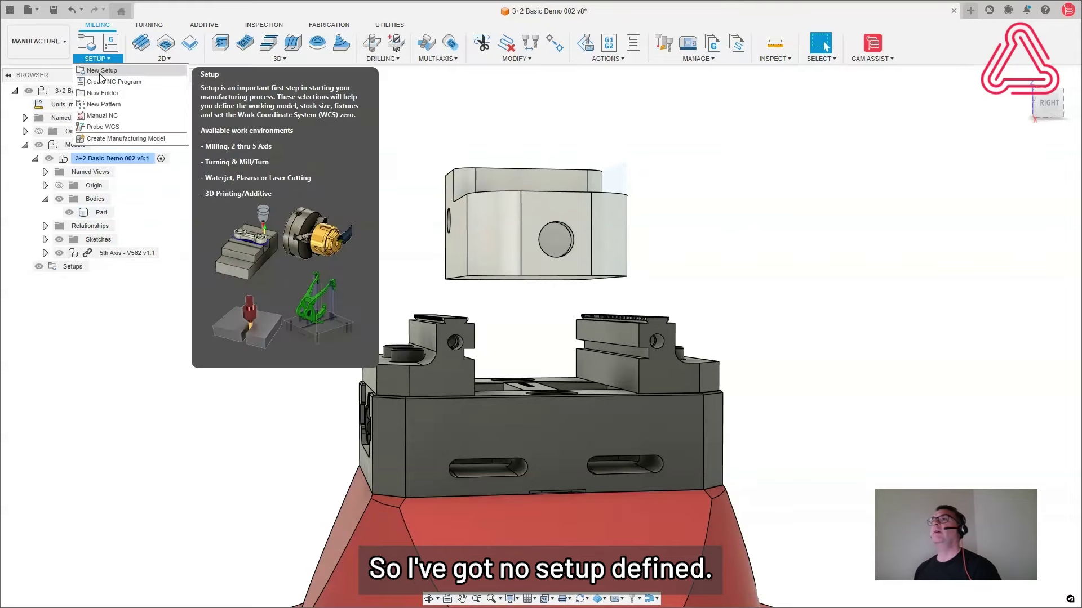
left_click(101, 72)
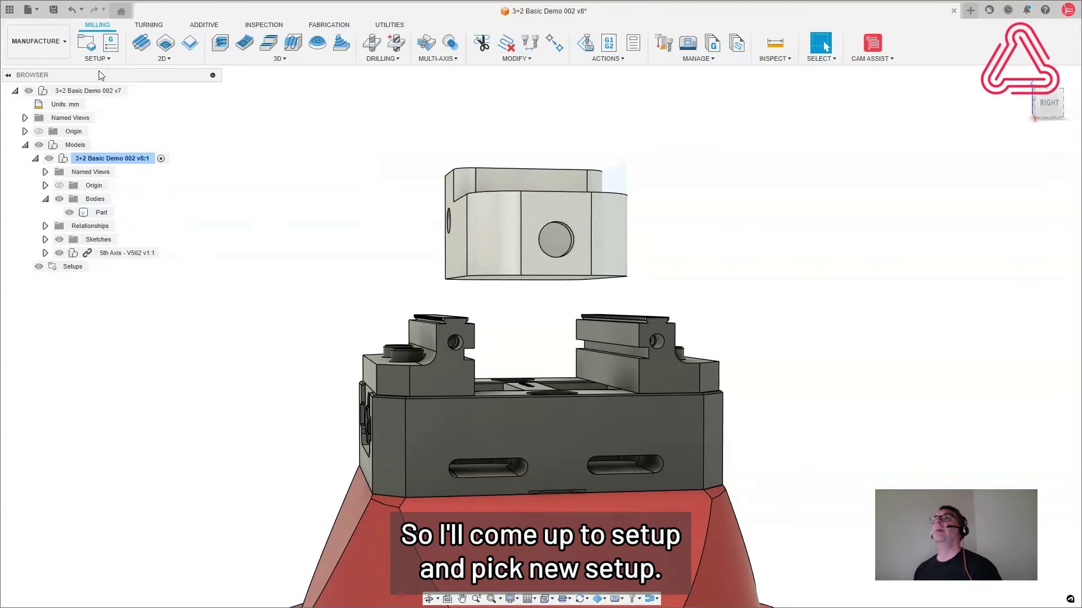
- Set the setup's model to the Part body only
scroll(718, 153, "down", 5)
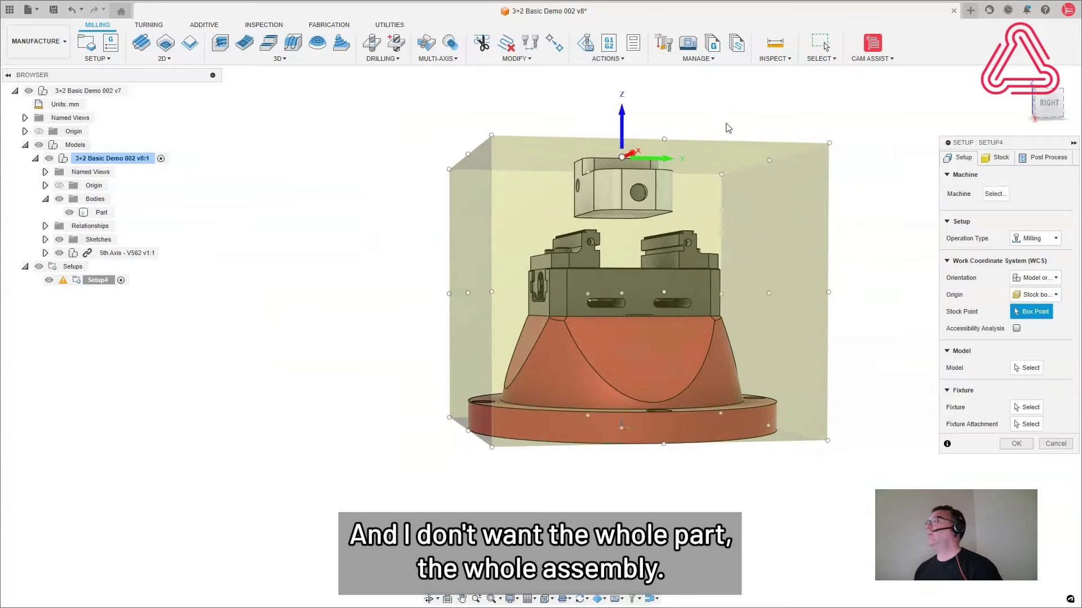
middle_click_drag(729, 128, 670, 147, "shift")
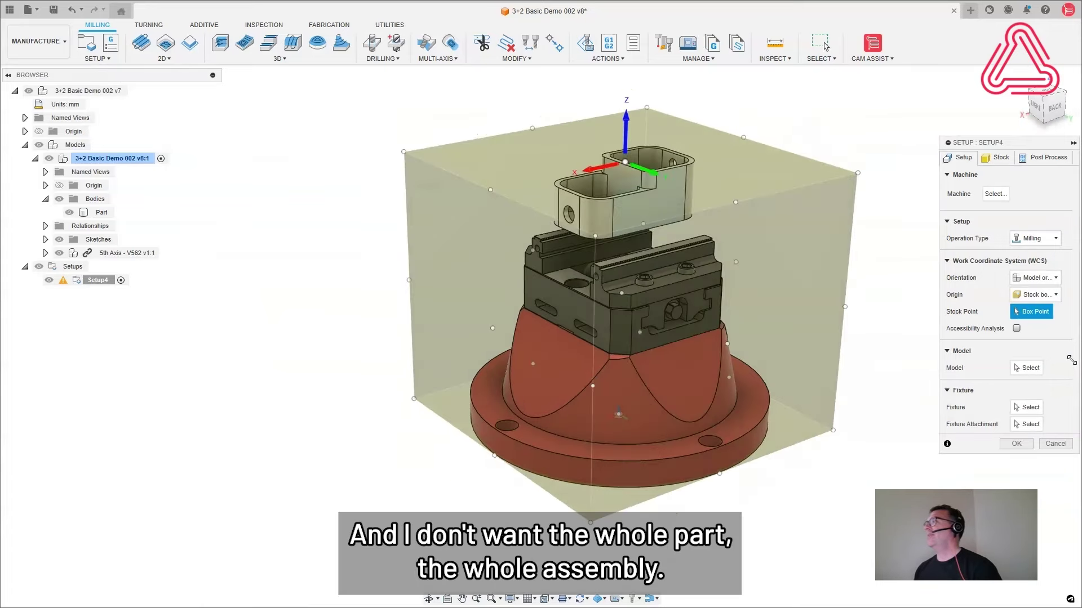
left_click(1027, 368)
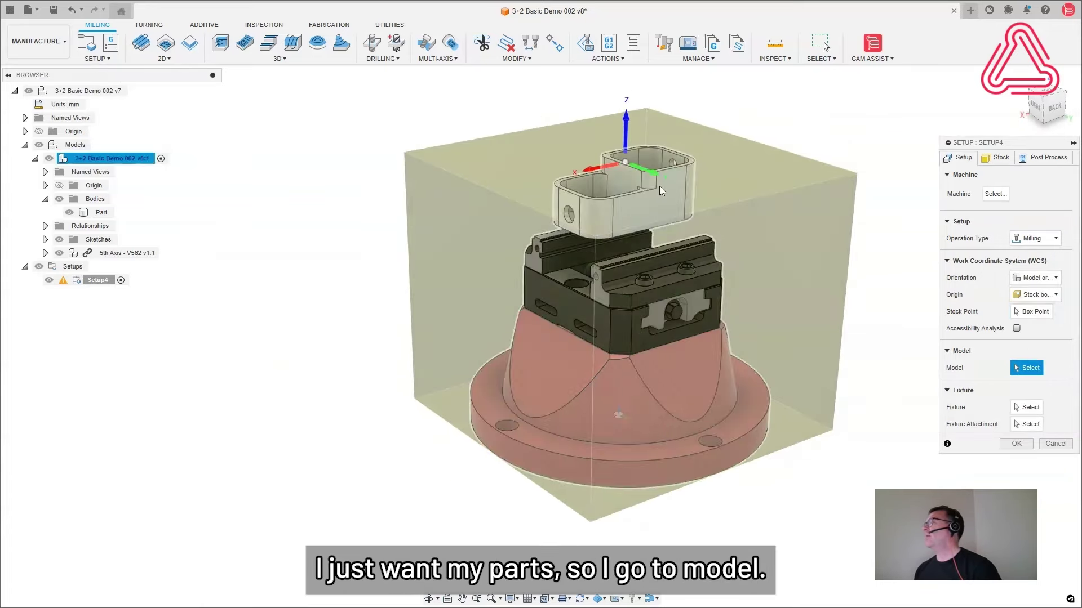
left_click(659, 186)
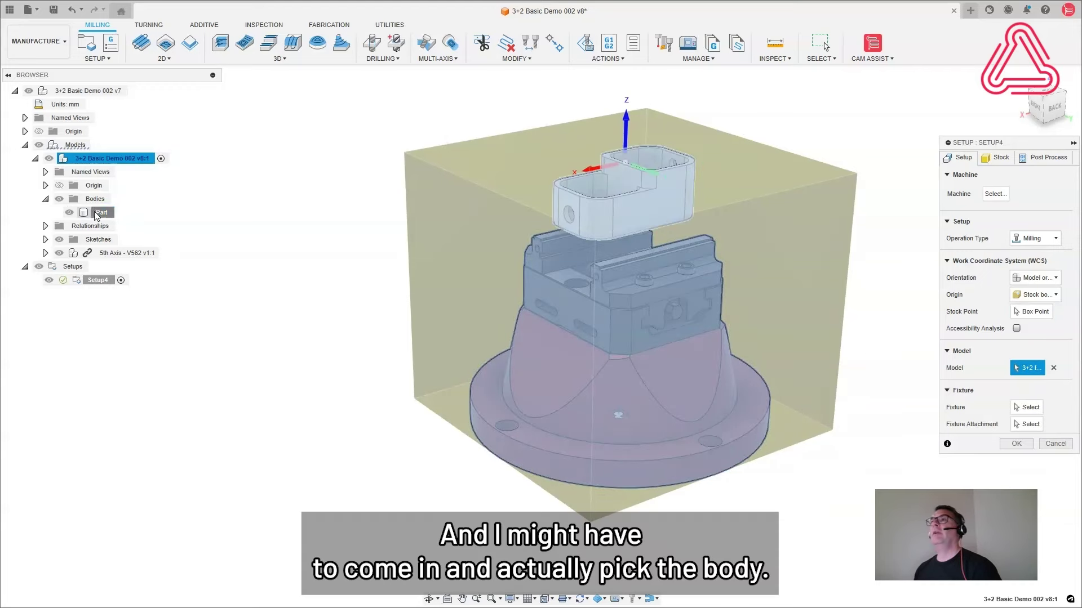
left_click(98, 213)
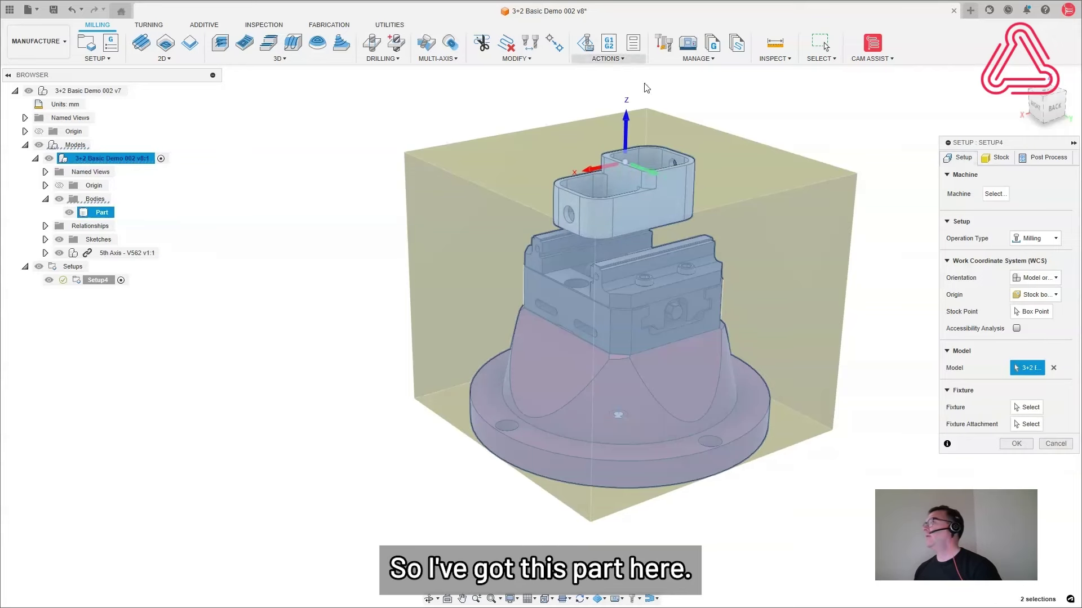
left_click(1053, 368)
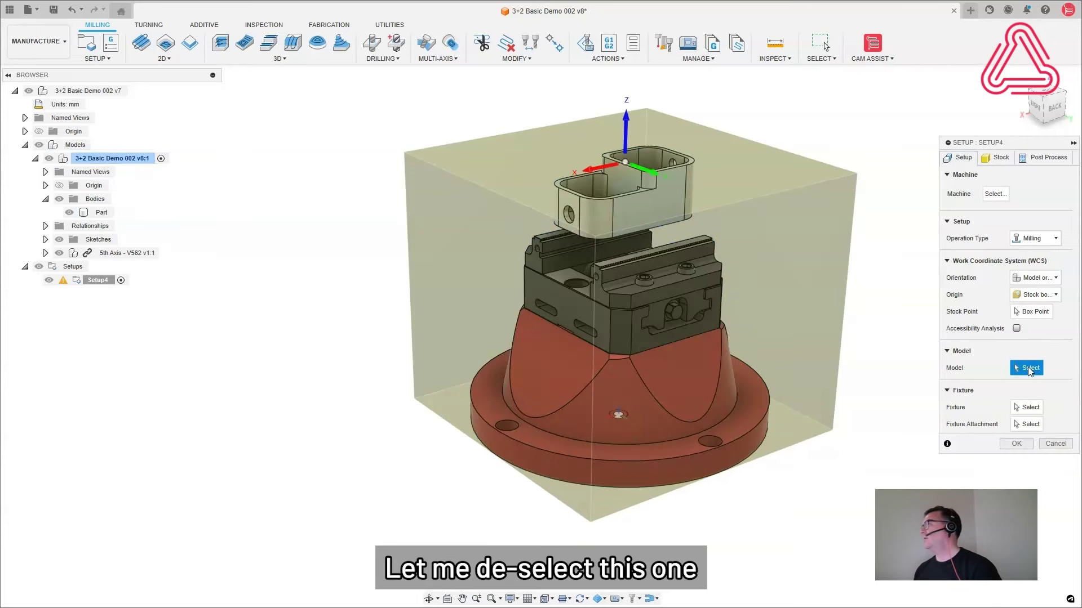
left_click(101, 214)
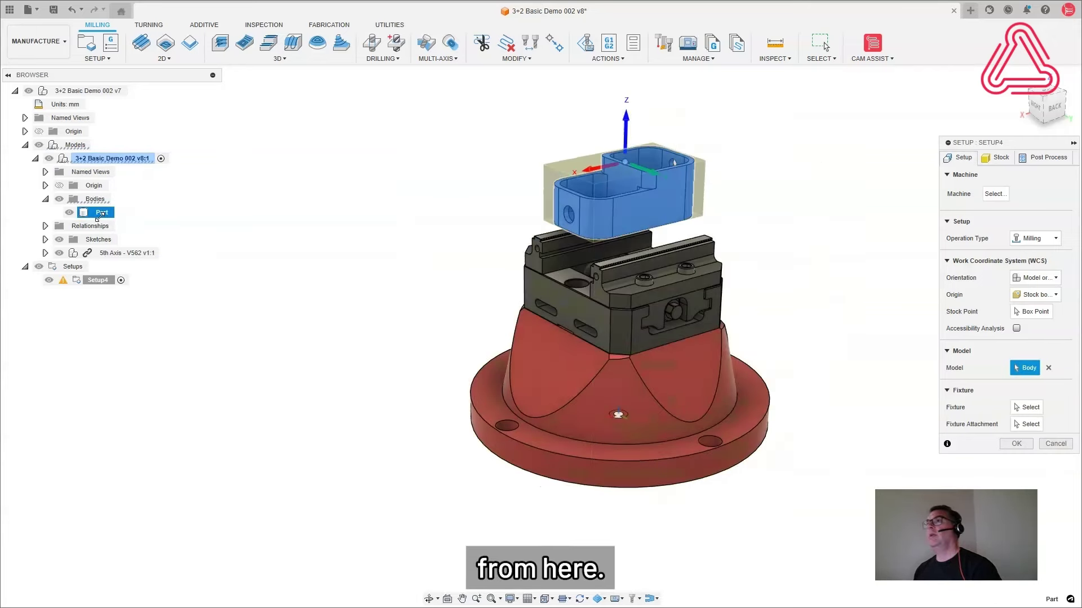
- Give the stock a 50 mm bottom offset and finish the setup
scroll(806, 175, "up", 5)
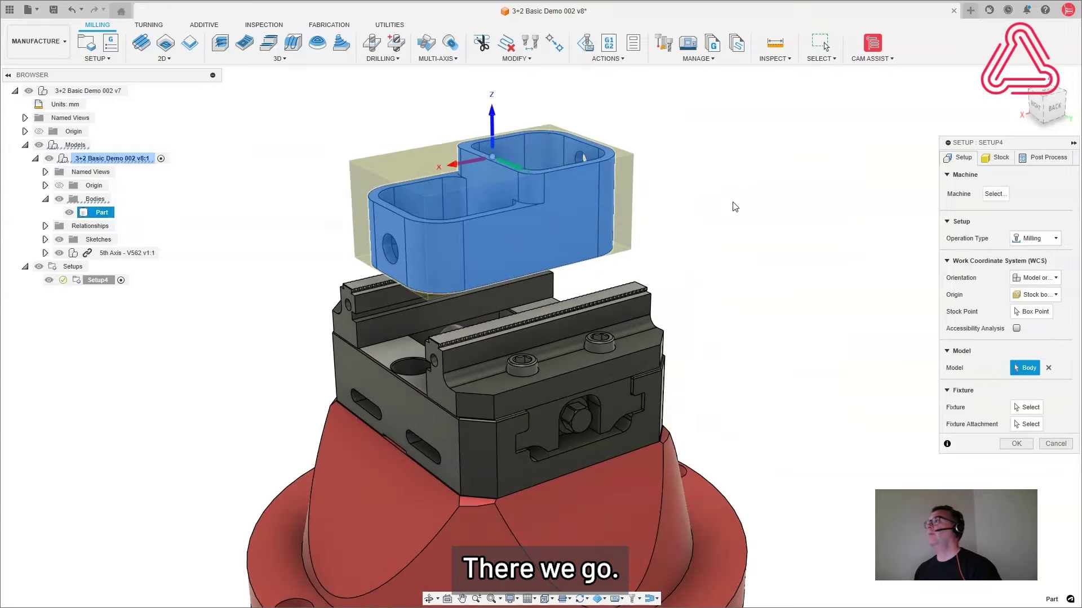
middle_click_drag(735, 202, 783, 198, "shift")
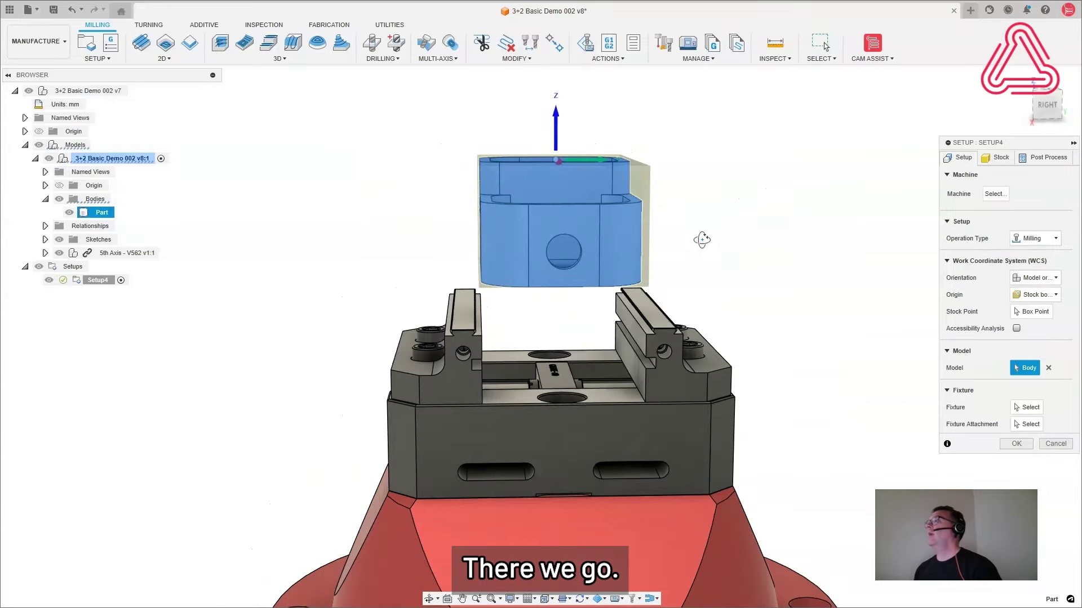
middle_click_drag(704, 237, 569, 341, "shift")
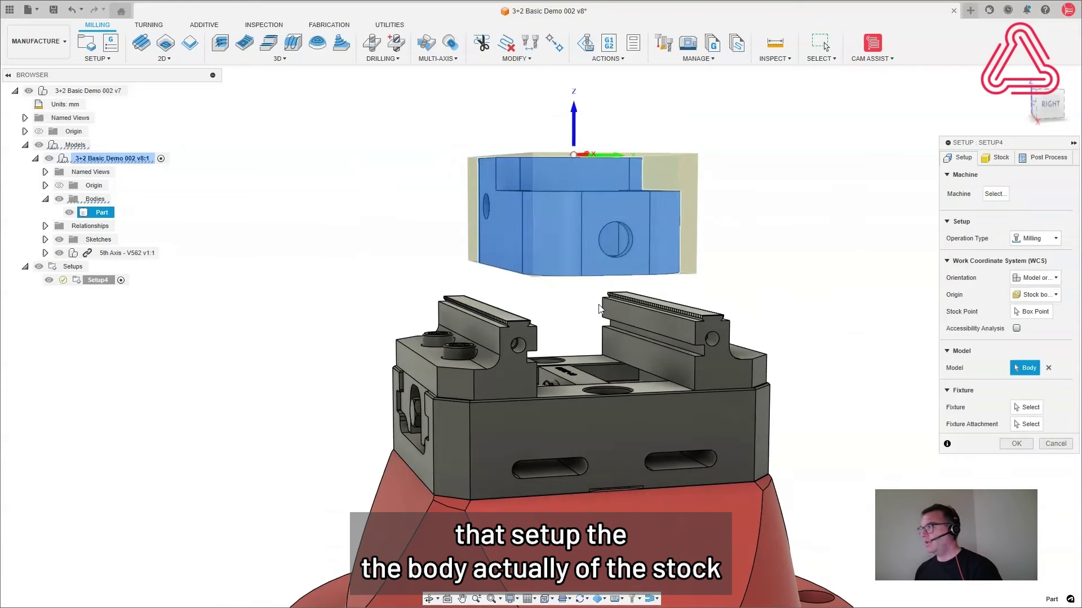
left_click(993, 157)
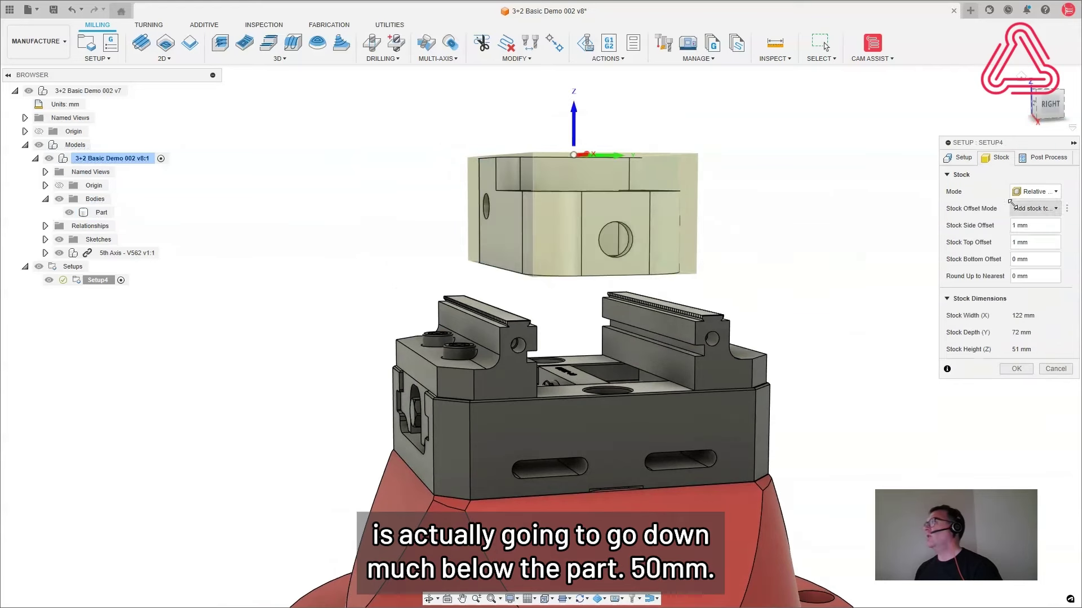
left_click(1018, 260)
type("50")
key("Return")
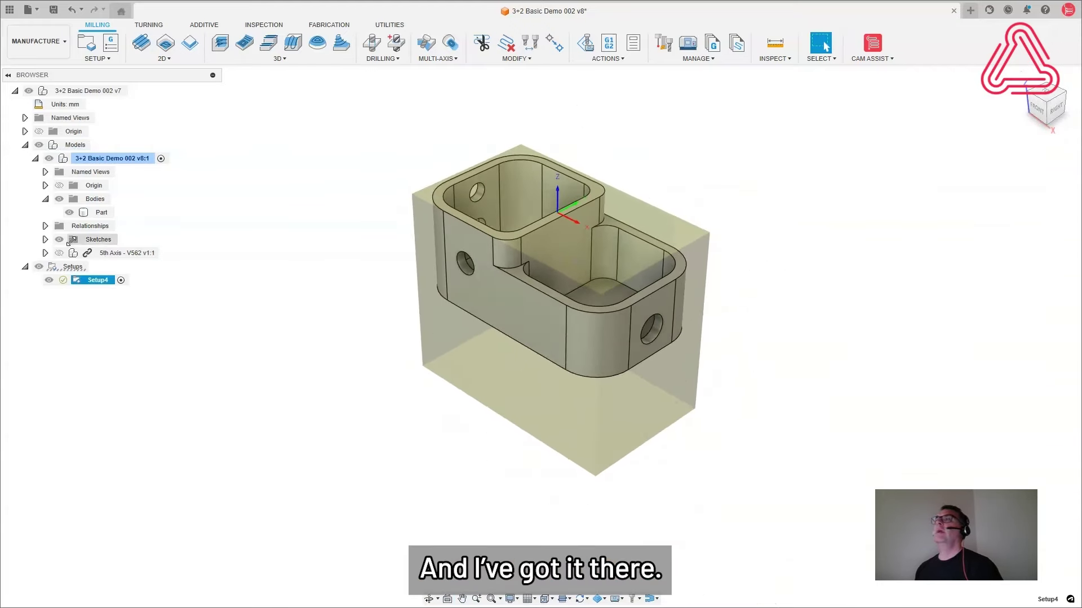
- Show the 5th Axis - V562 fixture with its Base, Riser, Vise and both sliding jaws
left_click(59, 253)
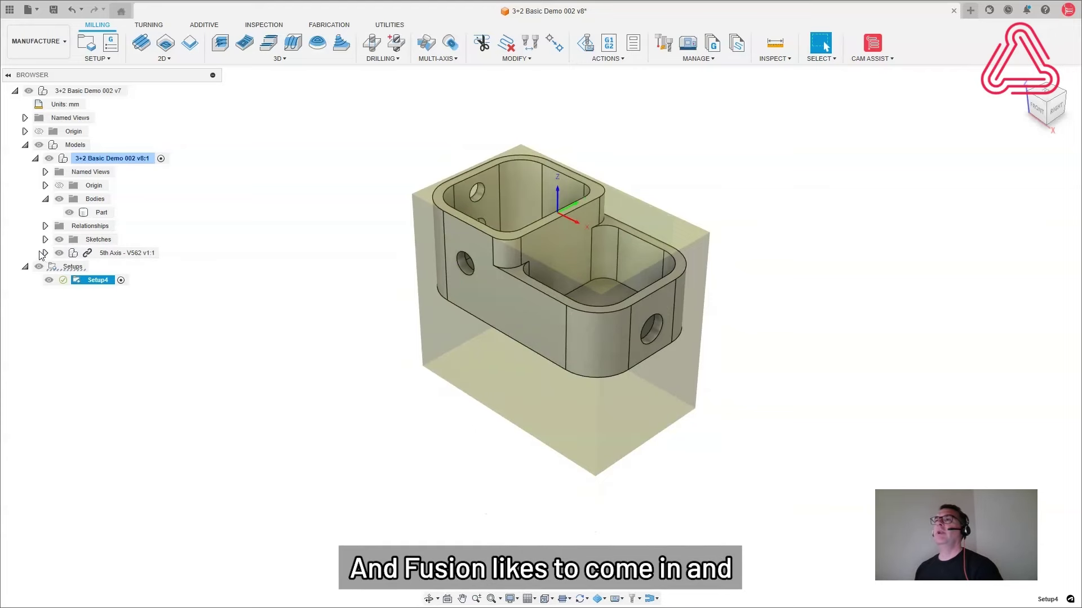
left_click(45, 253)
left_click(69, 321)
left_click(69, 334)
left_click(70, 307)
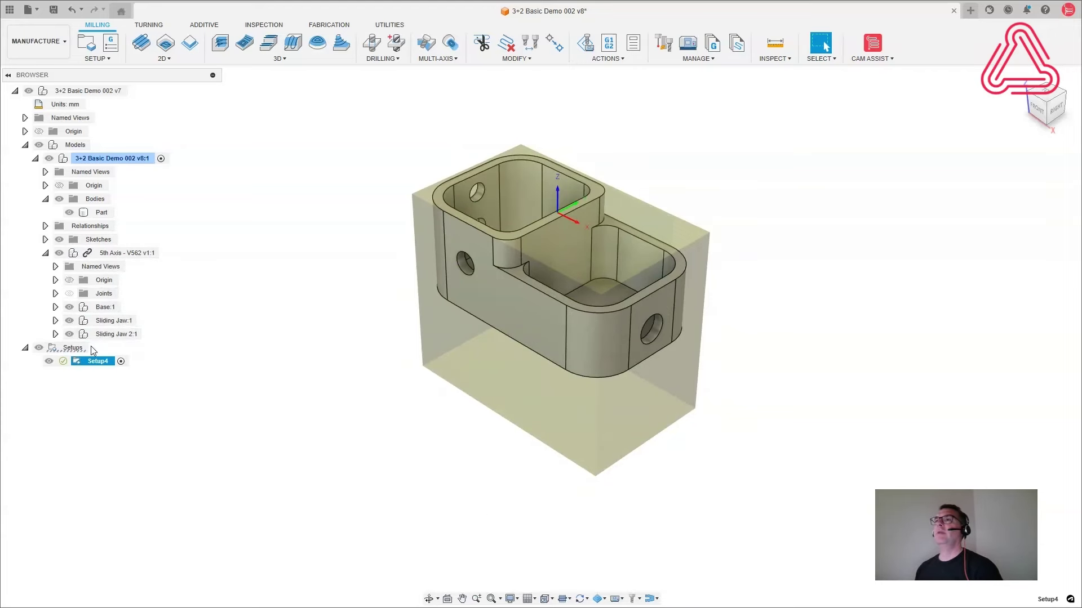
left_click(55, 307)
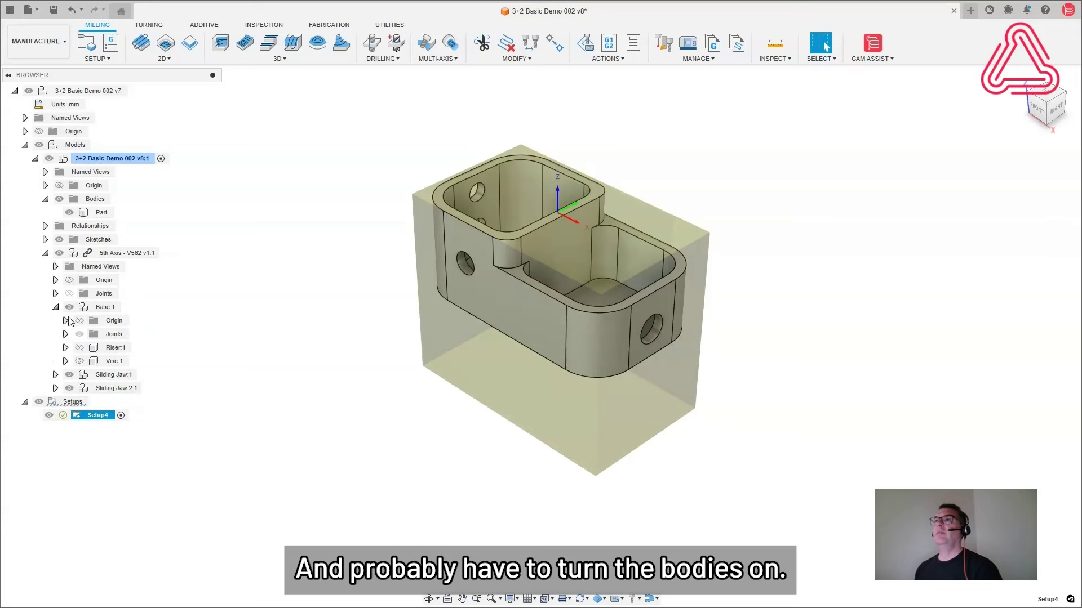
left_click(80, 347)
left_click(80, 361)
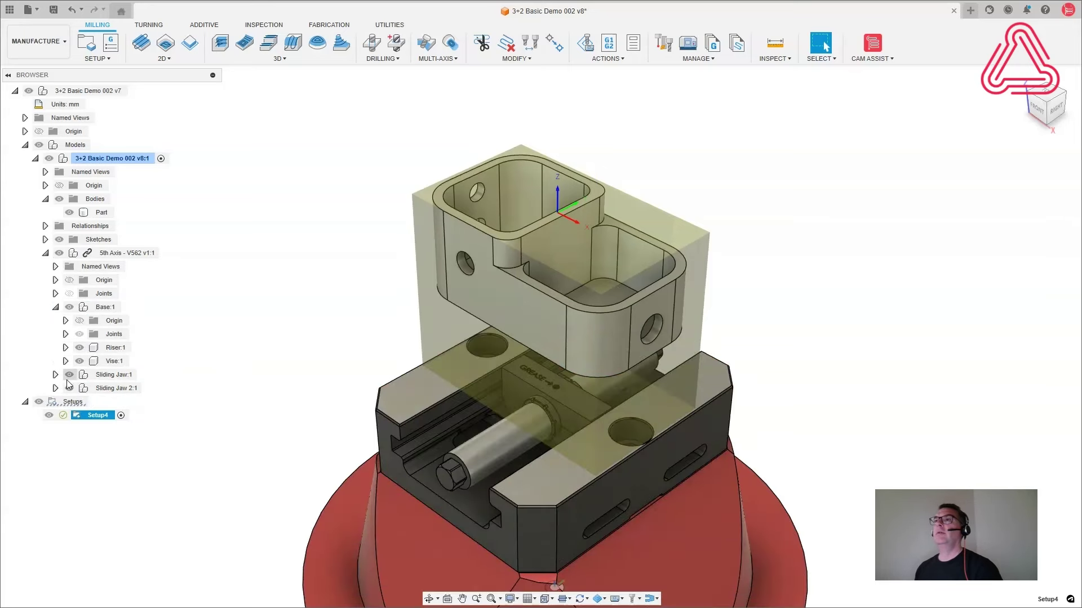
- Show the jaw, carrier and bolt bodies of both sliding jaw assemblies
left_click(55, 375)
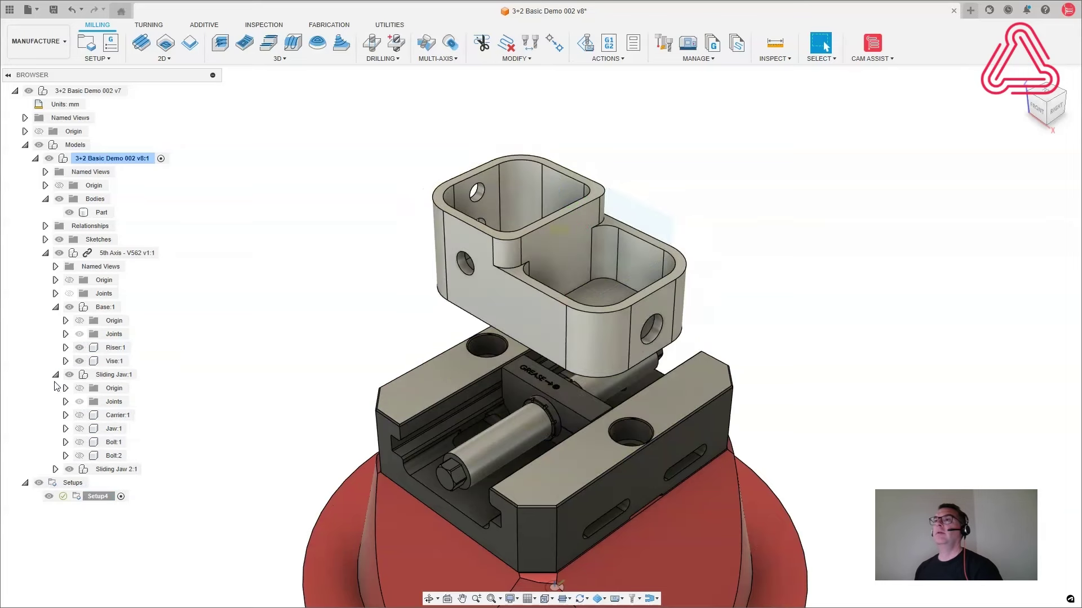
left_click(80, 429)
left_click(79, 442)
left_click(79, 456)
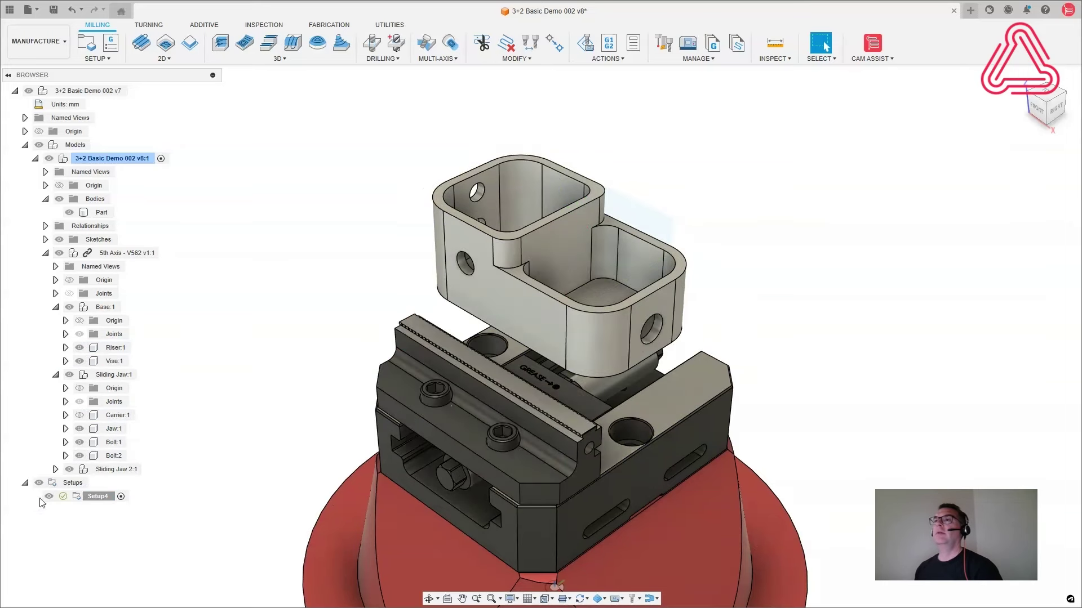
left_click(55, 469)
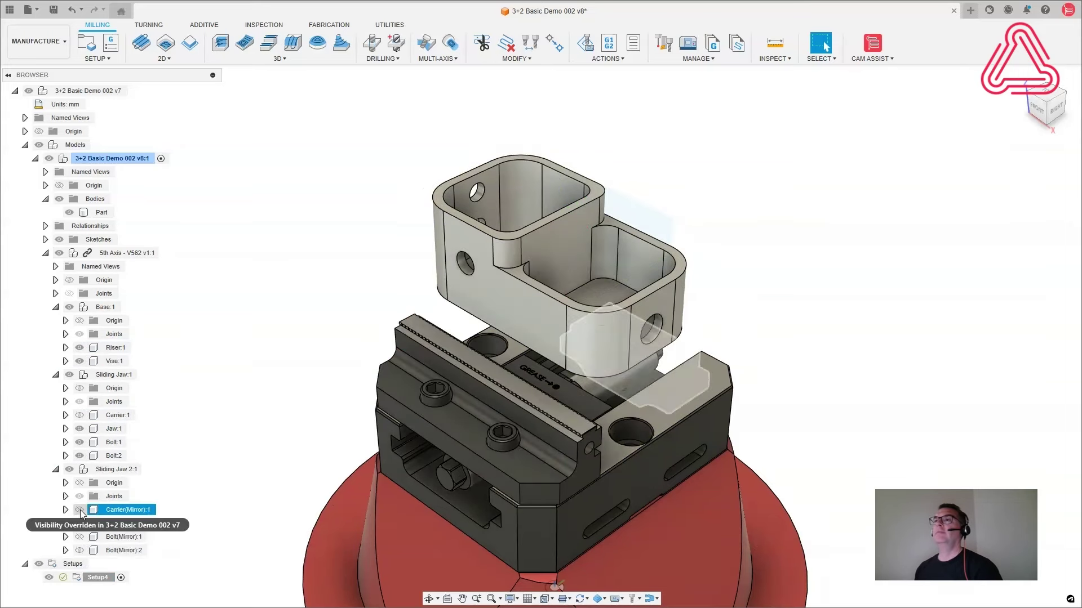
left_click(80, 510)
left_click(79, 523)
left_click(80, 537)
left_click(79, 550)
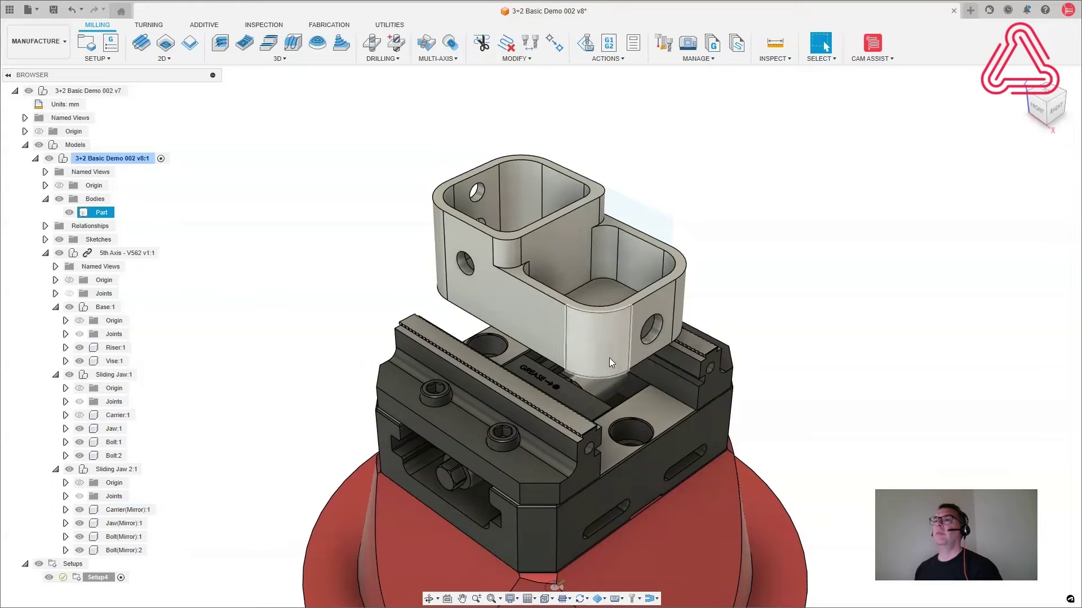
scroll(612, 363, "down", 3)
middle_click_drag(612, 363, 641, 333, "shift")
scroll(599, 366, "up", 5)
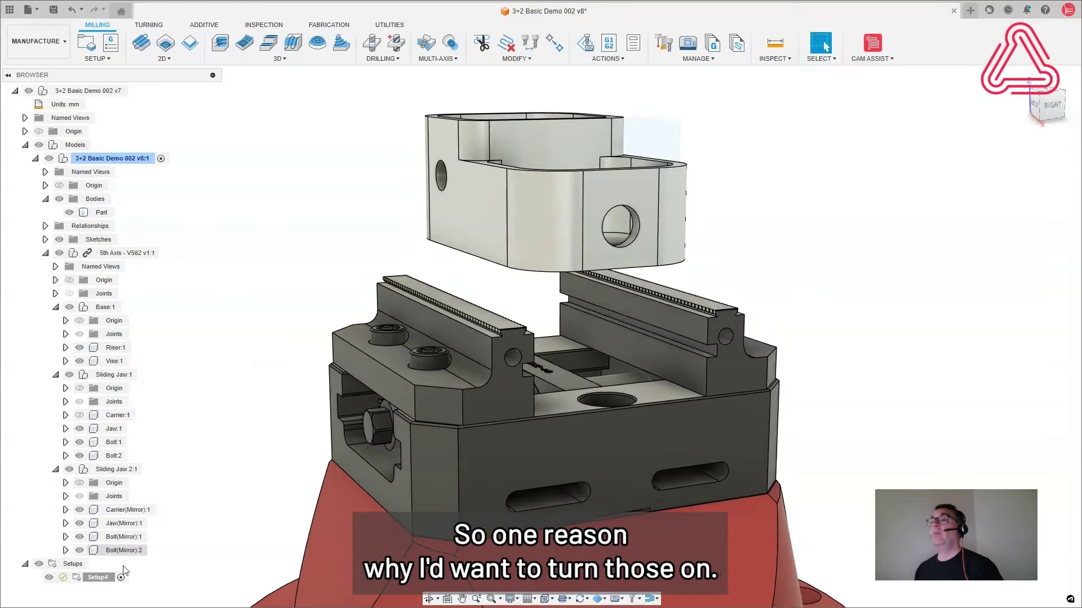
- Open Setup4's name for renaming and keep it unchanged
right_click(103, 579)
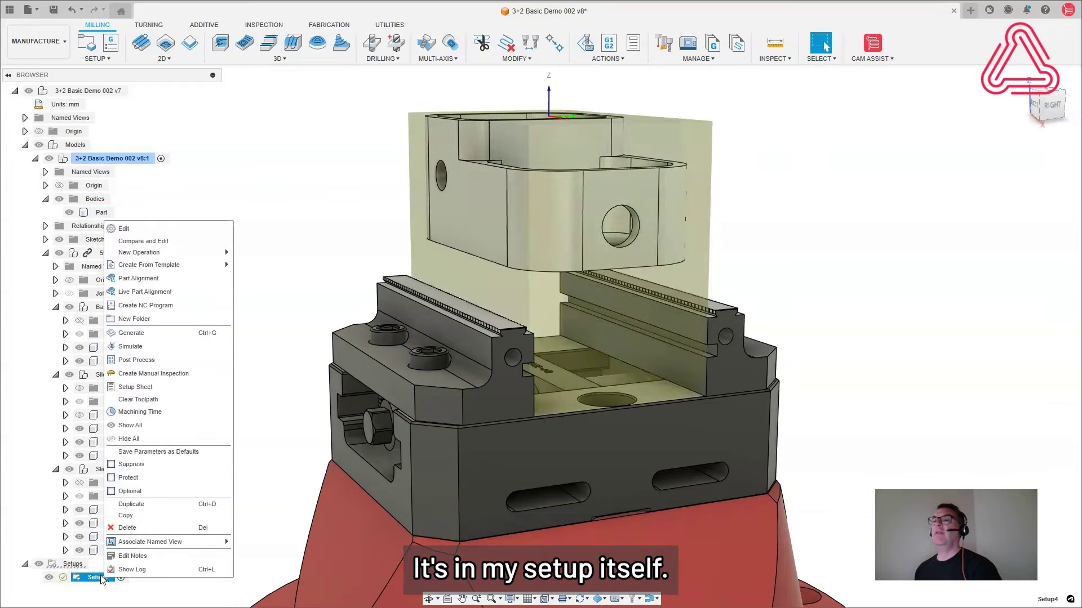
left_click(104, 581)
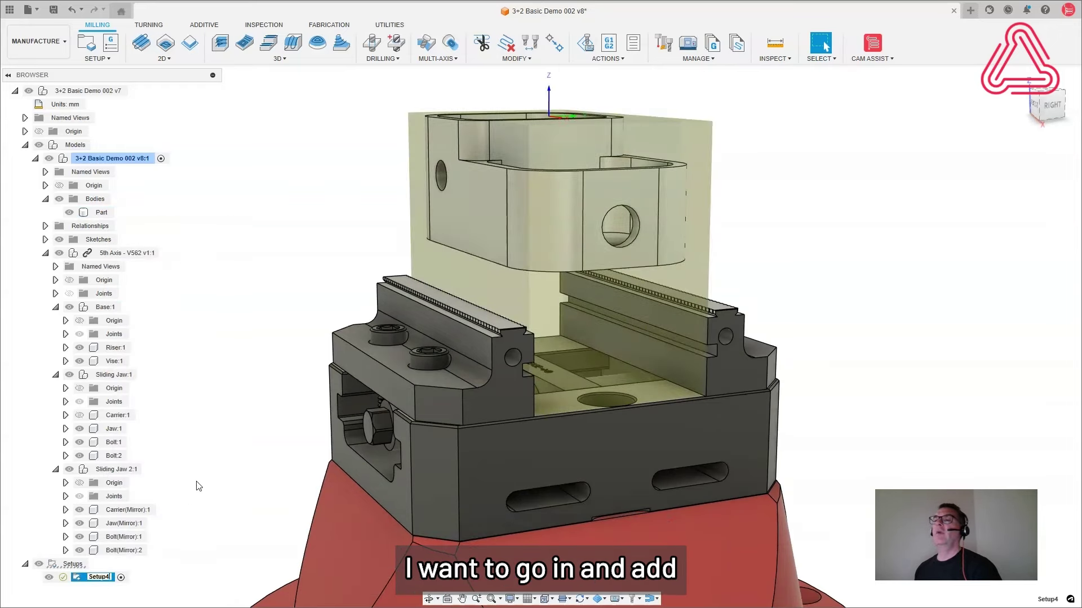
key("Return")
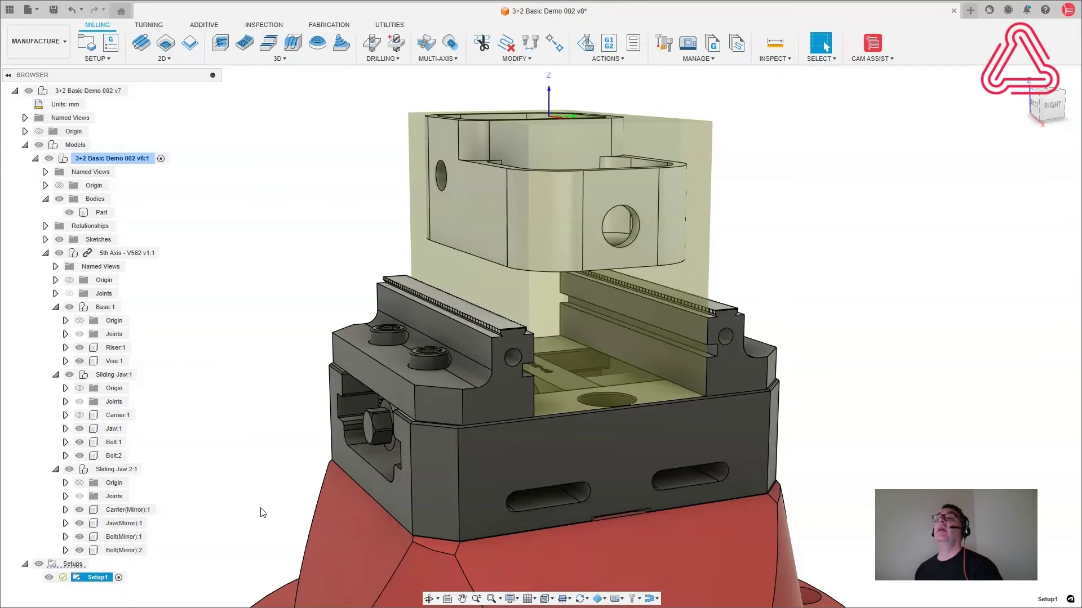
- Edit Setup1 so both vise jaws and the vise body are its fixture
right_click(106, 577)
left_click(124, 225)
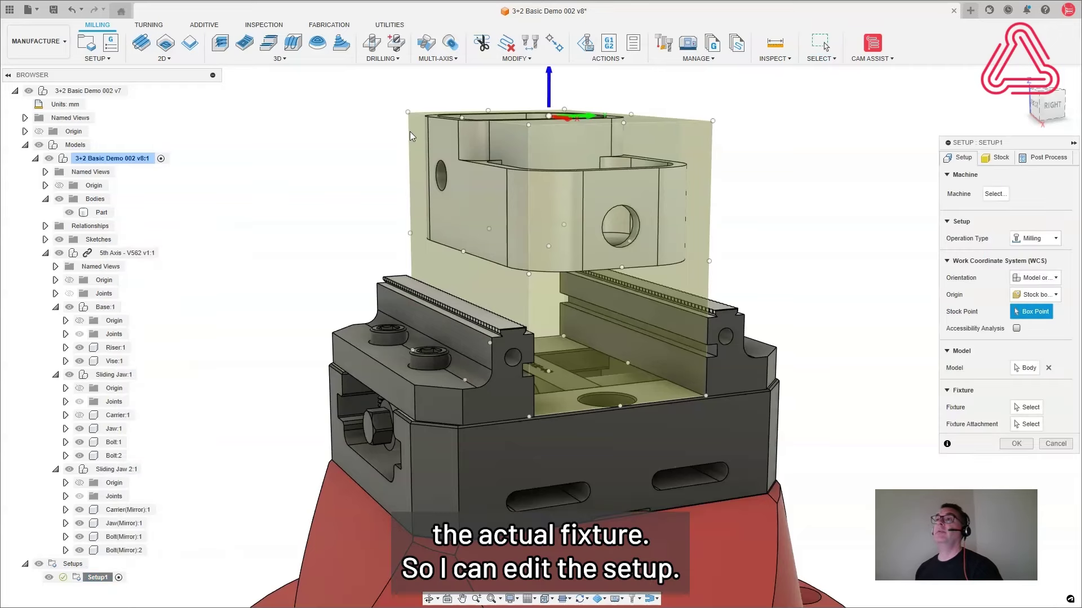
left_click(1027, 408)
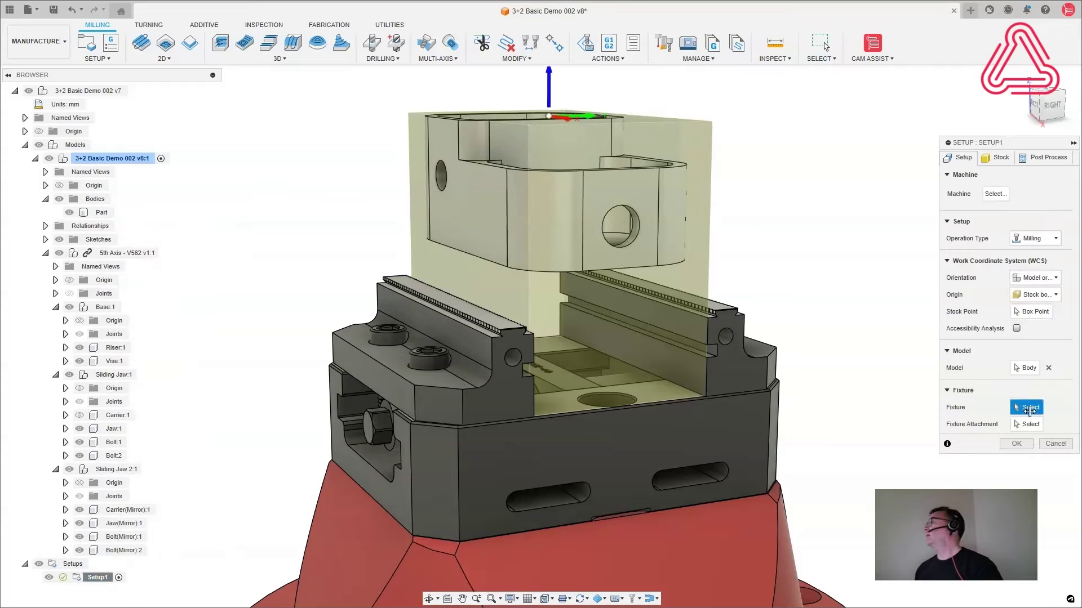
left_click(462, 315)
left_click(676, 338)
left_click(686, 430)
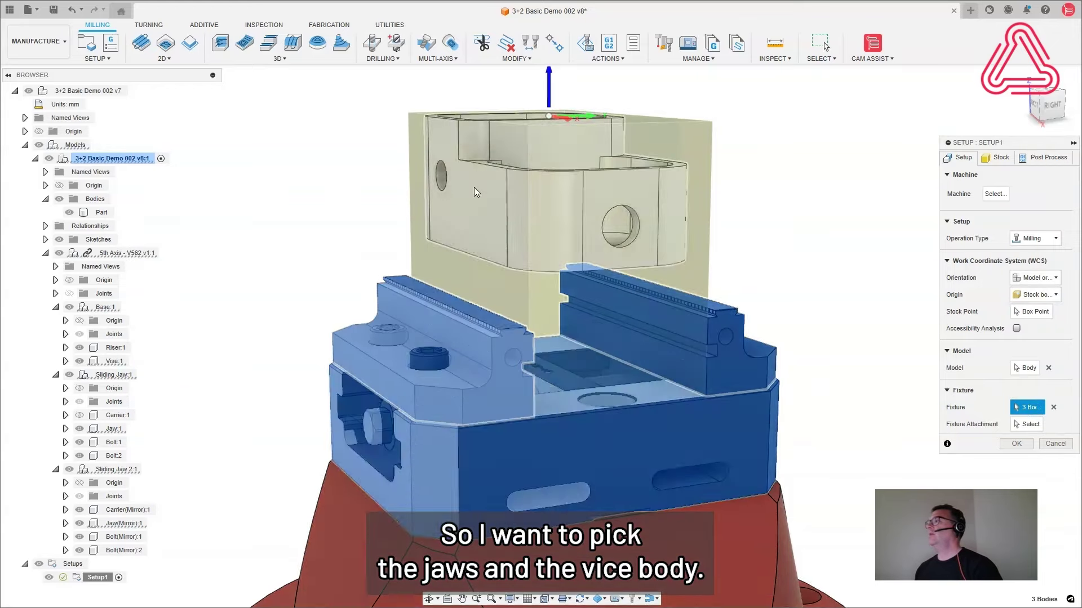
left_click(1016, 444)
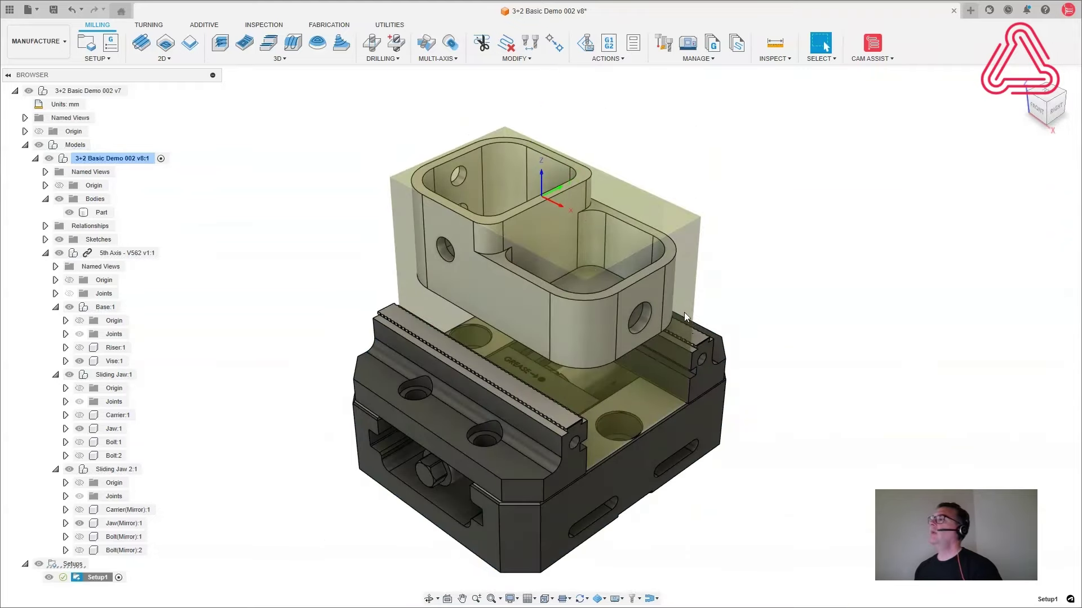
middle_click_drag(692, 326, 627, 290, "shift")
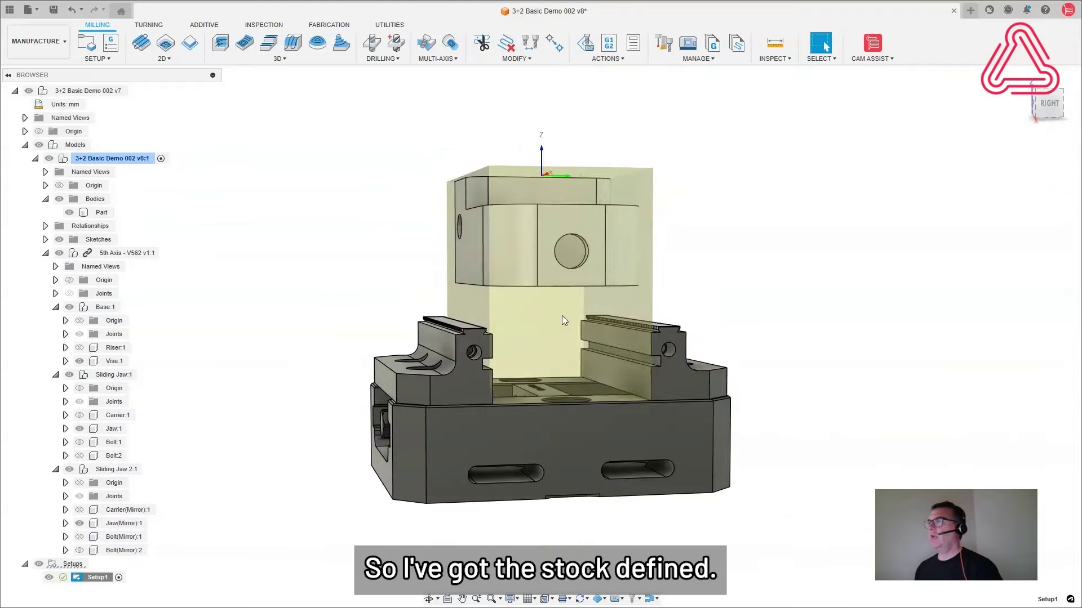
middle_click_drag(571, 320, 535, 307, "shift")
scroll(531, 306, "up", 3)
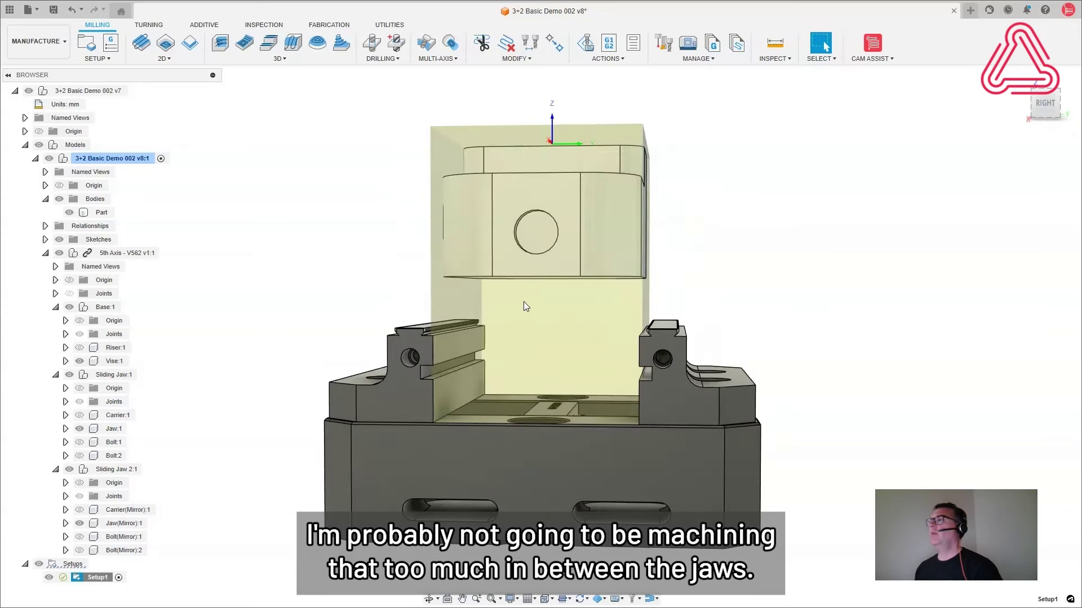
scroll(534, 304, "down", 1)
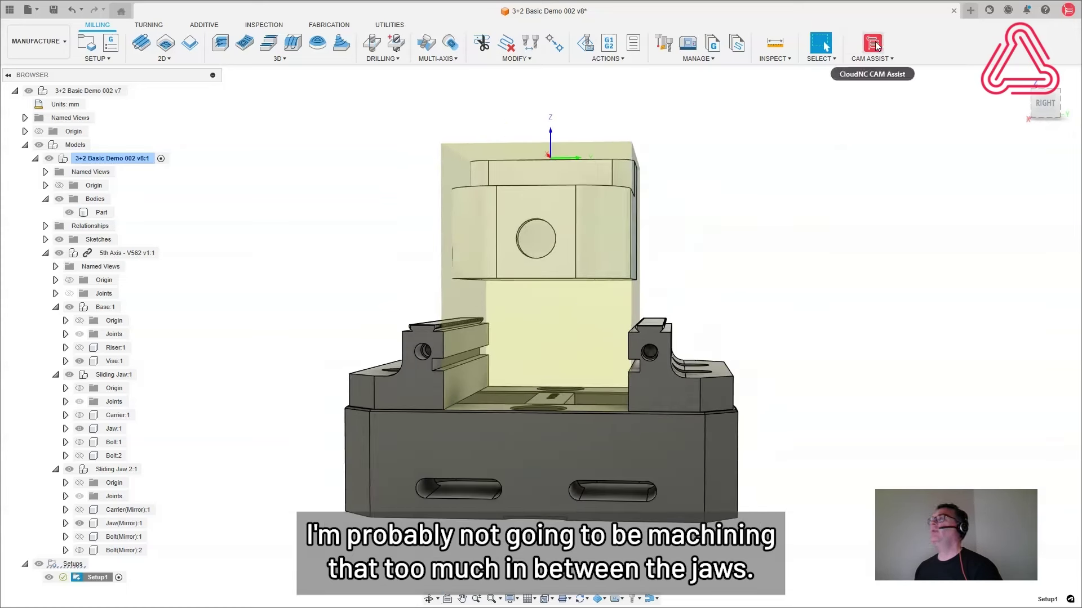
- Generate the avoidance geometry body for Setup1 with CAM Assist
left_click(871, 59)
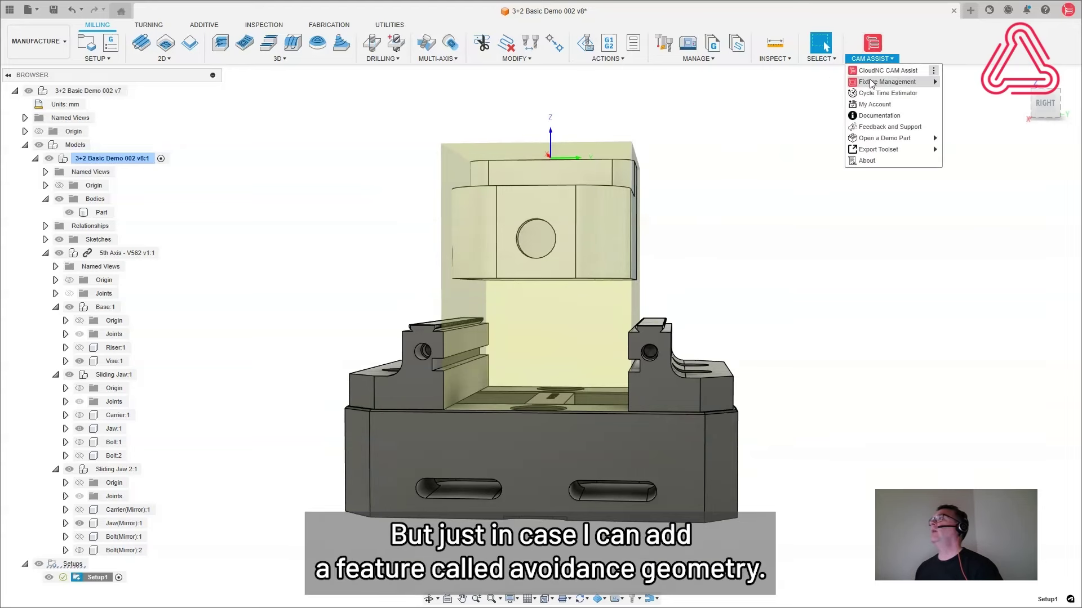
mouse_move(873, 84)
left_click(972, 94)
left_click(1006, 299)
- Inspect the Part and Avoidance Geometry - Setup1 bodies, collapse the model tree, and open CAM Assist
middle_click_drag(686, 295, 591, 296, "shift")
left_click(569, 259)
left_click(672, 314)
left_click(815, 285)
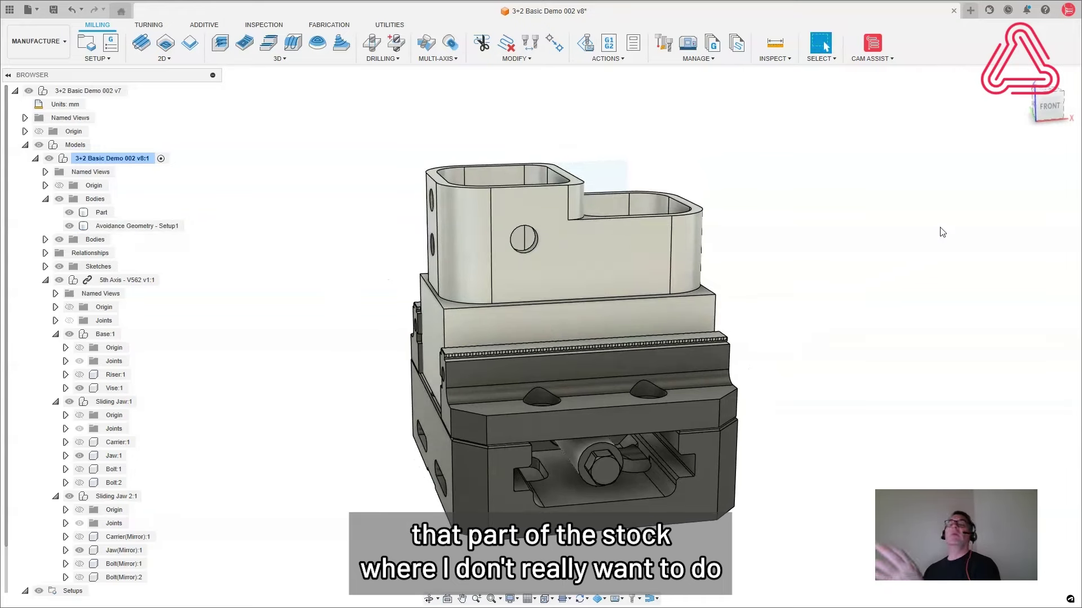
middle_click_drag(915, 270, 840, 273, "shift")
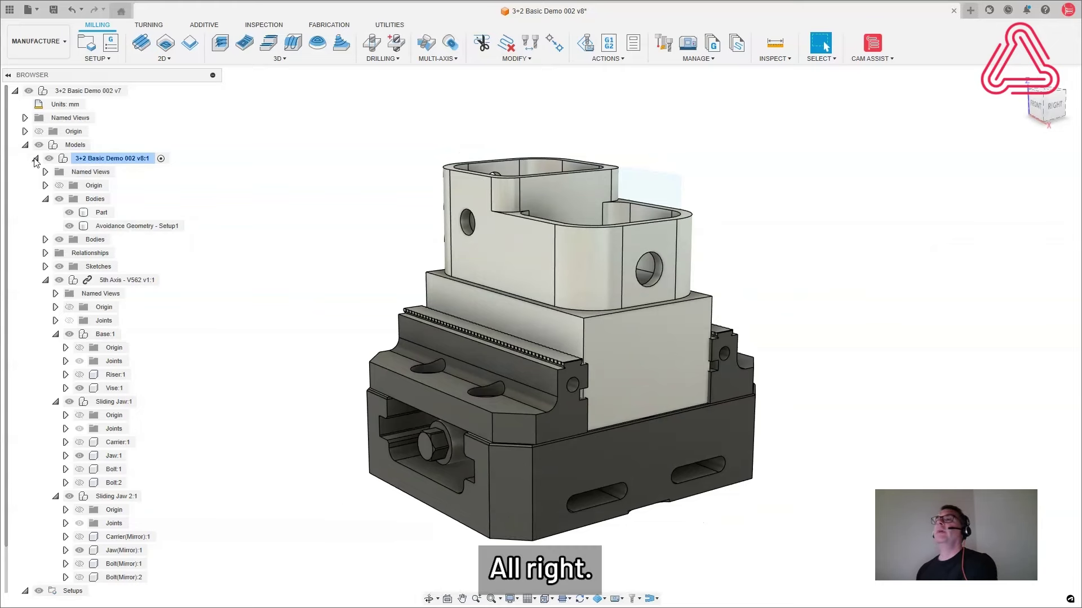
left_click(35, 160)
scroll(717, 195, "up", 2)
scroll(647, 168, "up", 2)
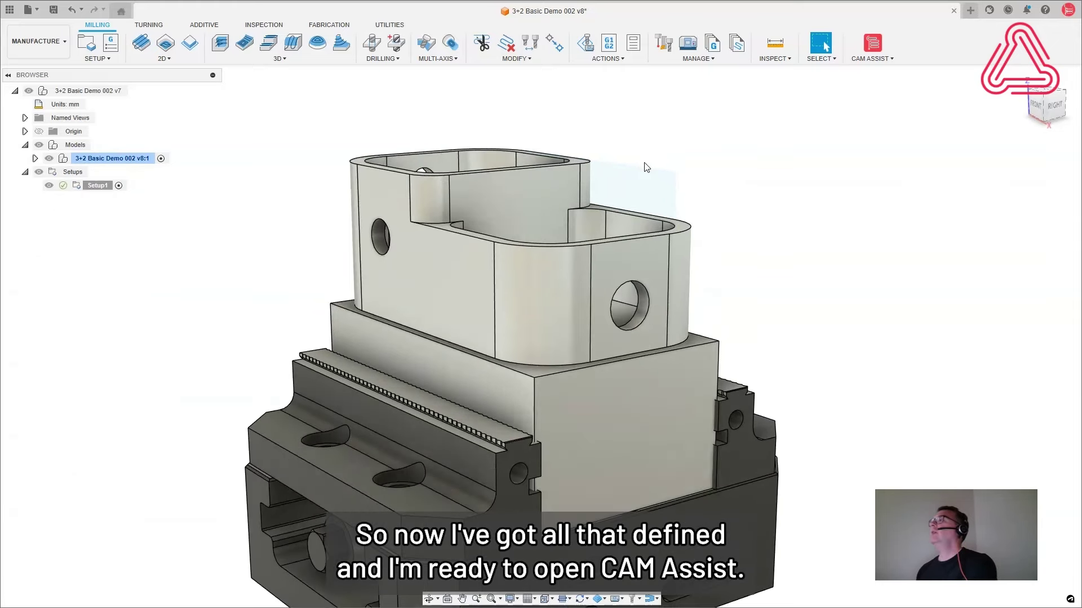
left_click(880, 50)
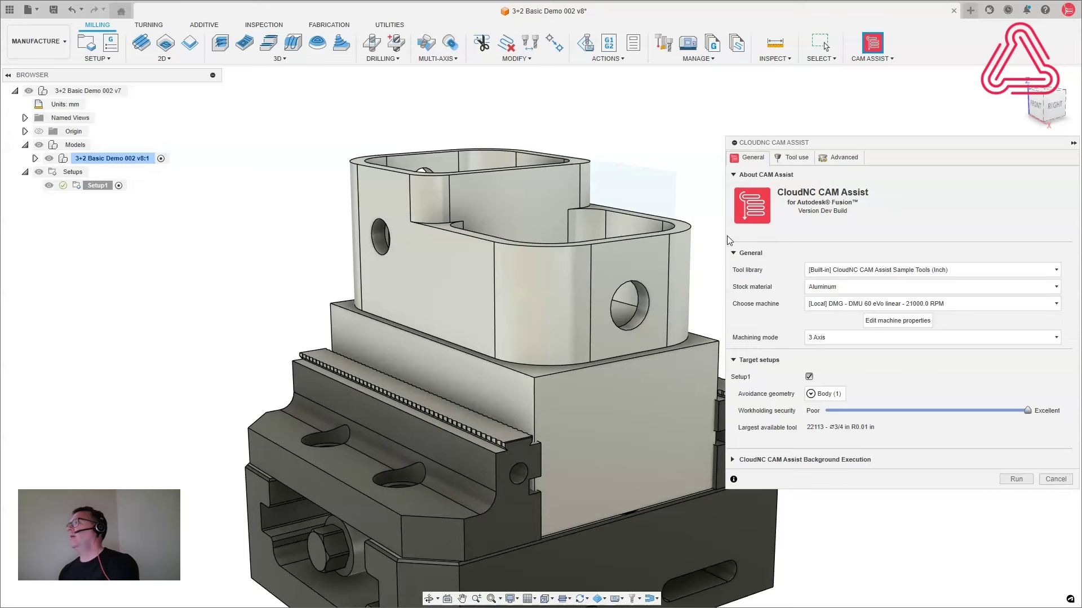
- Widen the CAM Assist panel and set Machining mode to 3+2 Axis
left_click_drag(725, 235, 651, 231)
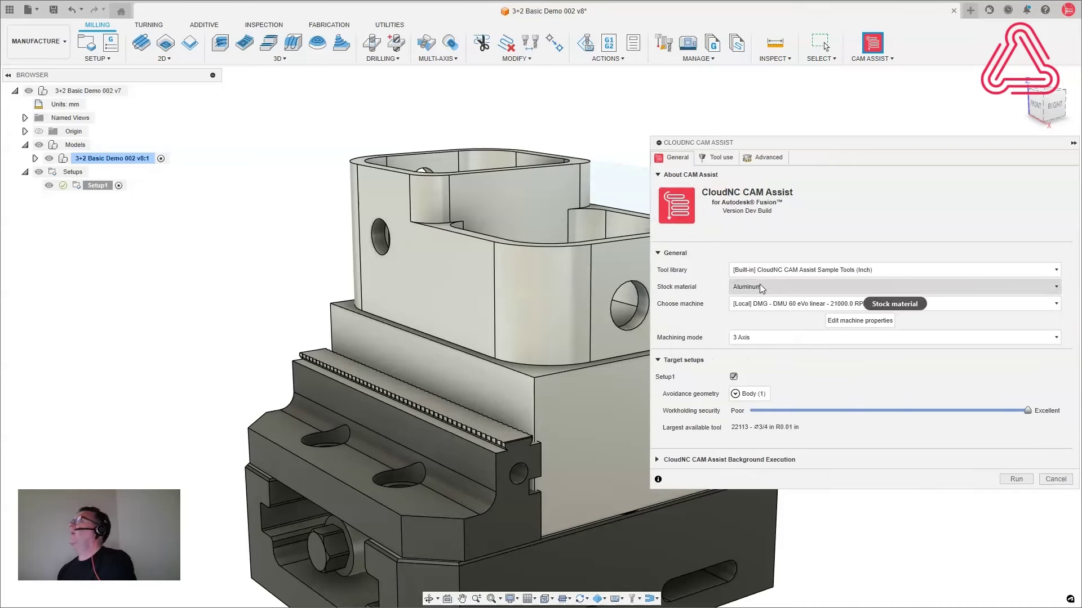
left_click(868, 338)
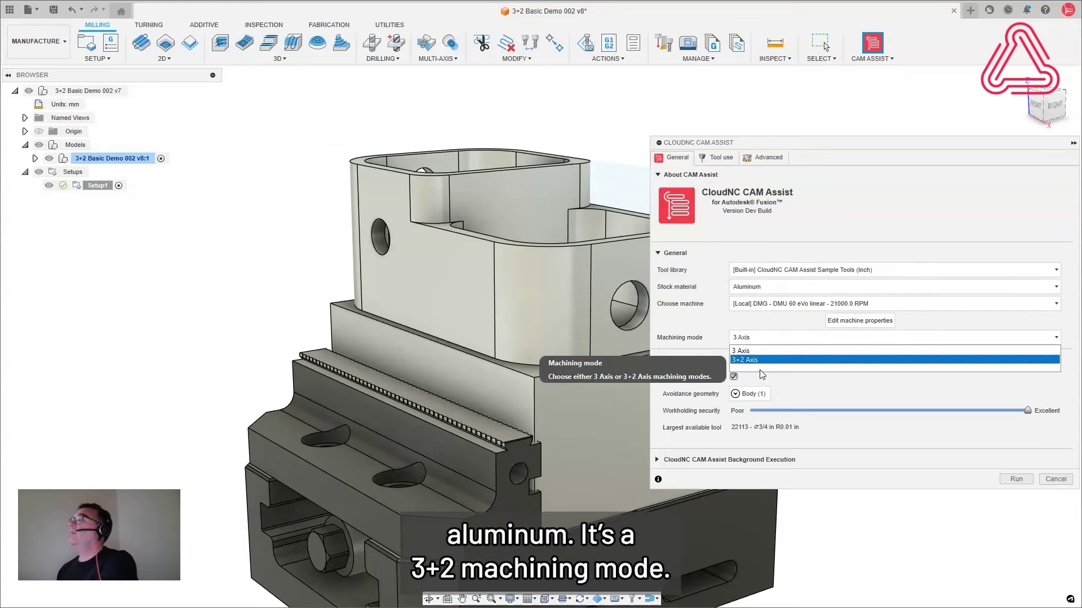
left_click(762, 361)
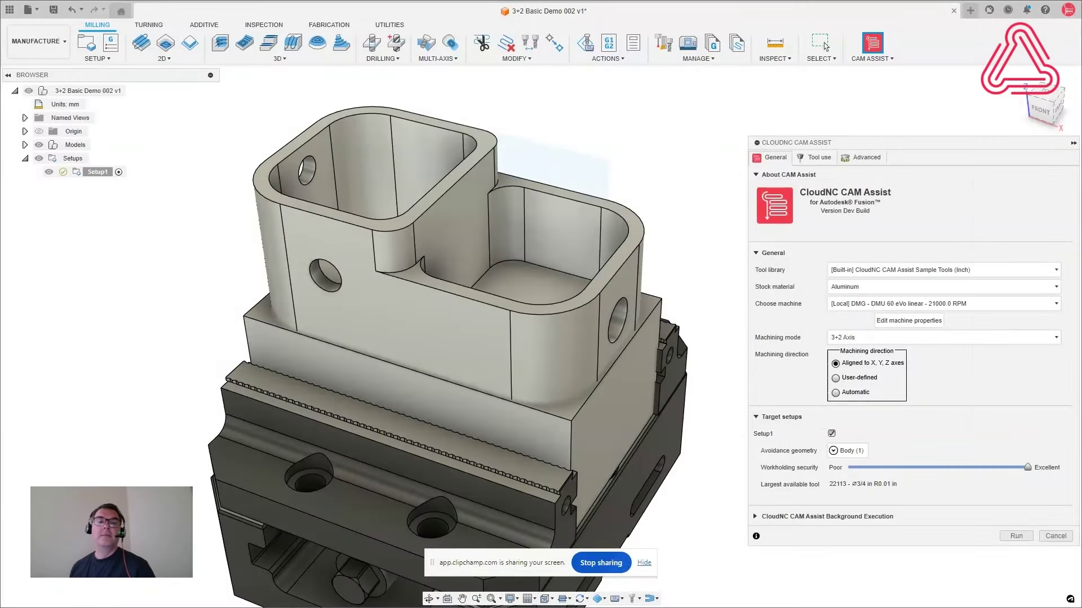
- Keep Excellent workholding security with the avoidance body and run CAM Assist on Setup1
left_click(643, 563)
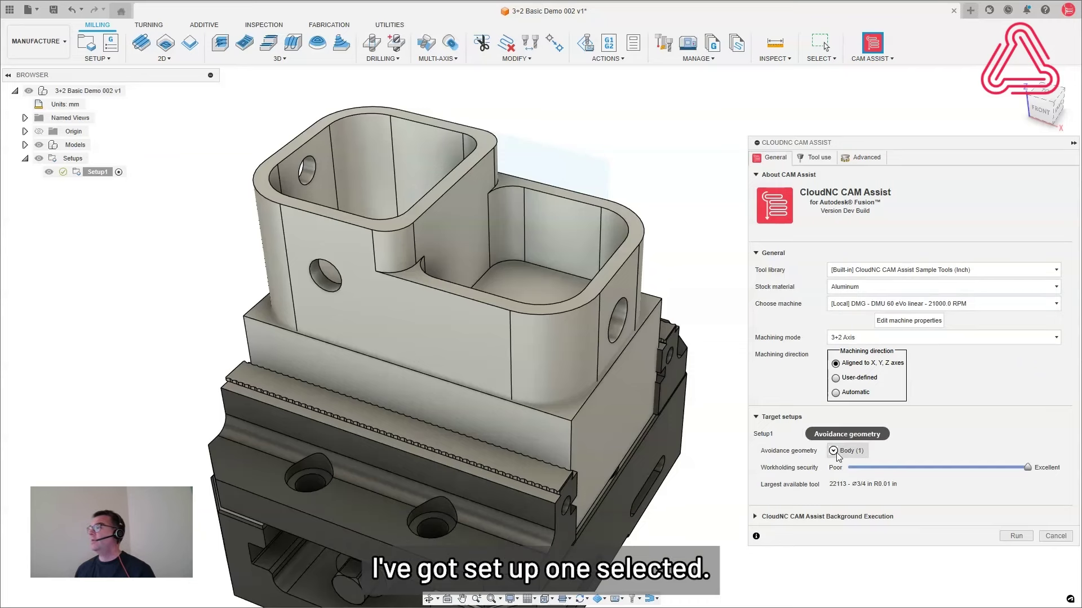
mouse_move(837, 454)
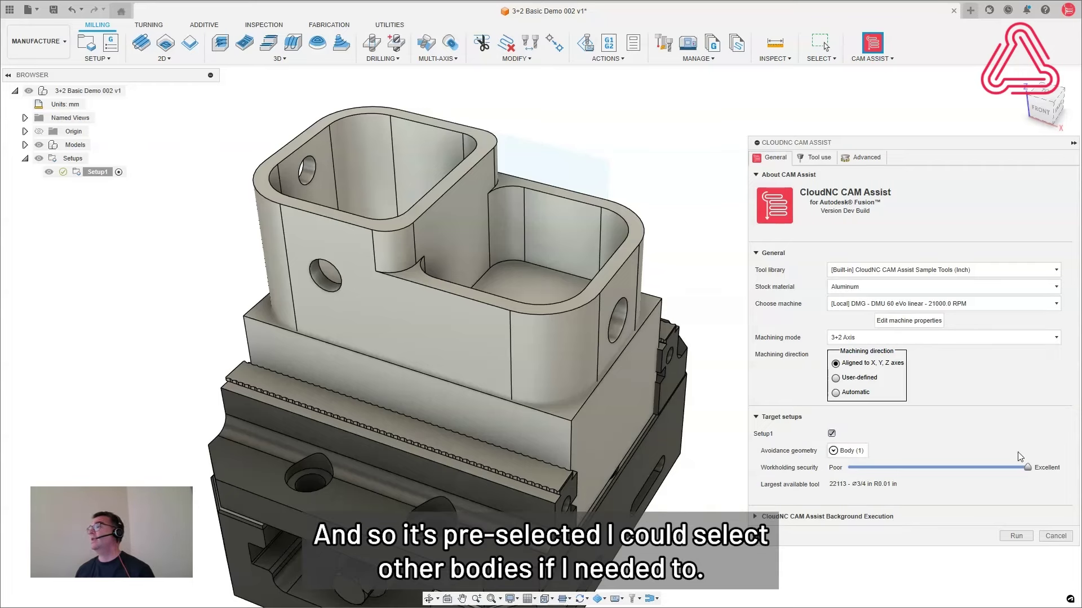
mouse_move(1026, 468)
left_mouse_down()
mouse_move(919, 469)
mouse_move(1029, 474)
left_mouse_up()
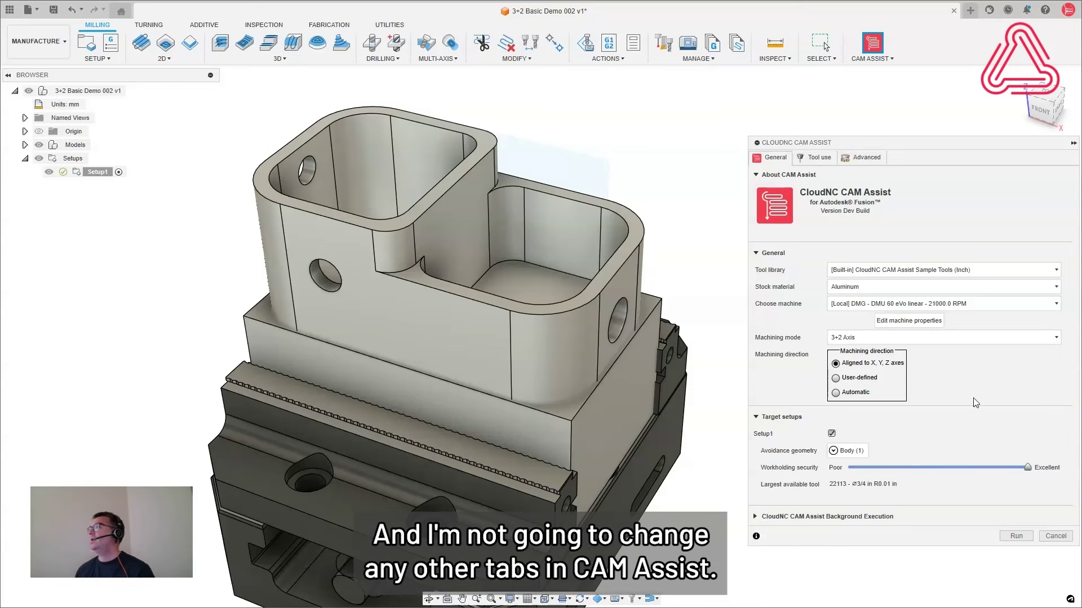
left_click(1016, 536)
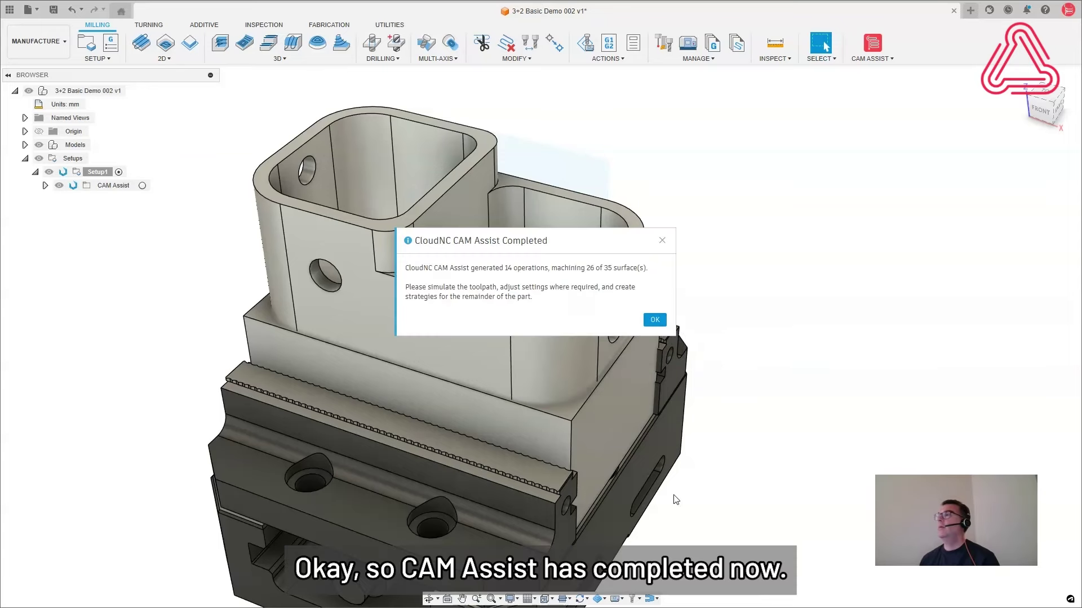
- Dismiss the completion notice and expand the Facing, Roughing, Flat, Wall, Holemaking and Deburring groups
left_click(657, 319)
left_click(45, 185)
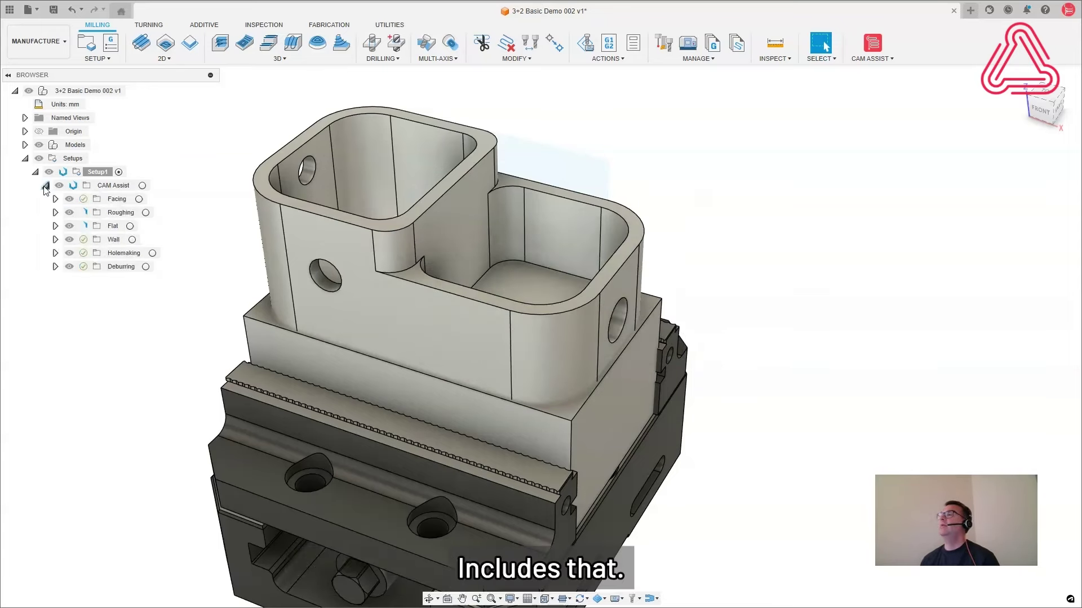
left_click(56, 198)
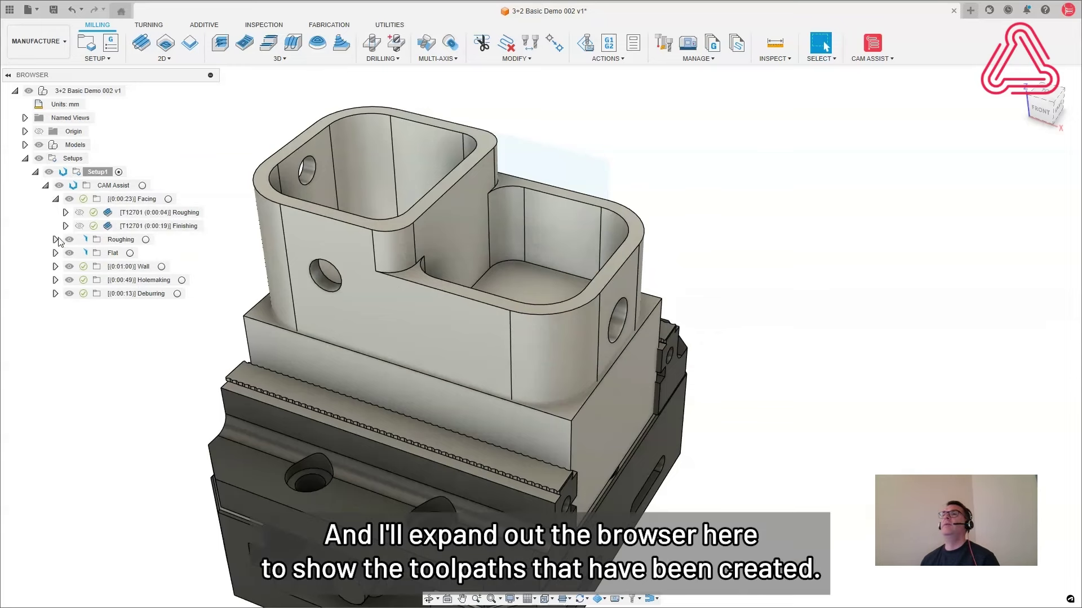
left_click(56, 240)
left_click(55, 280)
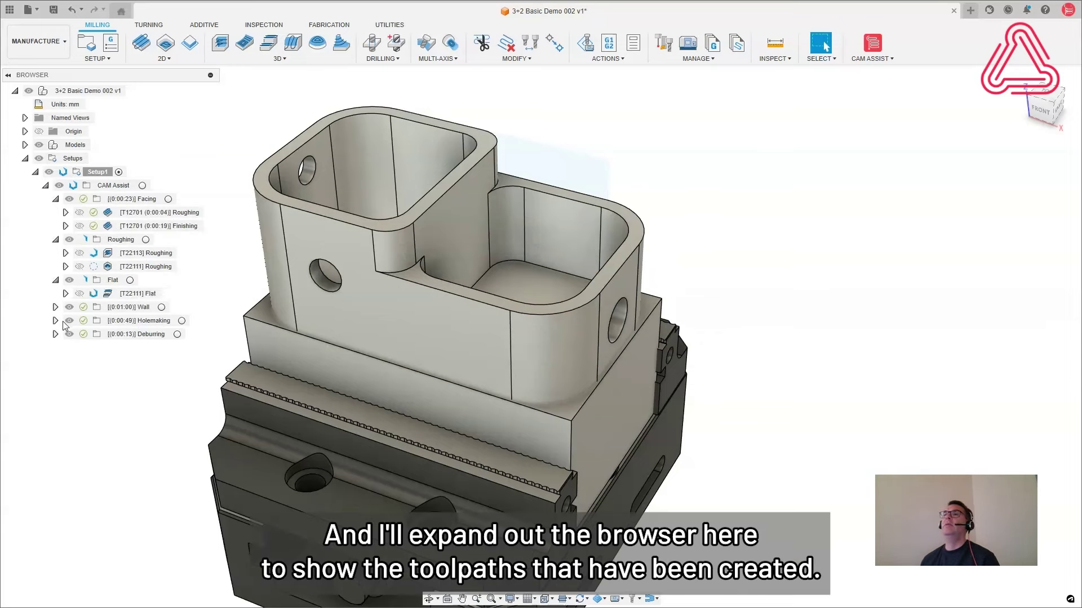
left_click(56, 307)
left_click(55, 361)
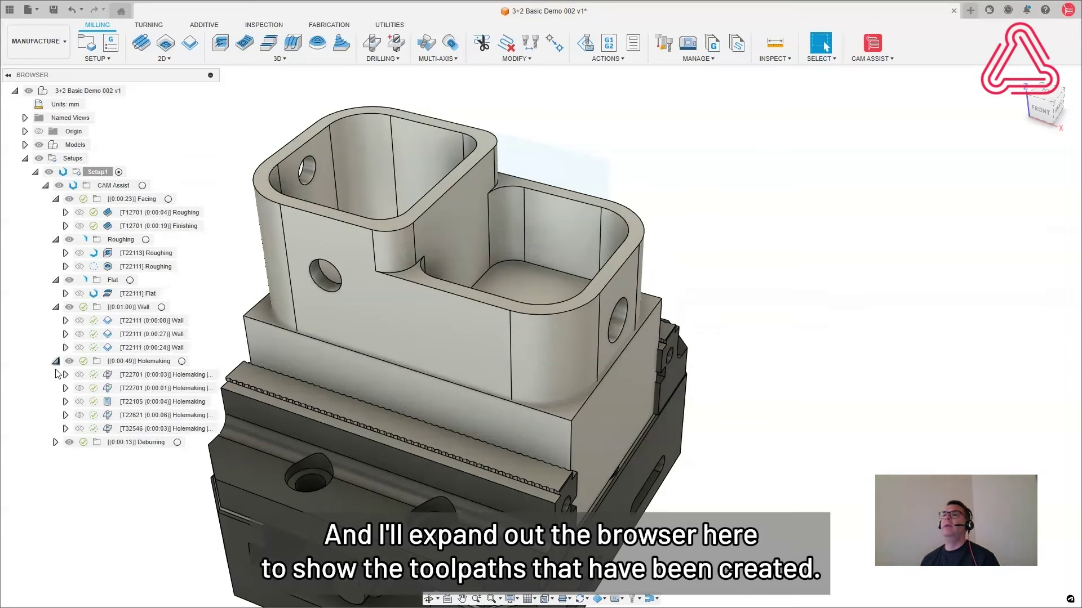
left_click(56, 443)
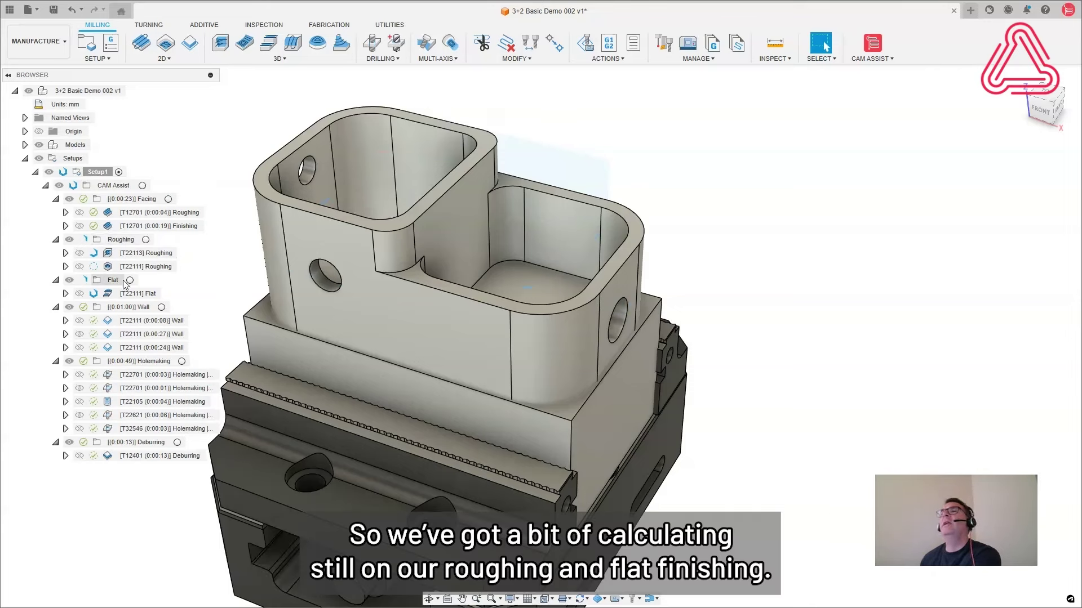
- Preview the facing roughing, facing finishing and three wall finishing toolpaths
left_click(145, 212)
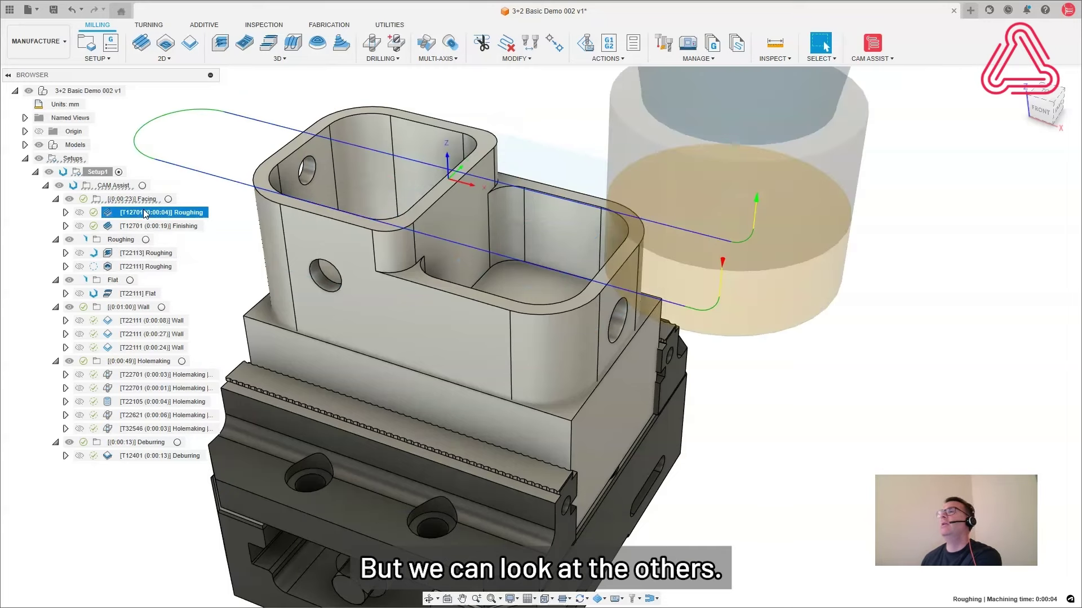
left_click(149, 226)
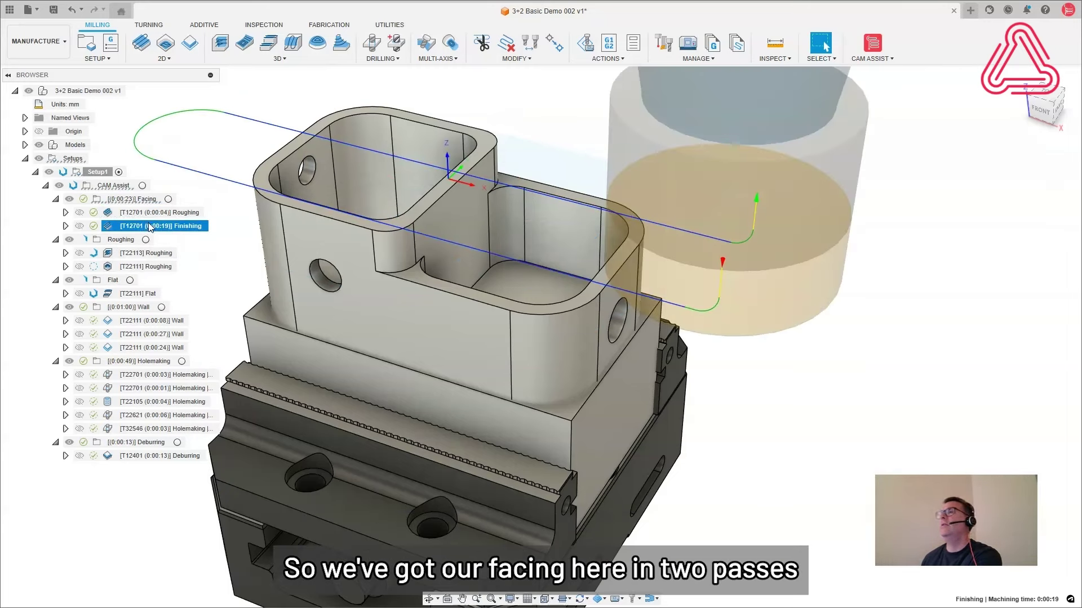
left_click(164, 320)
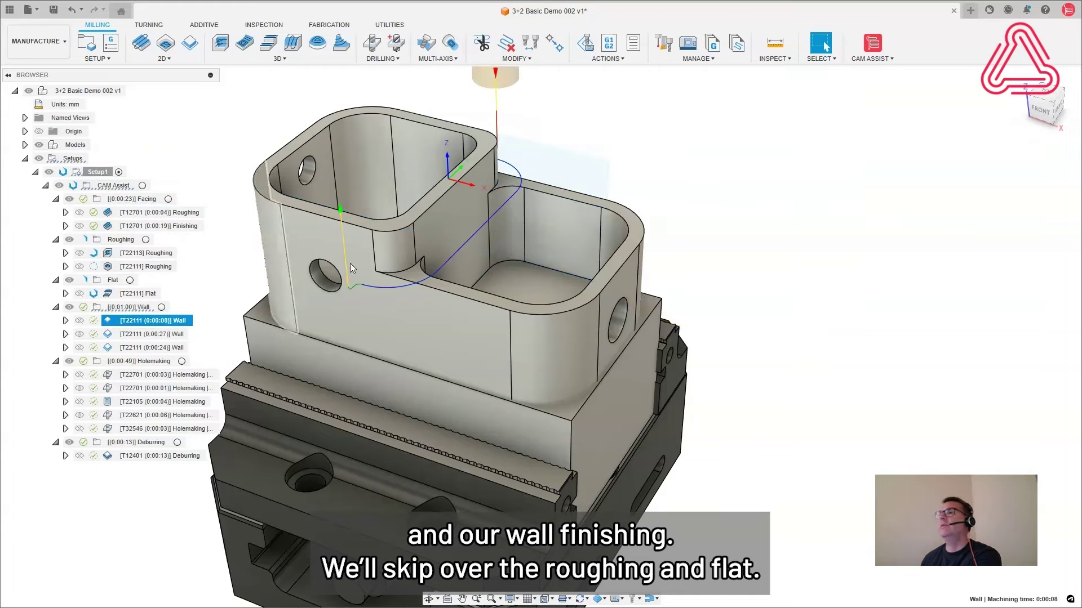
left_click(172, 337)
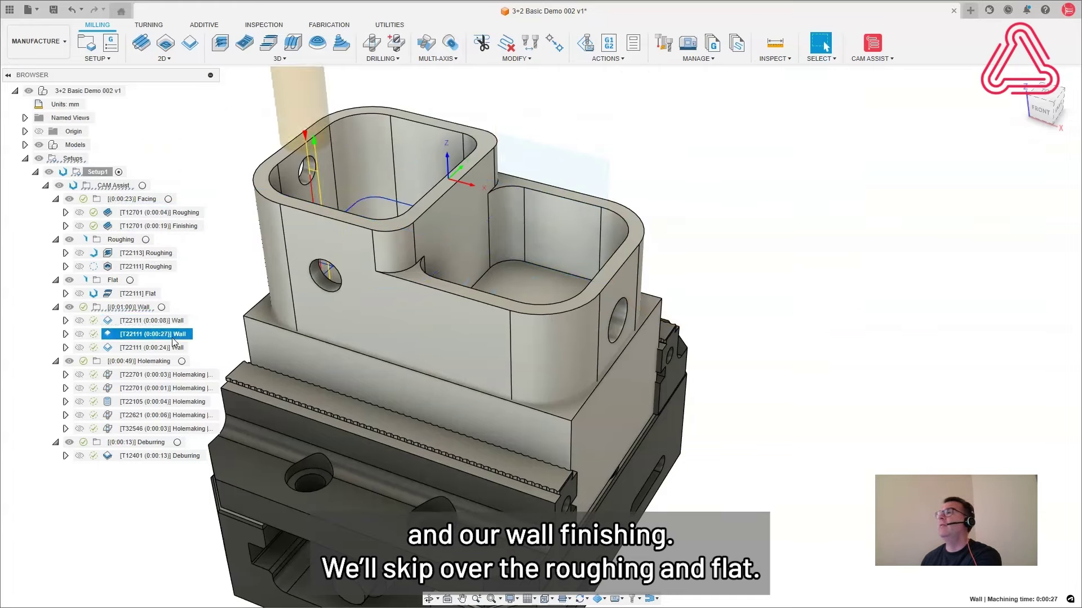
left_click(168, 350)
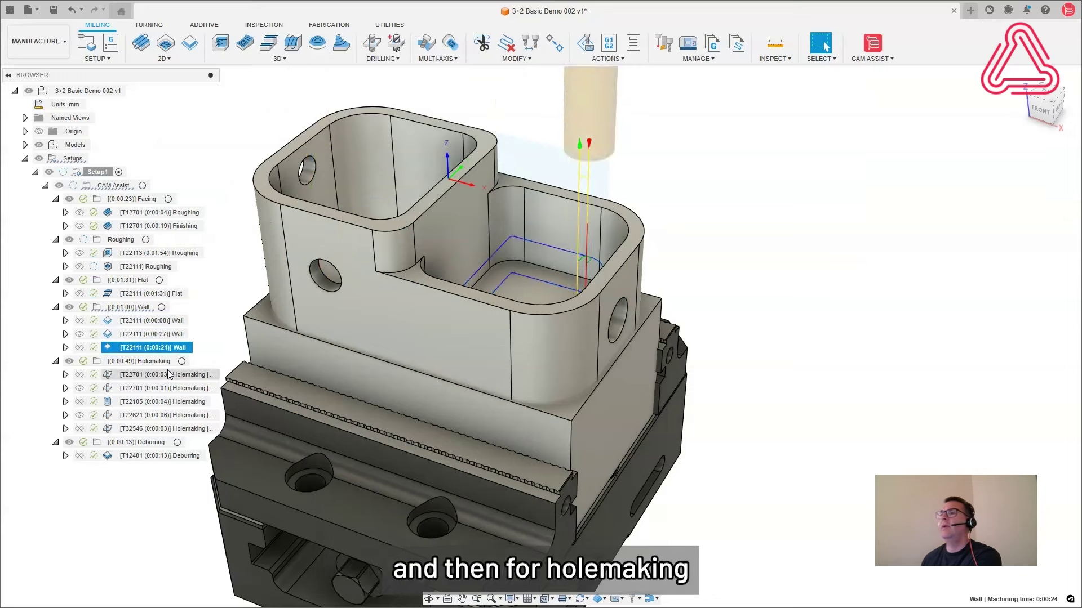
- Show the hole-making toolpaths (including T22621, T32546, T22105), then the deburring toolpath
left_click(168, 388)
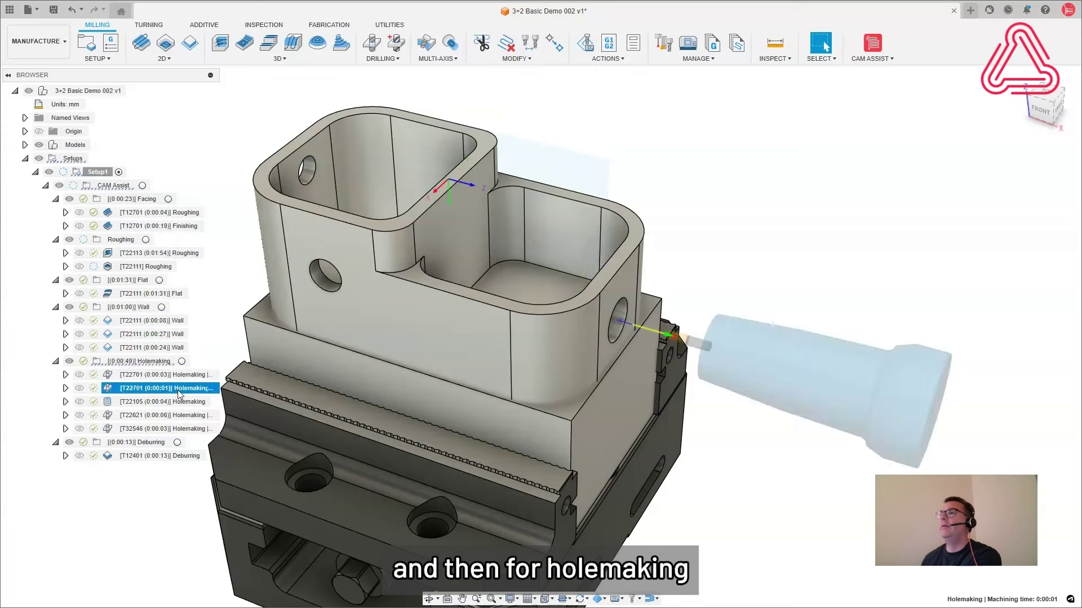
left_click(169, 417)
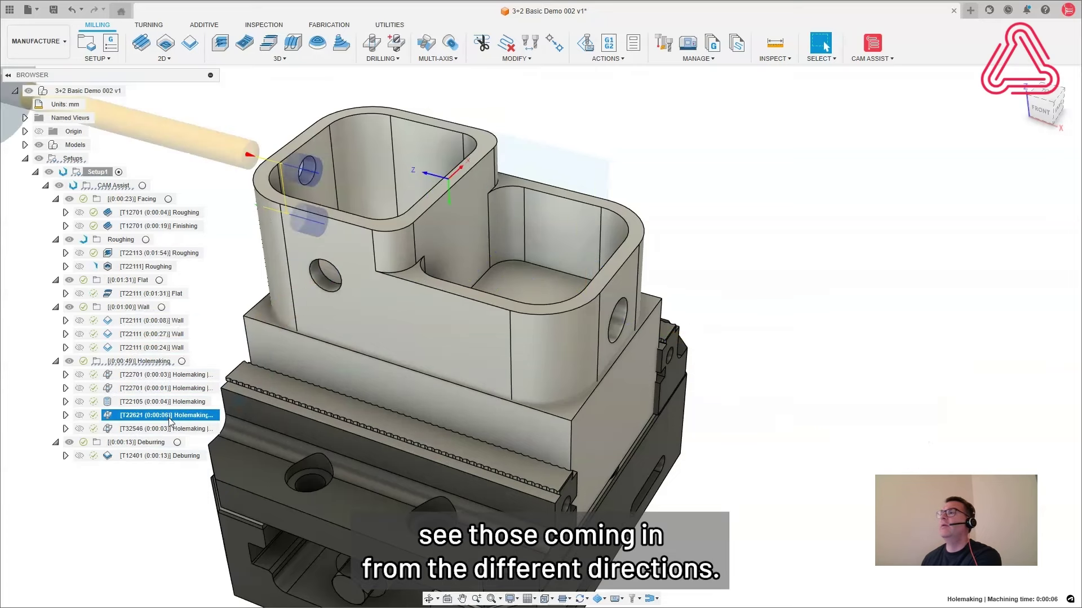
left_click(169, 429)
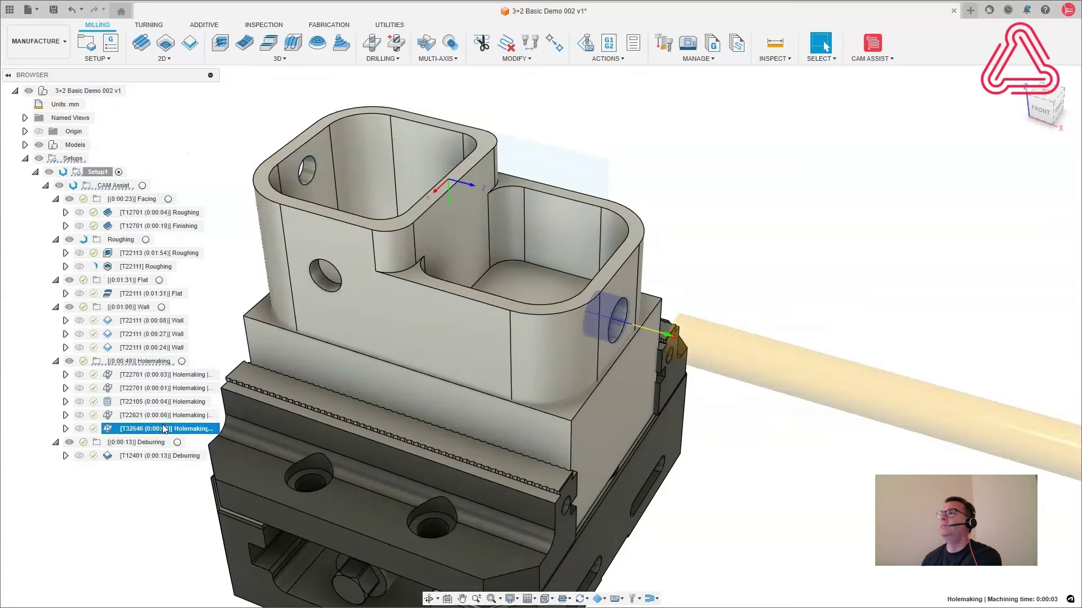
scroll(569, 327, "down", 2)
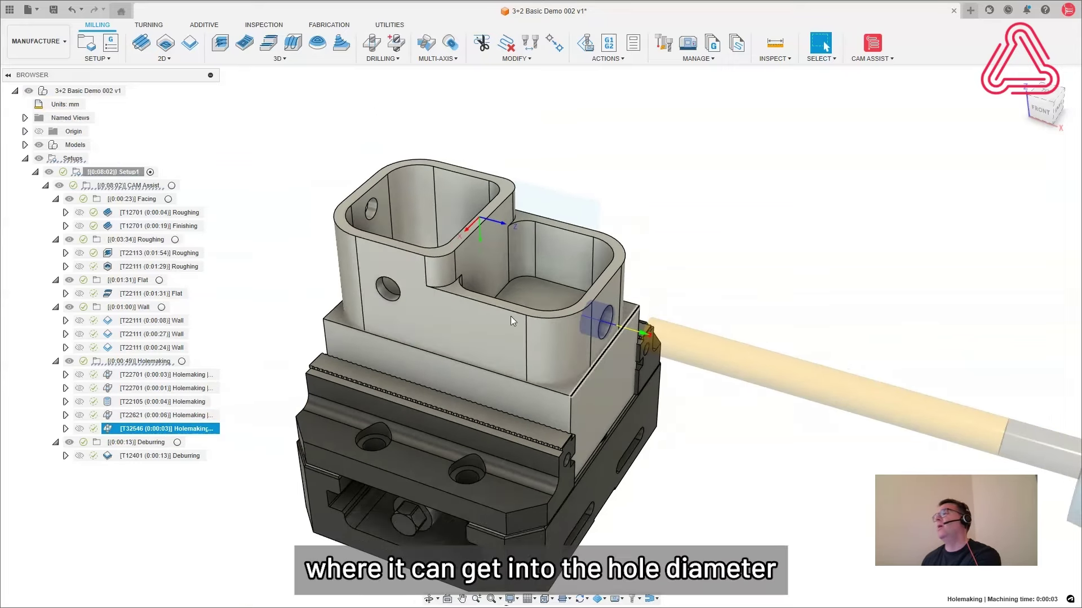
scroll(520, 338, "up", 2)
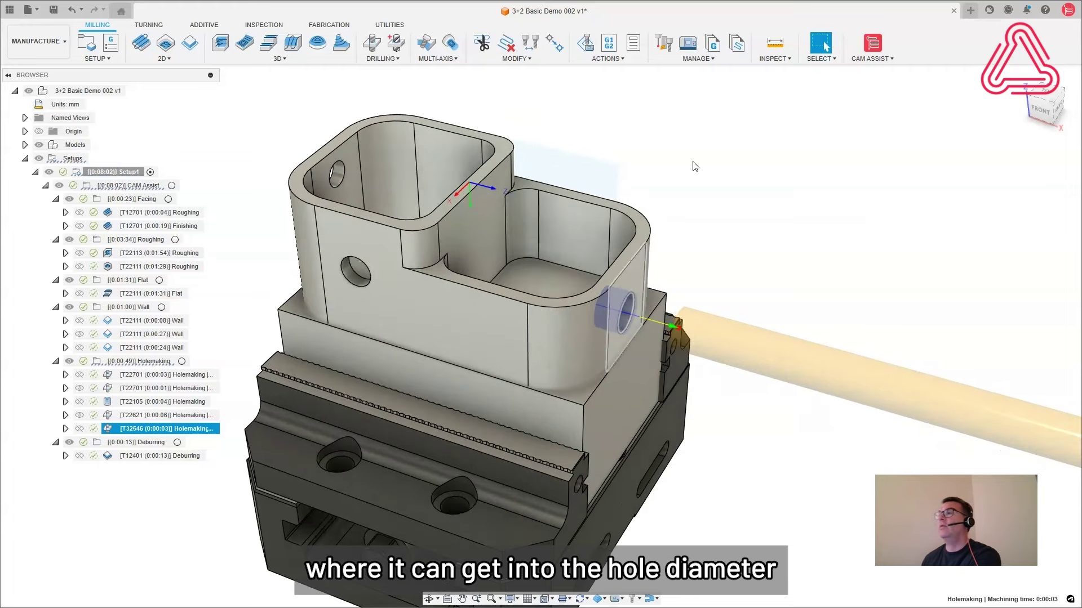
left_click(150, 407)
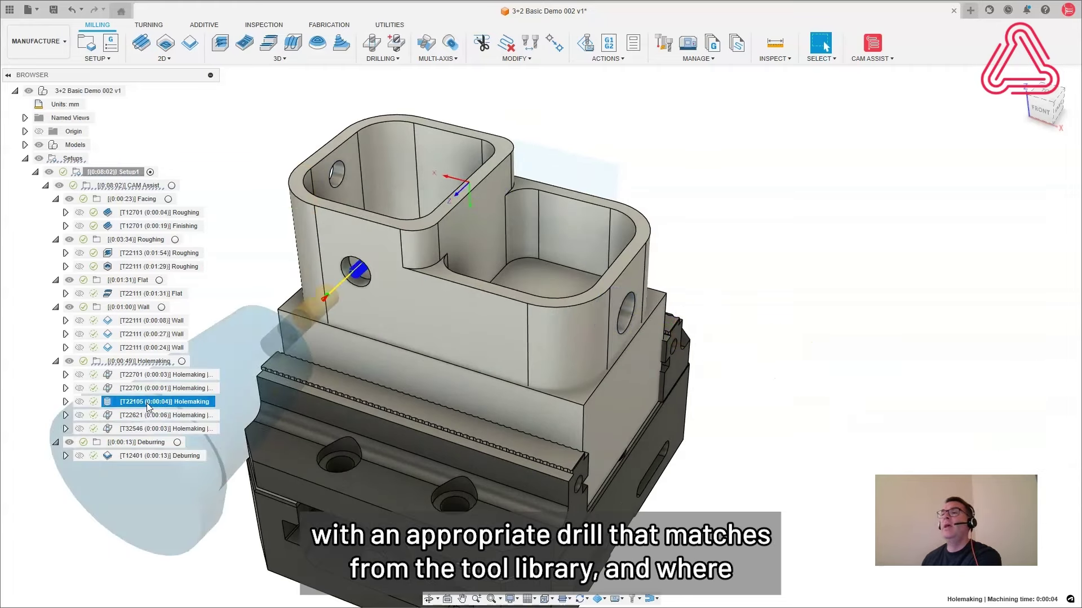
scroll(360, 276, "up", 5)
scroll(364, 279, "down", 5)
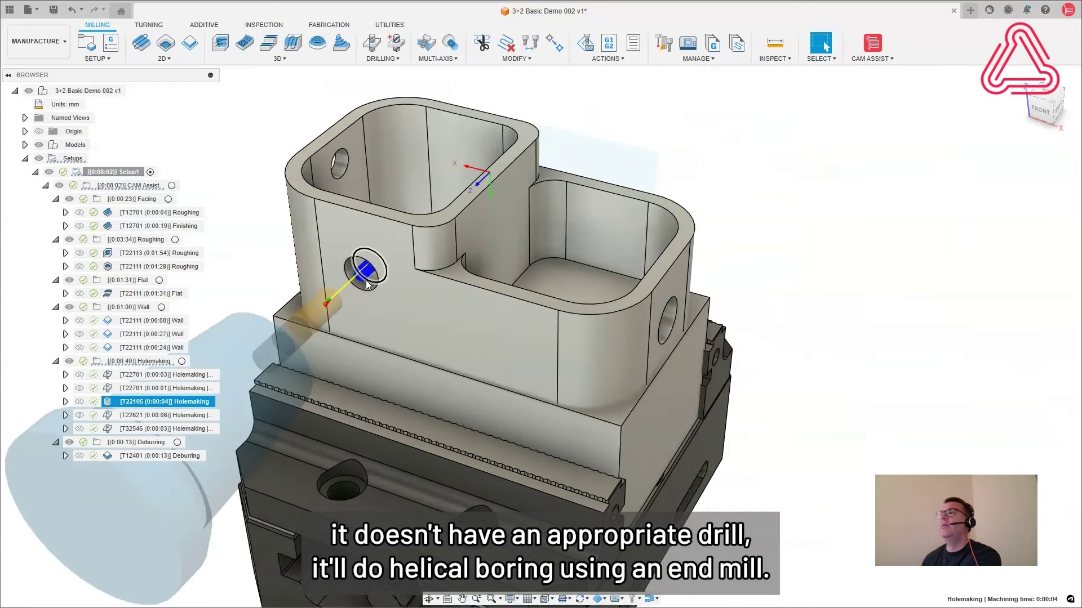
left_click(185, 455)
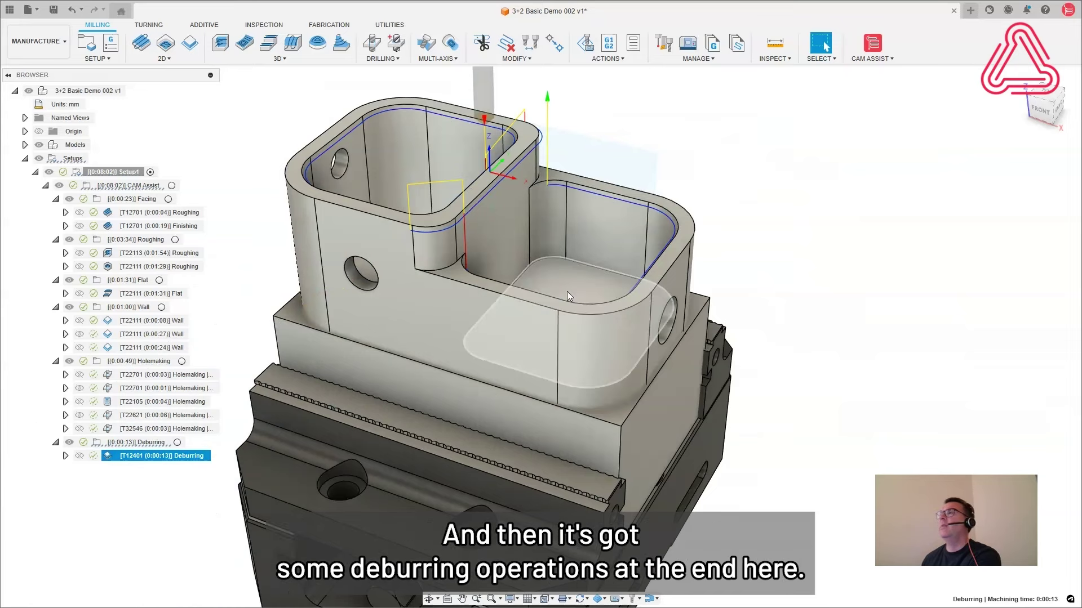
- Show the T22113 main and T22111 detailed roughing toolpaths and orbit to inspect them
left_click(164, 255)
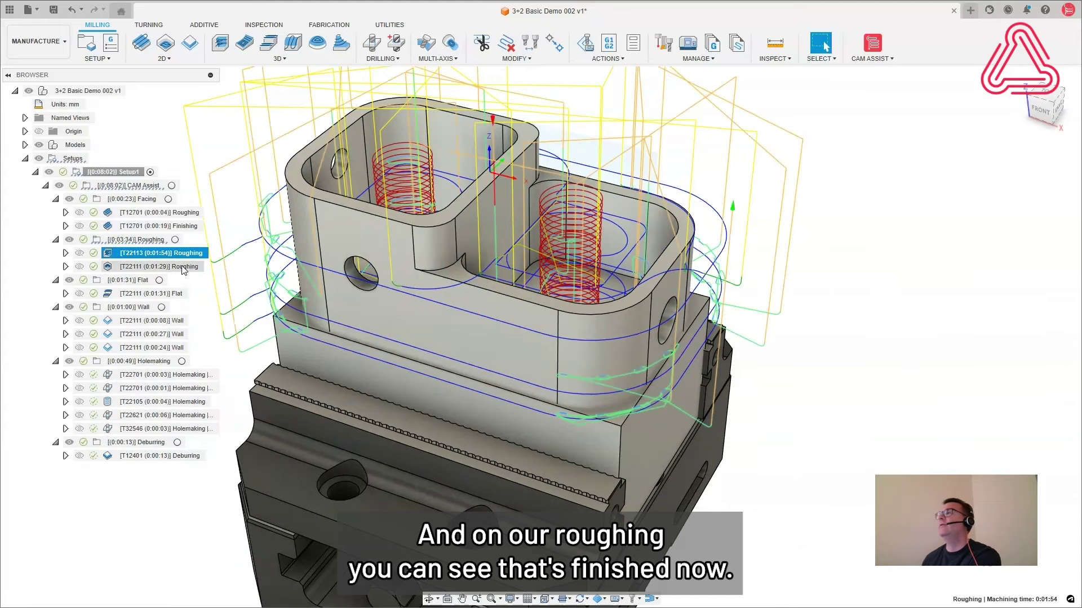
left_click(183, 268)
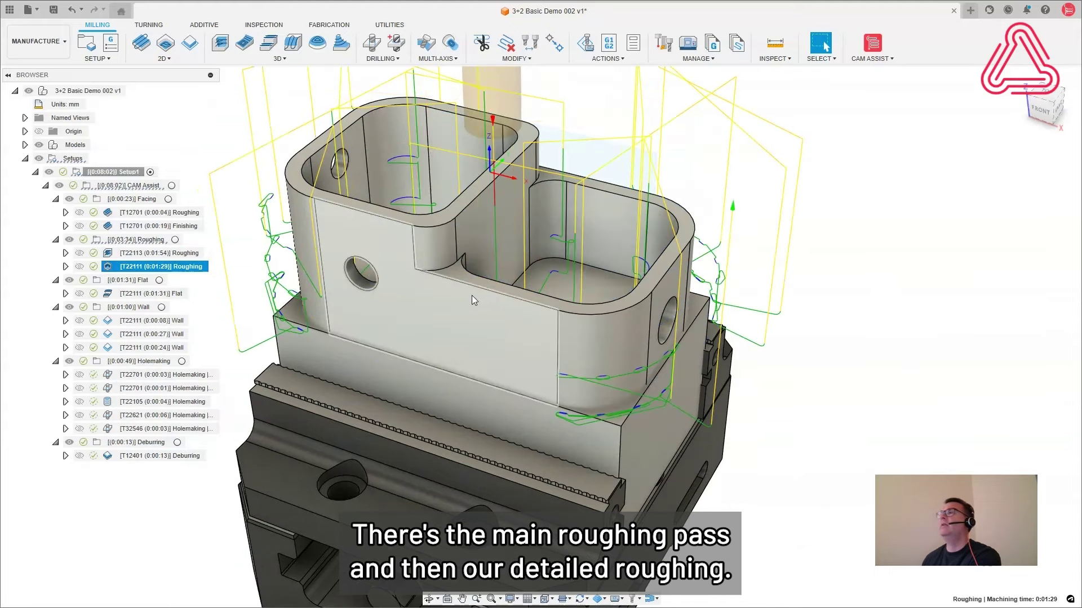
scroll(540, 378, "up", 2)
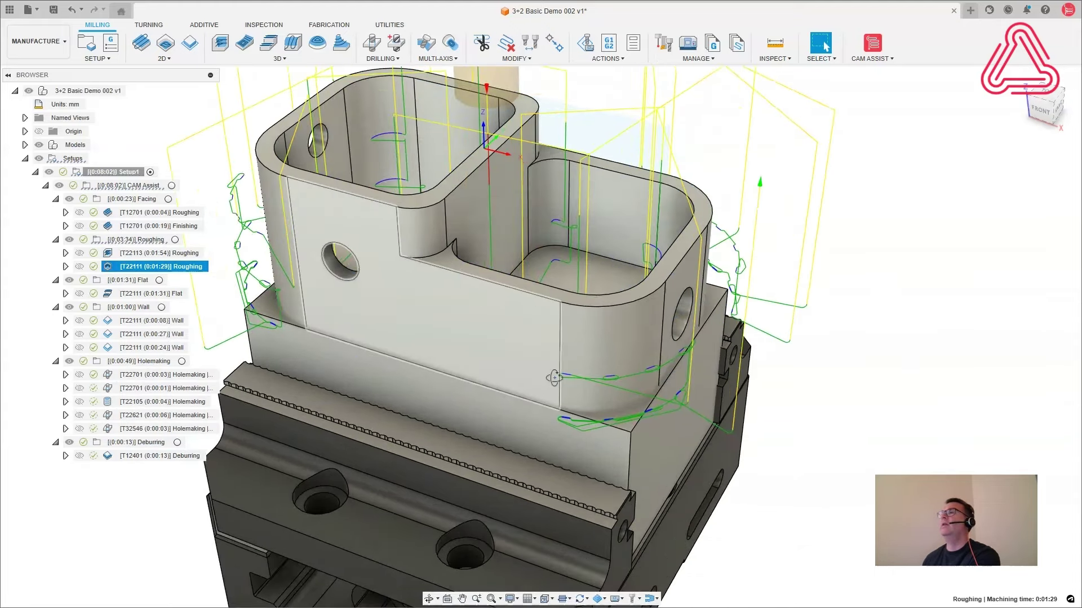
middle_click_drag(542, 373, 607, 361, "shift")
middle_click_drag(482, 340, 601, 348)
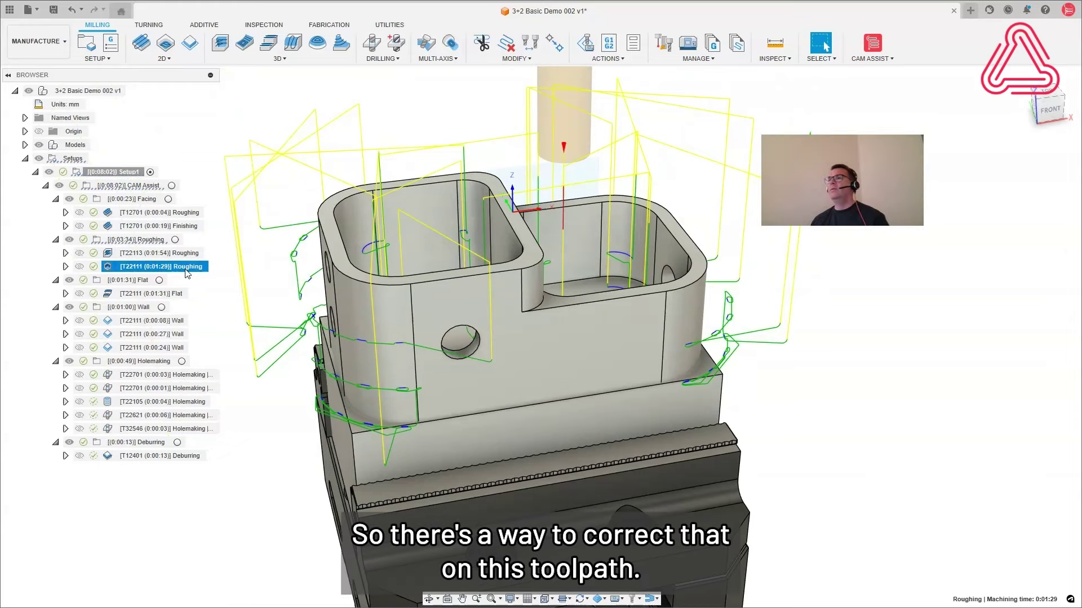
- Edit T22111 Roughing so its Passes radial stock to leave is 0.5 mm, and confirm with OK
right_click(116, 269)
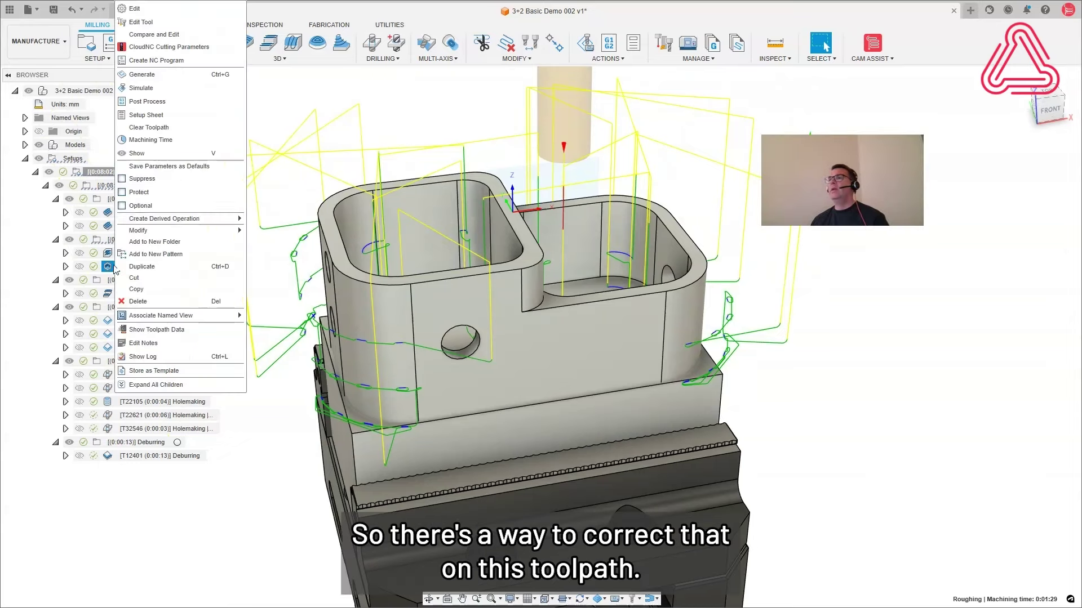
left_click(145, 9)
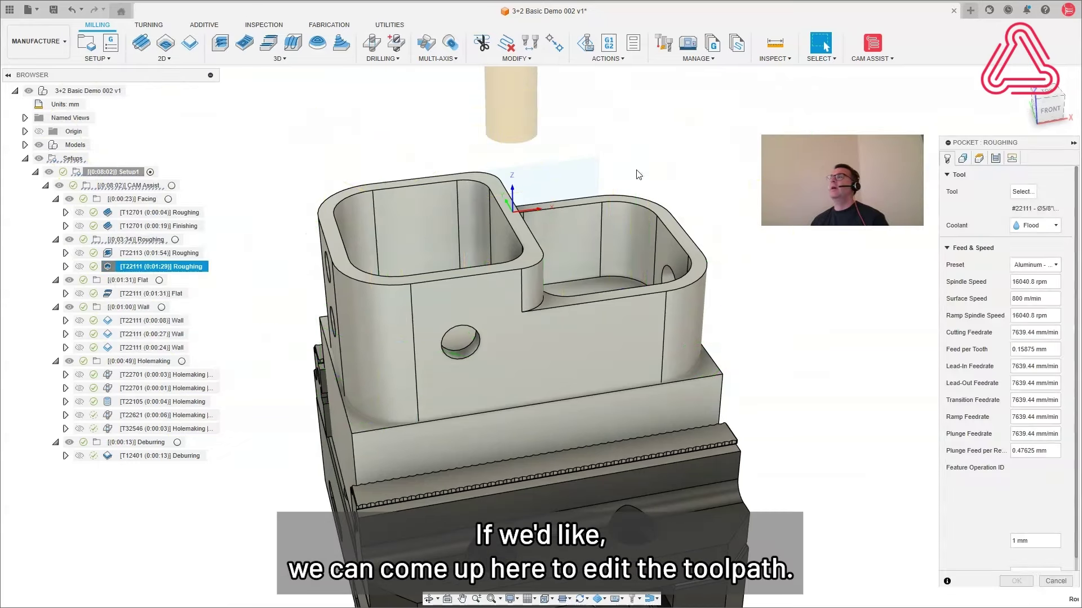
left_click(996, 158)
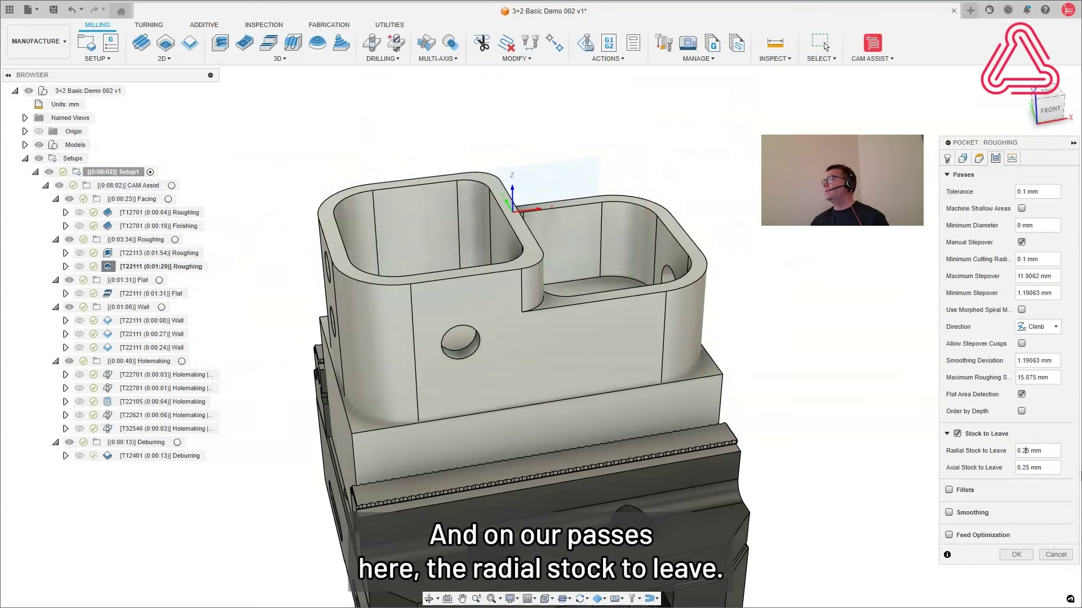
left_click(1022, 451)
key("BackSpace")
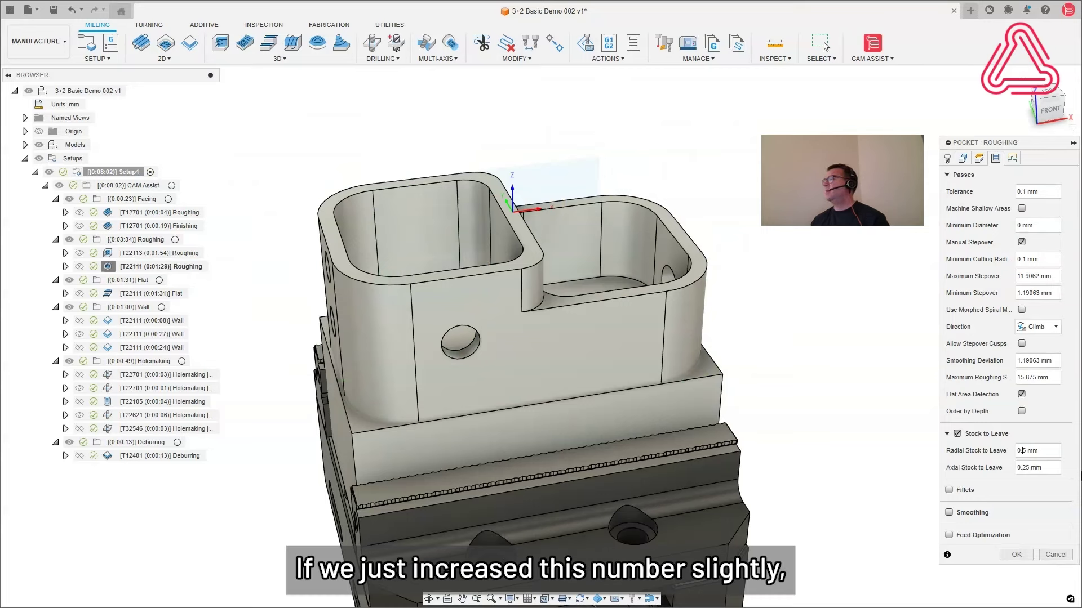
left_click(1016, 555)
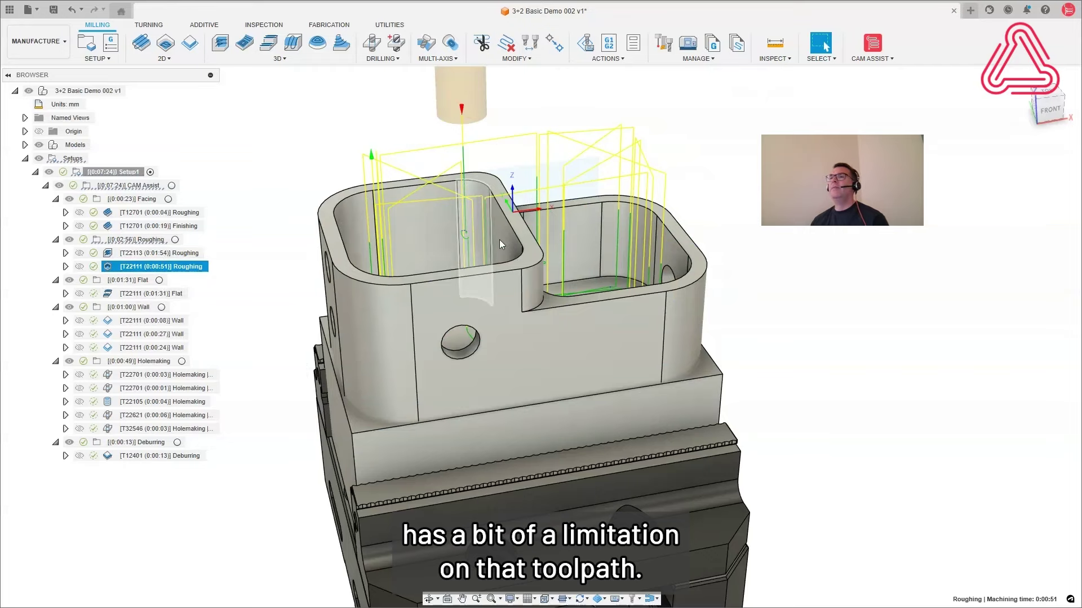
- Inspect the regenerated roughing and Flat toolpaths, then select the CAM Assist group in the browser
middle_click_drag(580, 242, 335, 303, "shift")
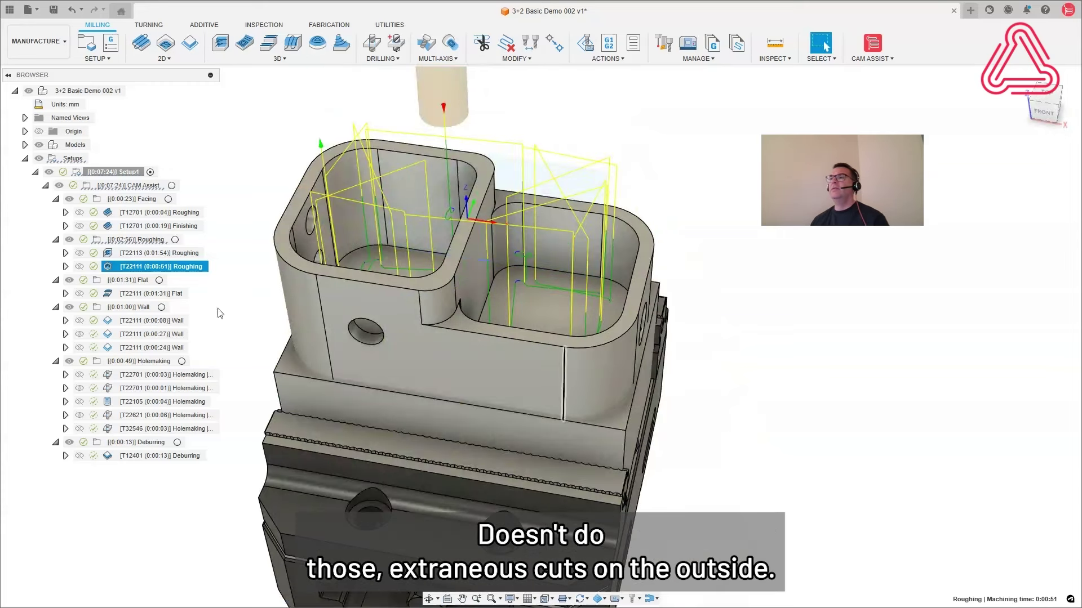
left_click(150, 297)
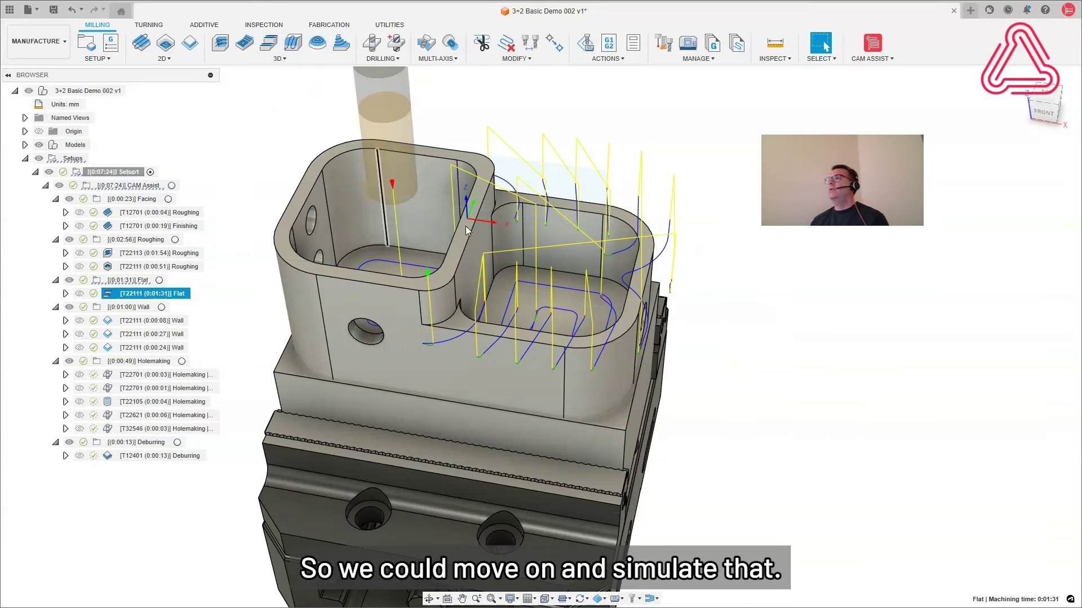
middle_click_drag(466, 225, 417, 218, "shift")
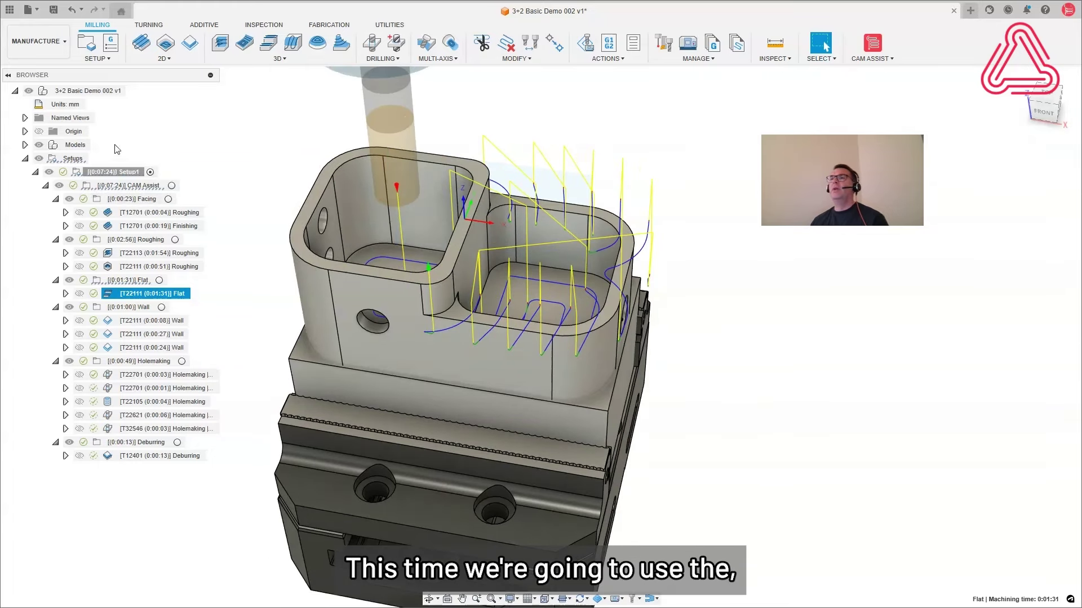
left_click(122, 187)
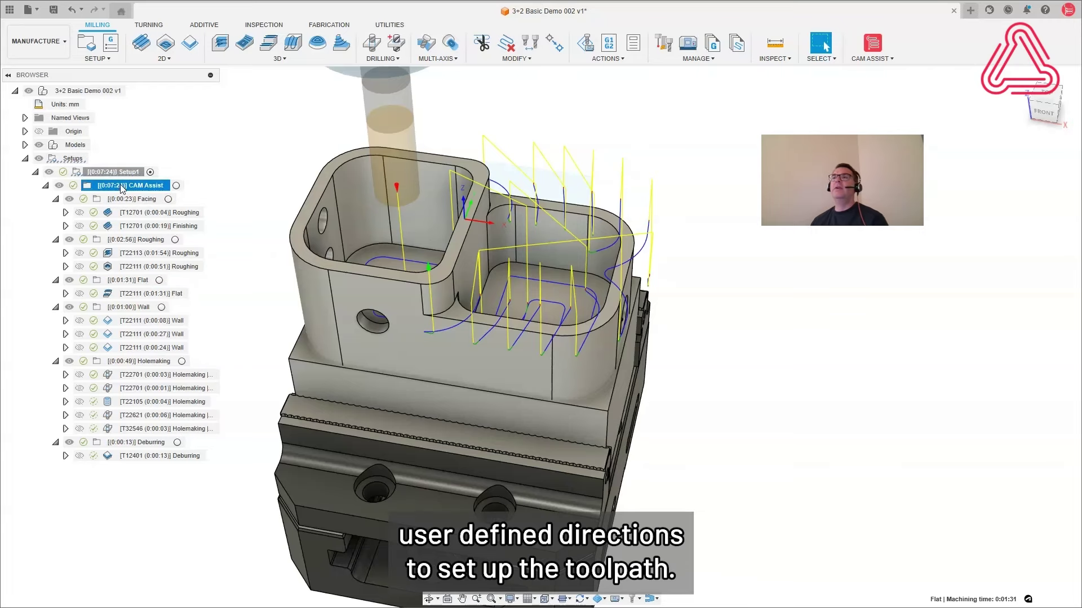
- Delete the CAM Assist operations and set 3+2 Axis mode with user-defined, separate roughing and finishing directions
left_click(226, 183)
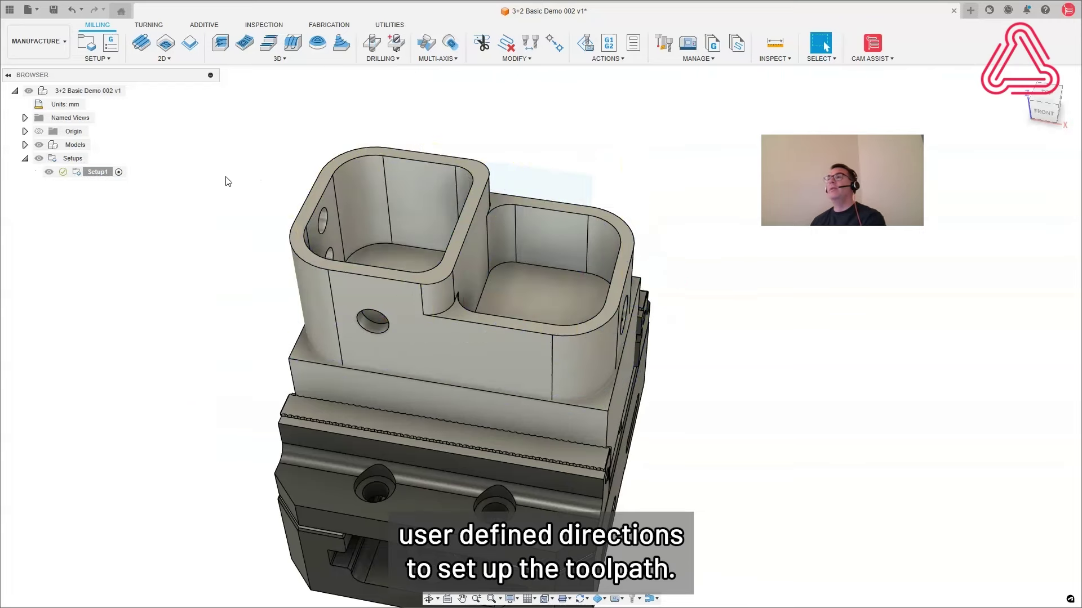
left_click(874, 48)
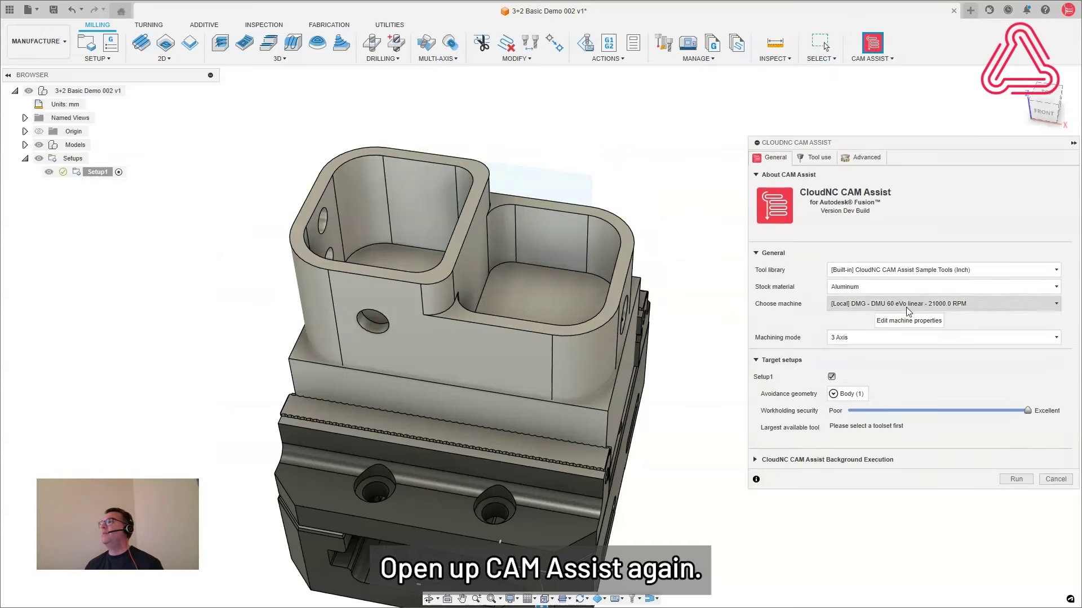
left_click(863, 336)
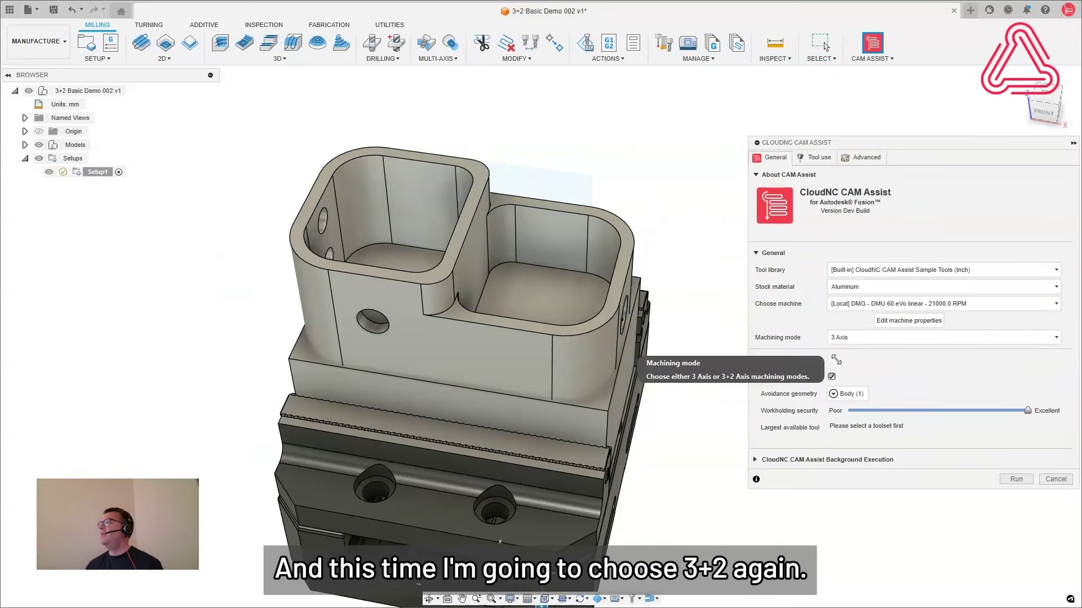
left_click(838, 360)
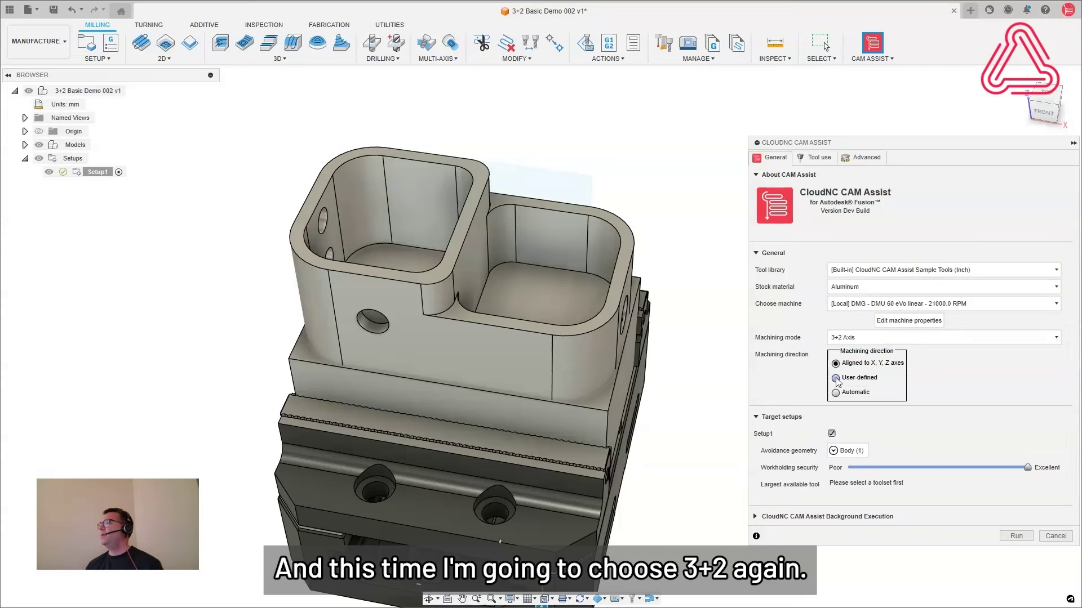
left_click(836, 378)
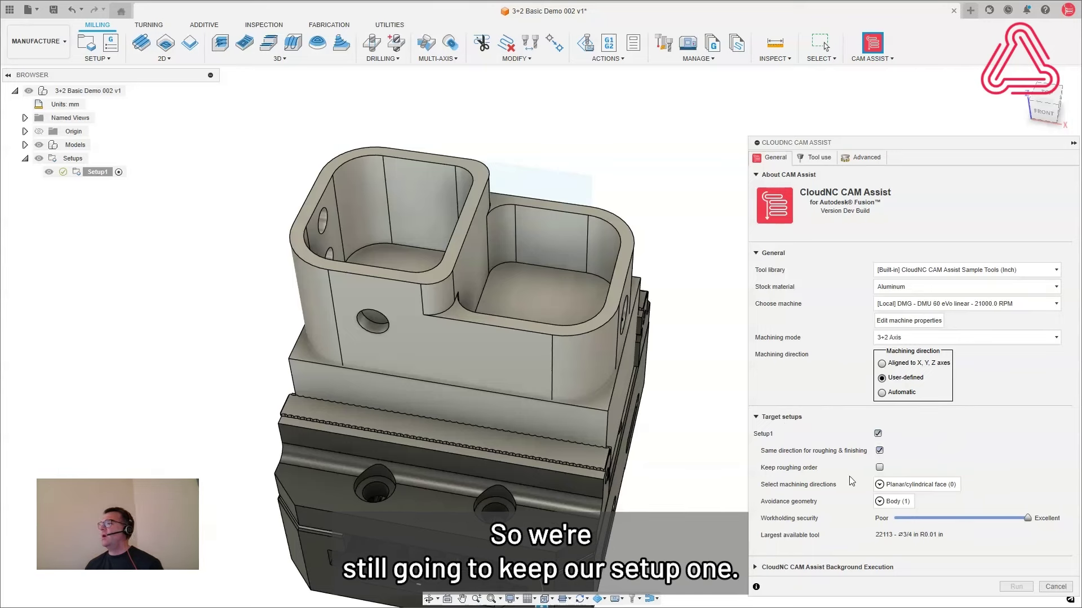
left_click(882, 452)
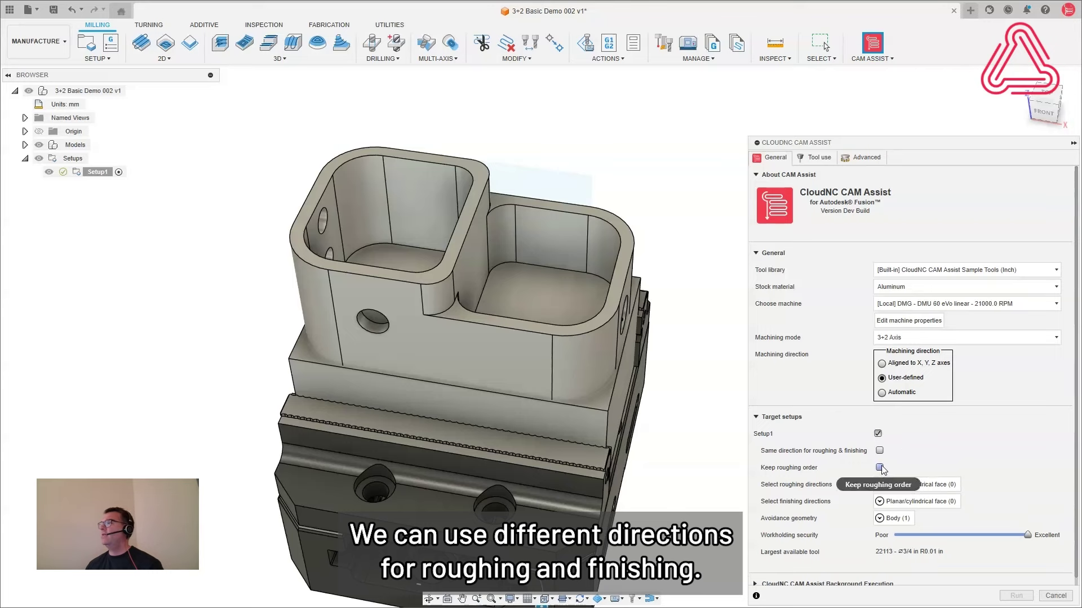
left_click(880, 467)
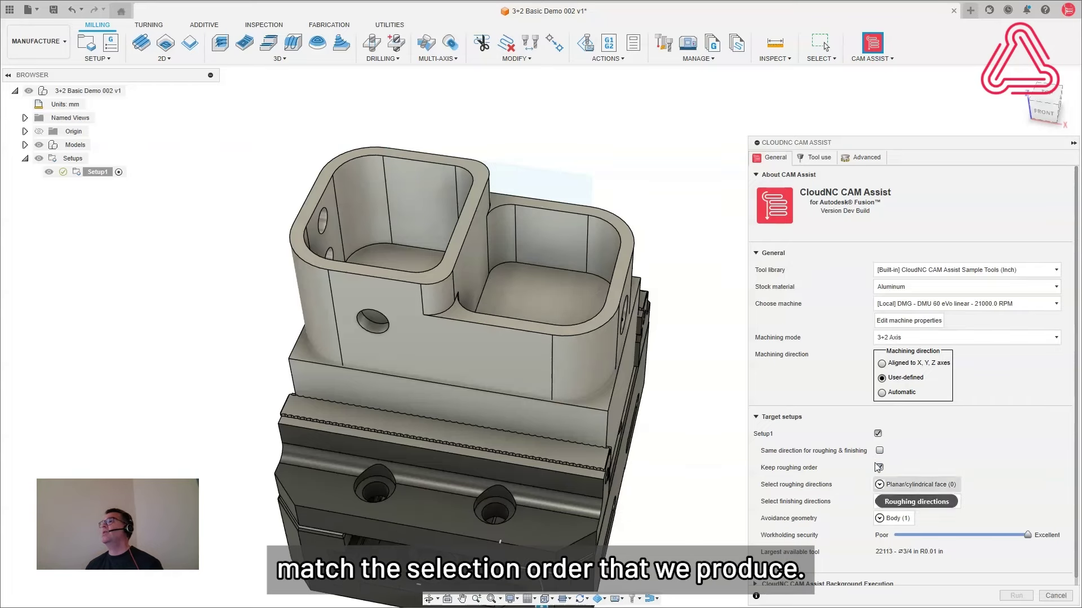
- Pick the pocket floor for roughing and the front, right, back, hole and rim walls for finishing, then run
left_click(909, 485)
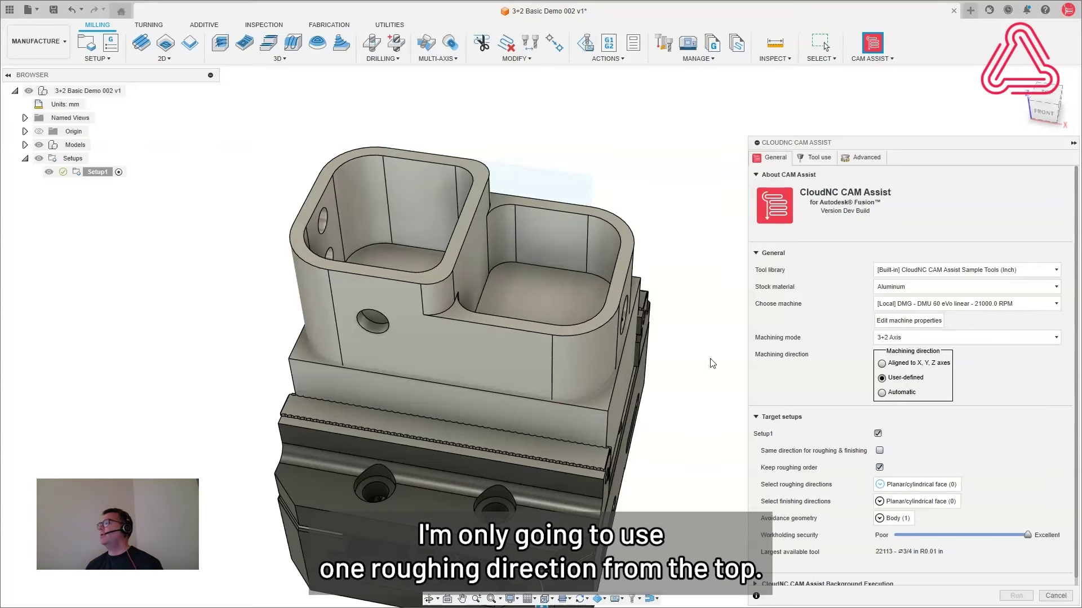
left_click(556, 284)
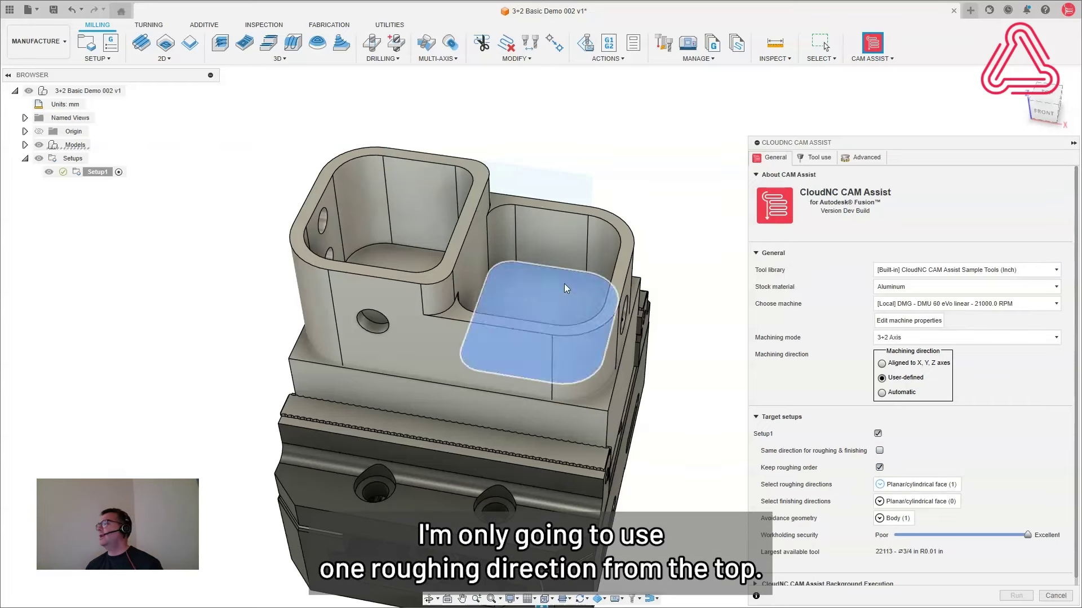
left_click(912, 502)
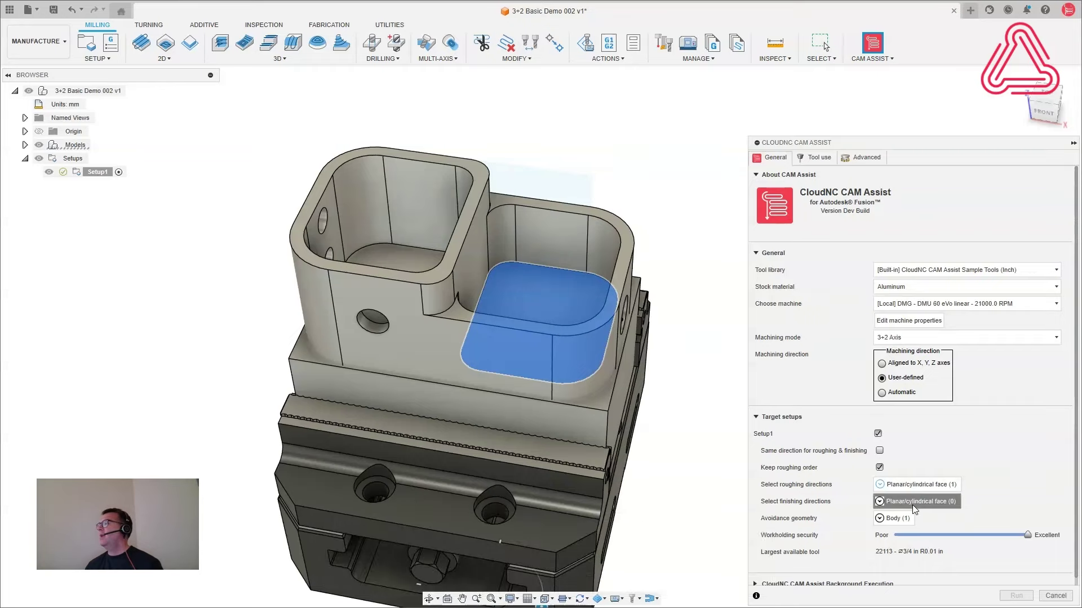
left_click(466, 356)
middle_click_drag(466, 356, 513, 329, "shift")
left_click(550, 348)
left_click(503, 292)
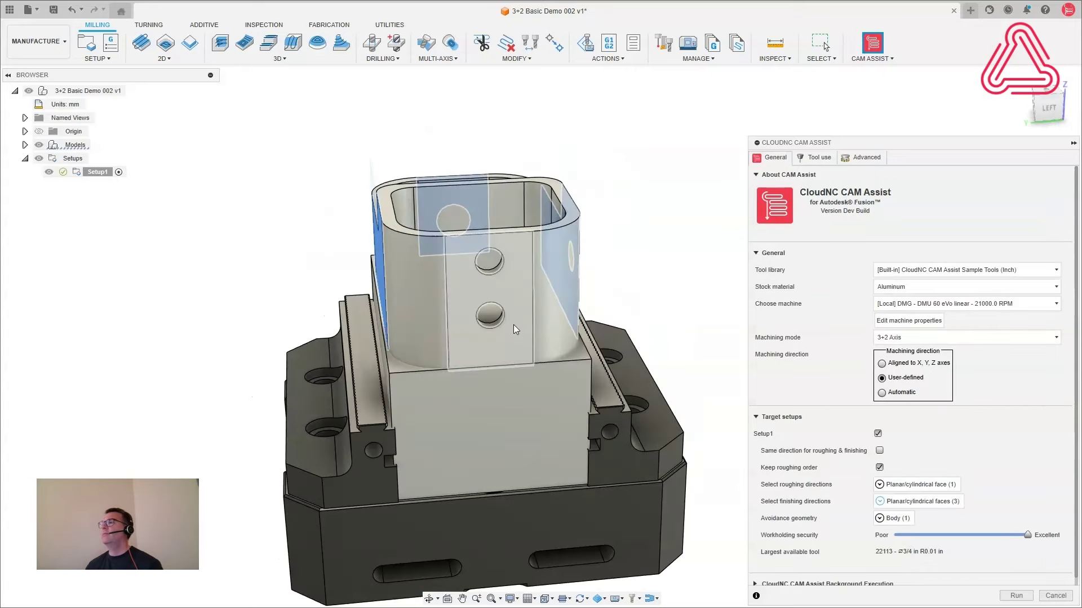
left_click(515, 327)
left_click(485, 230)
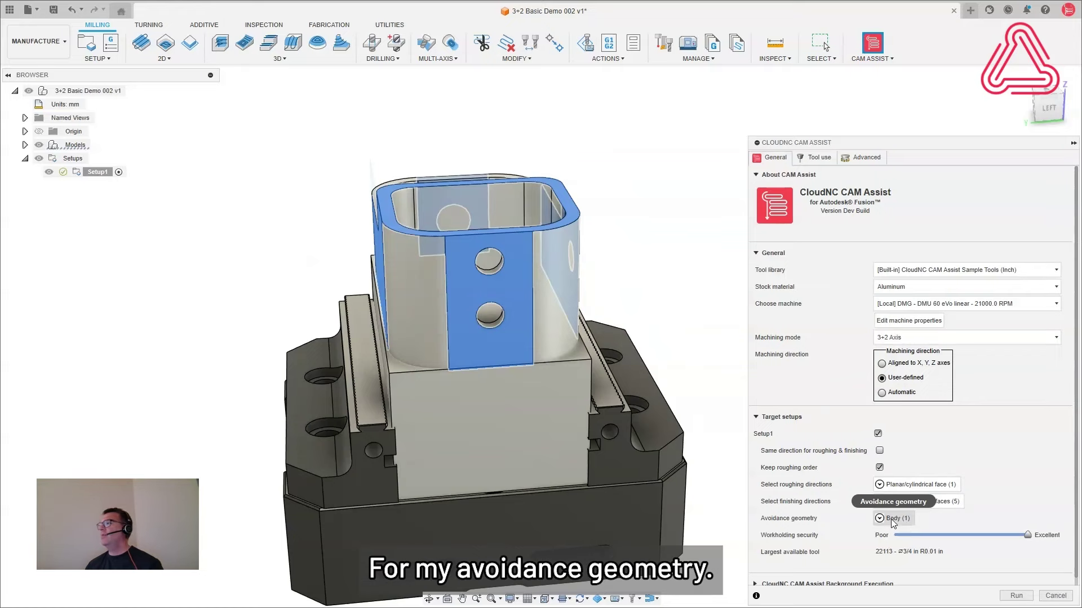
left_click(1019, 596)
- Orbit around the part and close the CAM Assist Completed notice with OK
middle_click_drag(687, 296, 626, 298, "shift")
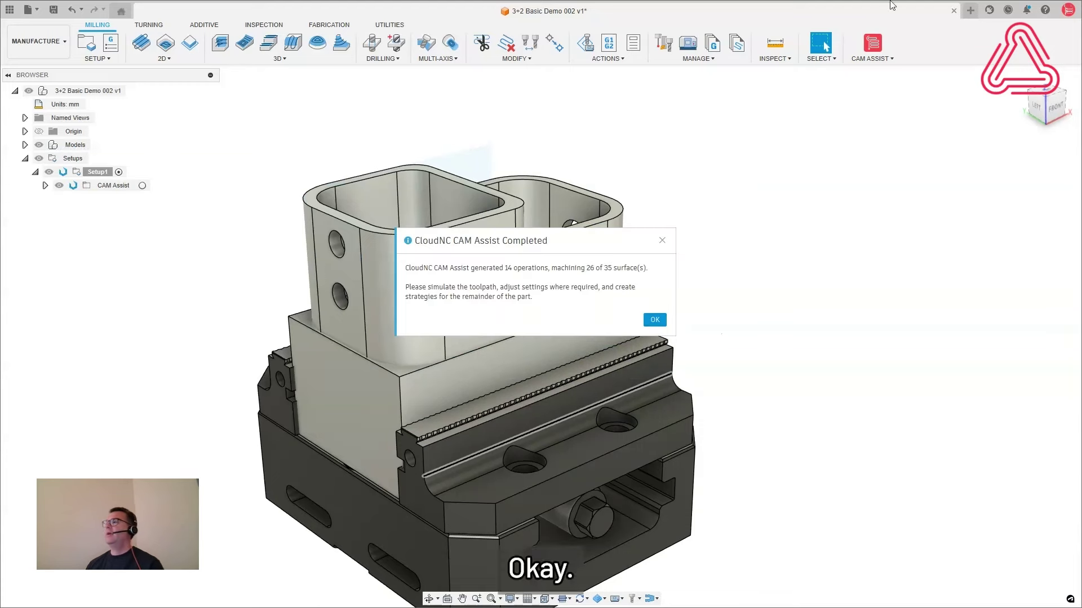
left_click(656, 320)
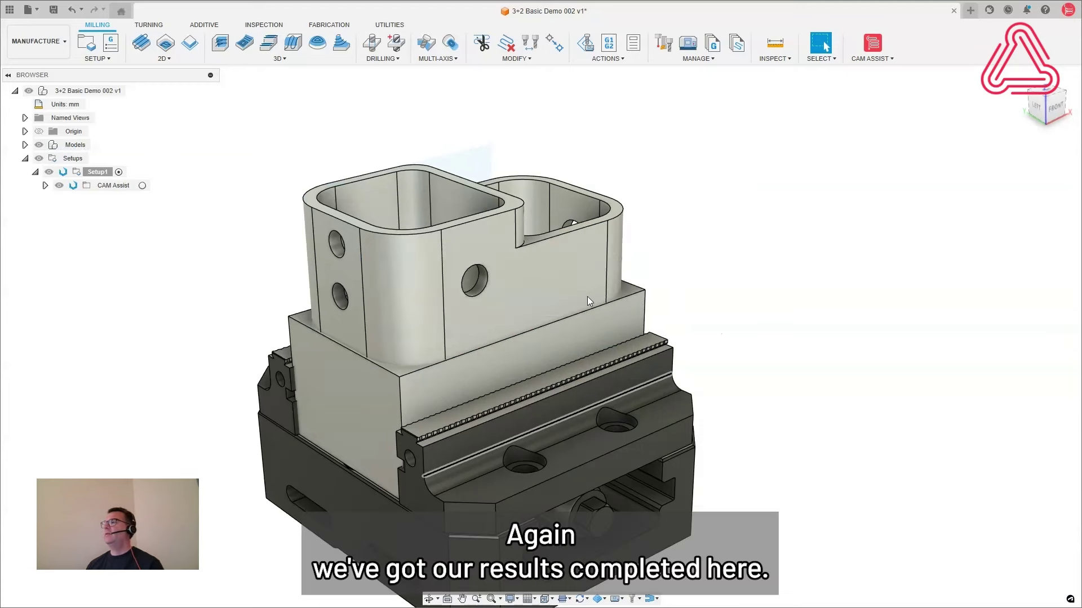
- Expand the CAM Assist folder and its Facing, Roughing, Flat, Wall, Holemaking and Deburring groups
left_click(45, 186)
left_click(55, 199)
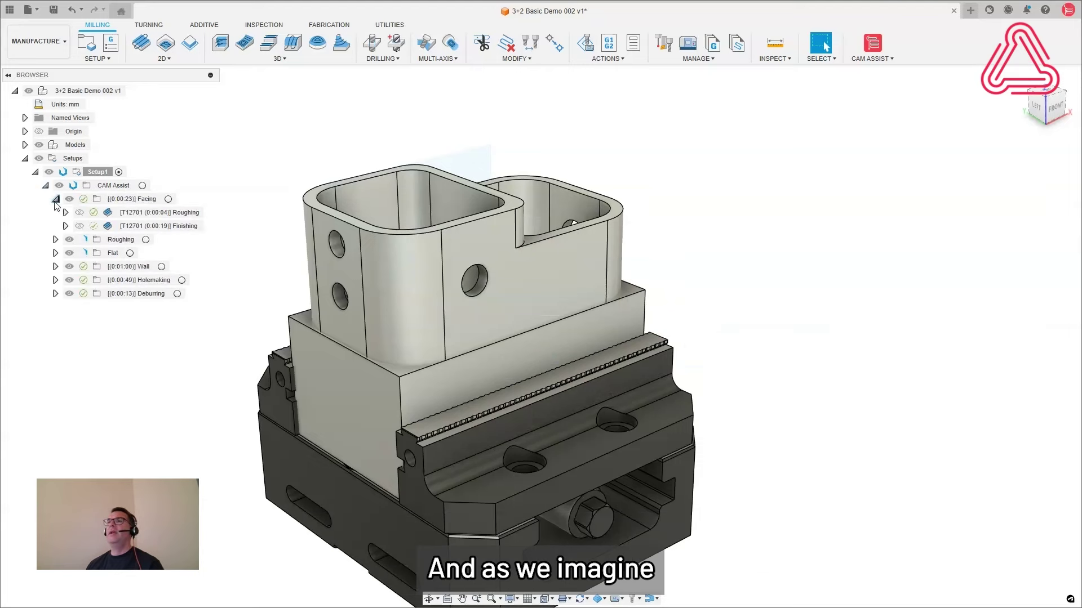
left_click(55, 240)
left_click(55, 280)
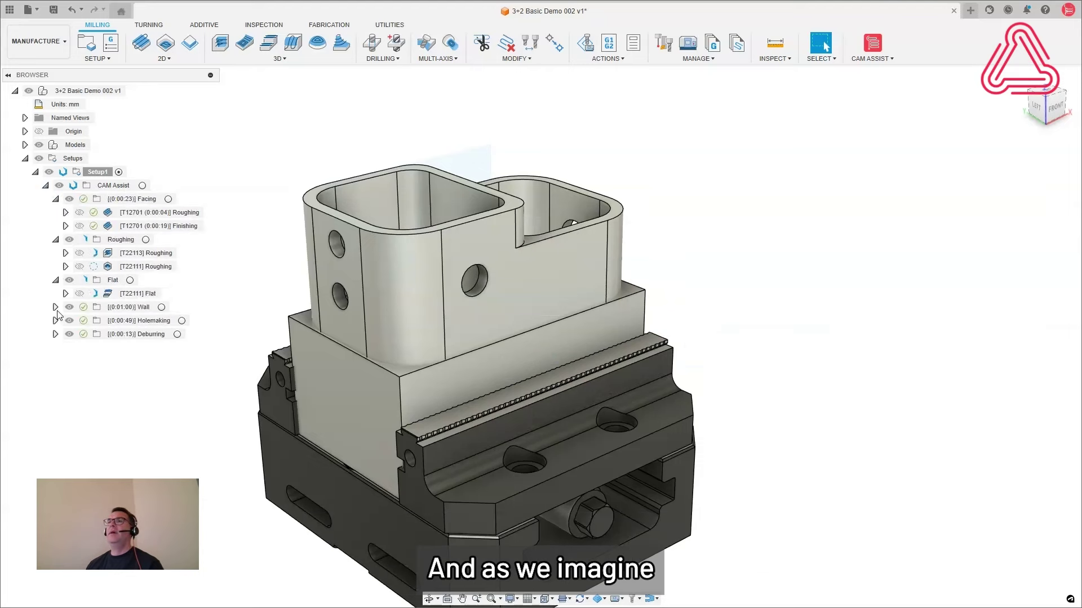
left_click(55, 308)
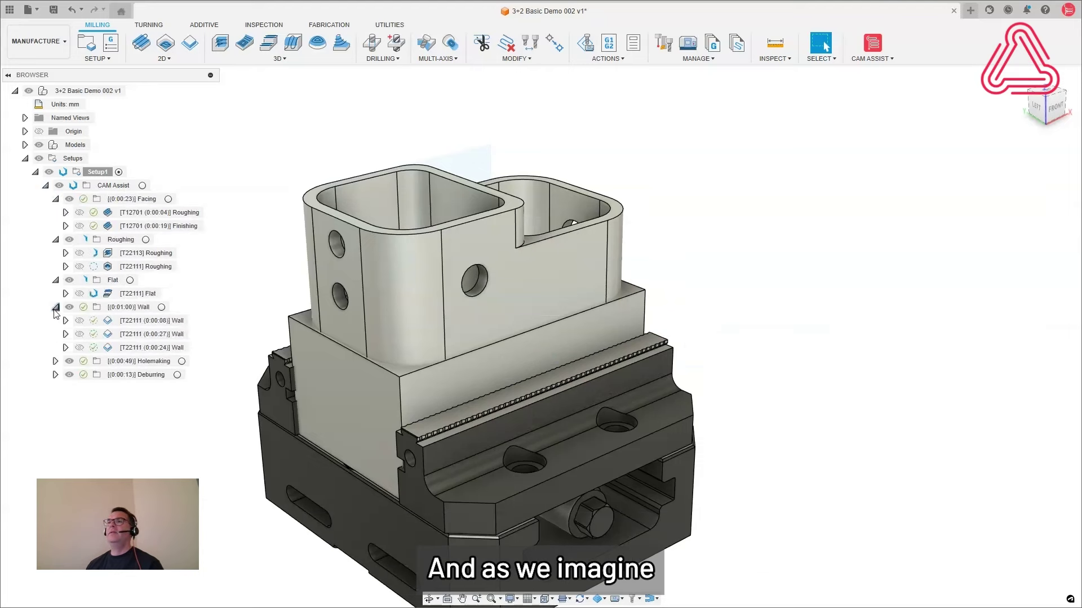
left_click(55, 361)
left_click(55, 443)
- Preview the facing, wall, holemaking (including T22105, T22621, T32546) and deburring toolpaths one by one
left_click(158, 213)
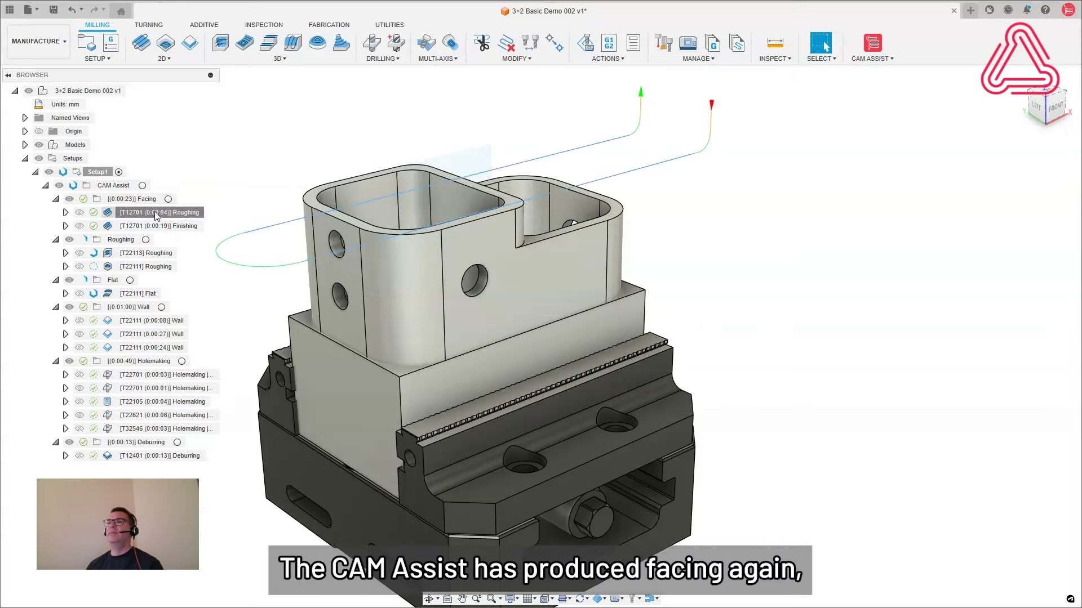
left_click(160, 227)
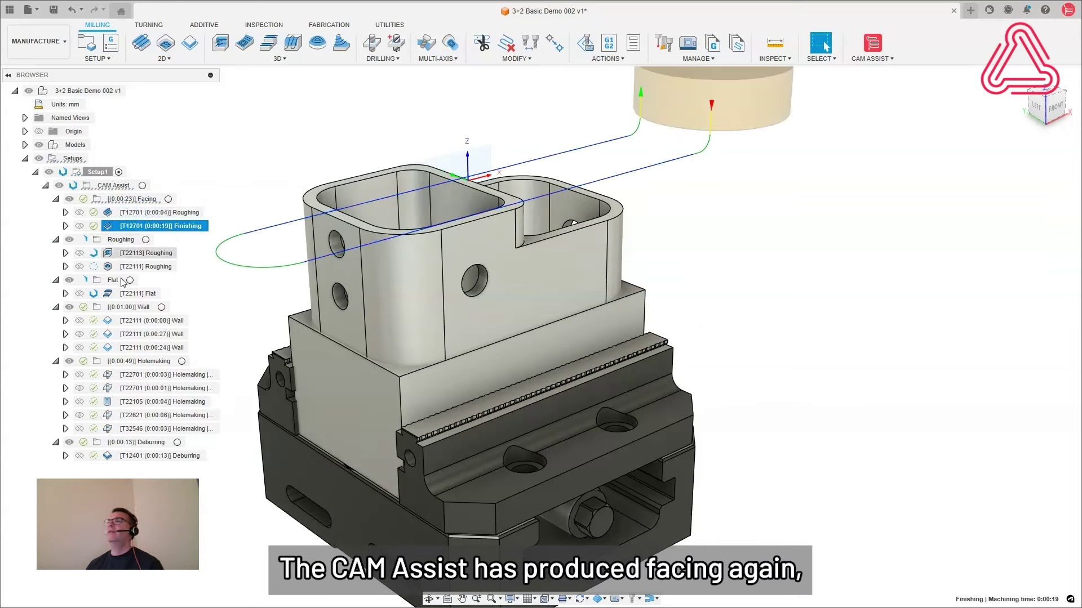
left_click(135, 322)
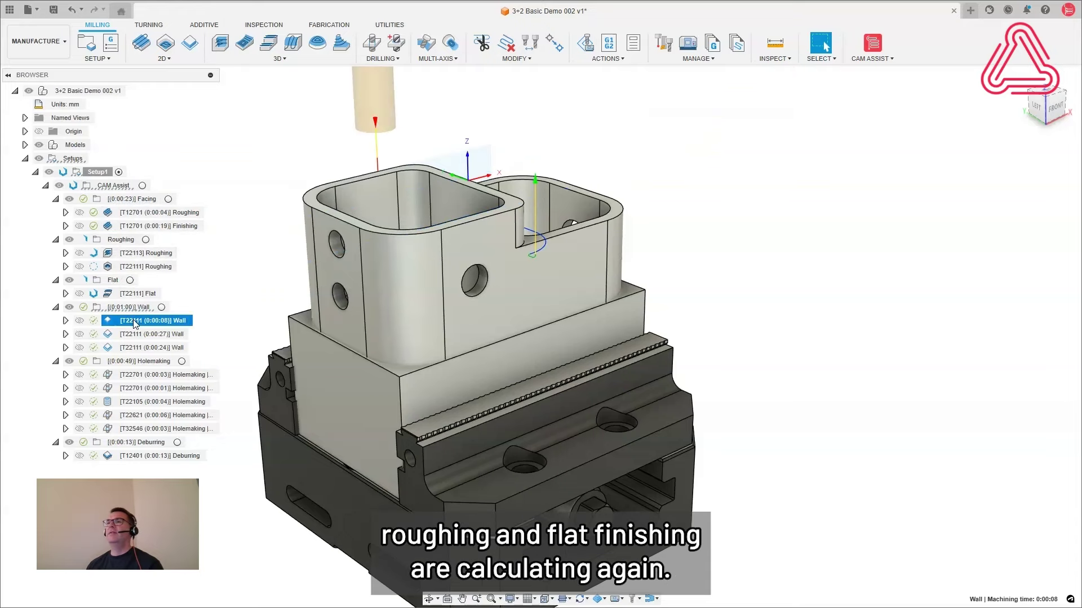
middle_click_drag(440, 313, 402, 342, "shift")
left_click(152, 334)
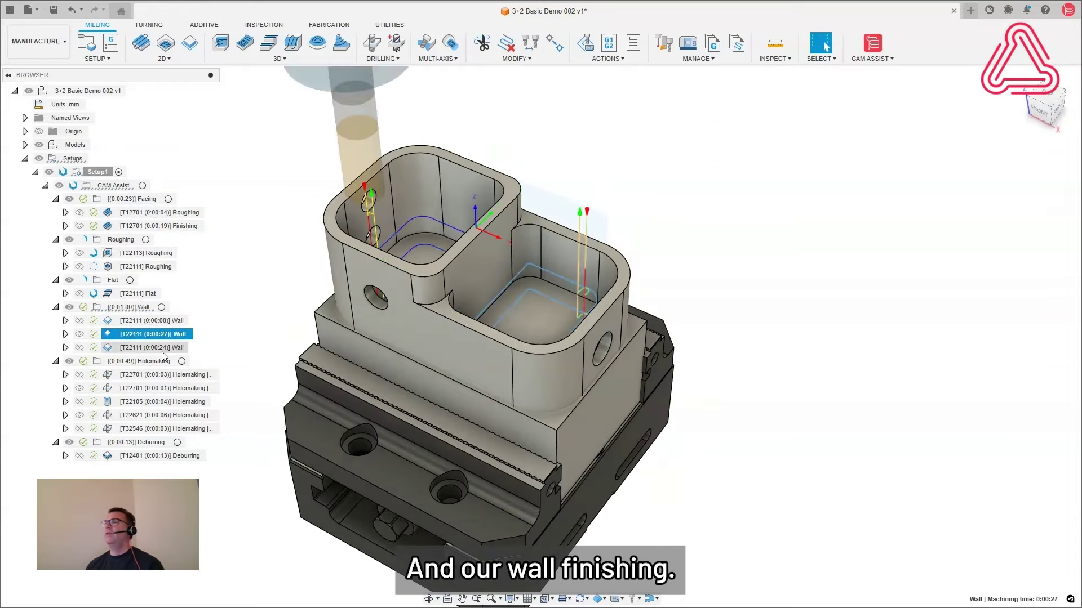
left_click(168, 375)
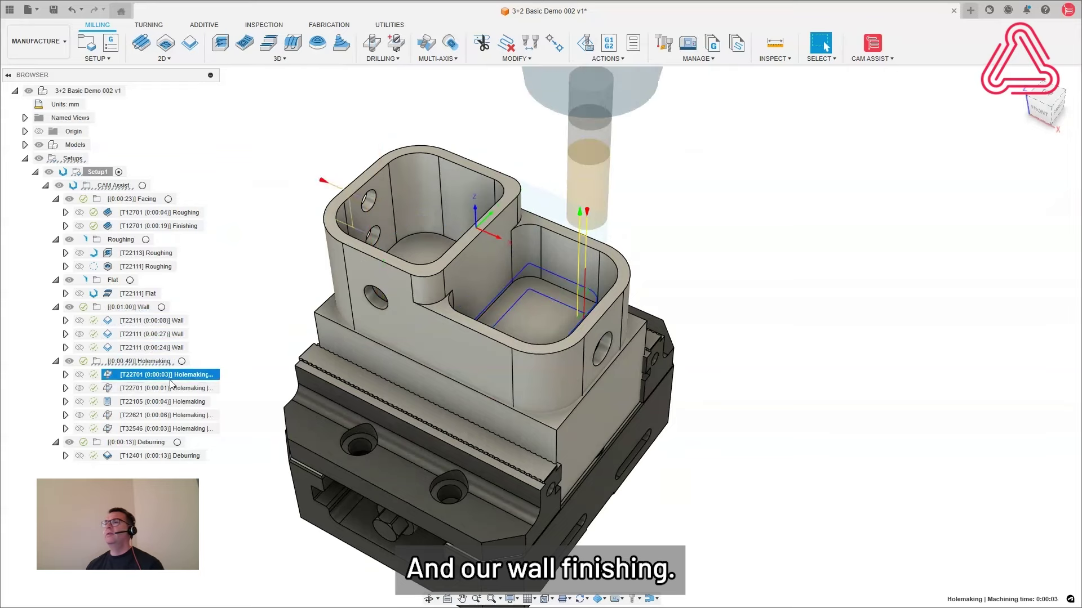
left_click(173, 388)
left_click(161, 401)
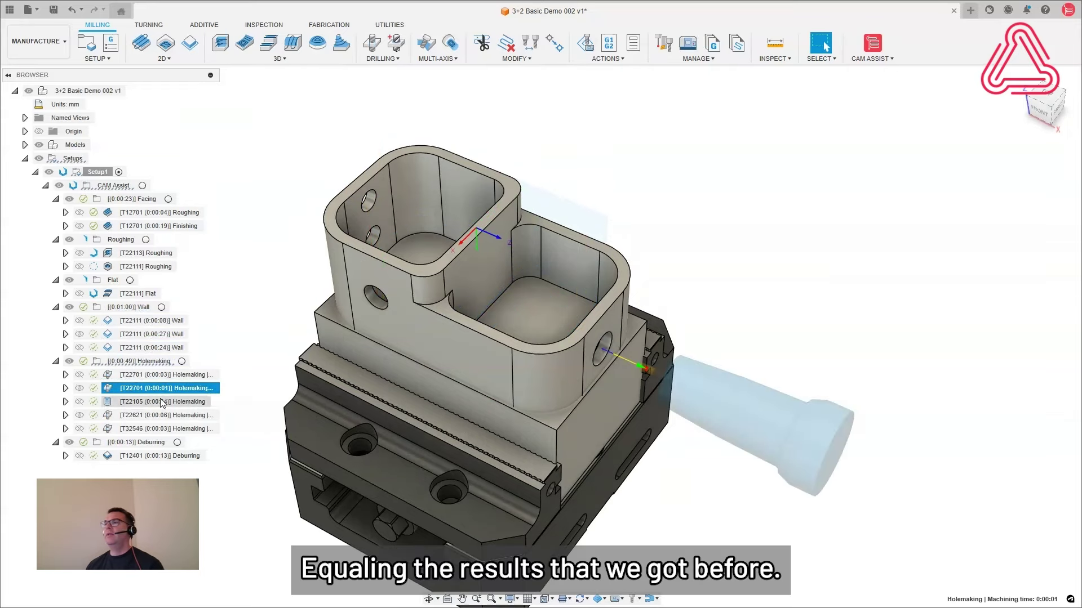
left_click(164, 417)
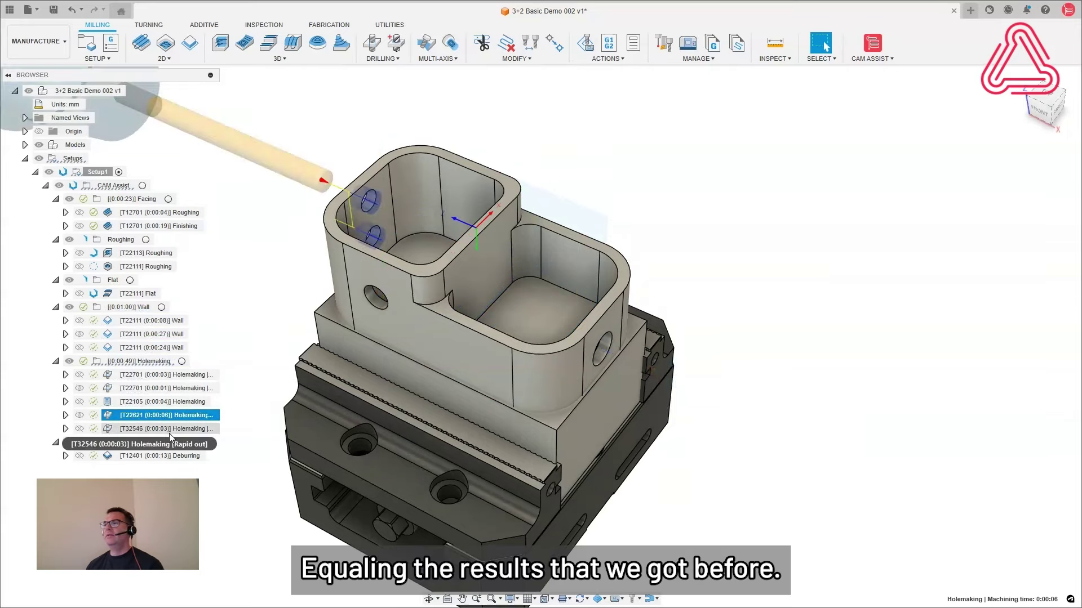
left_click(168, 429)
left_click(152, 455)
middle_click_drag(460, 317, 435, 299, "shift")
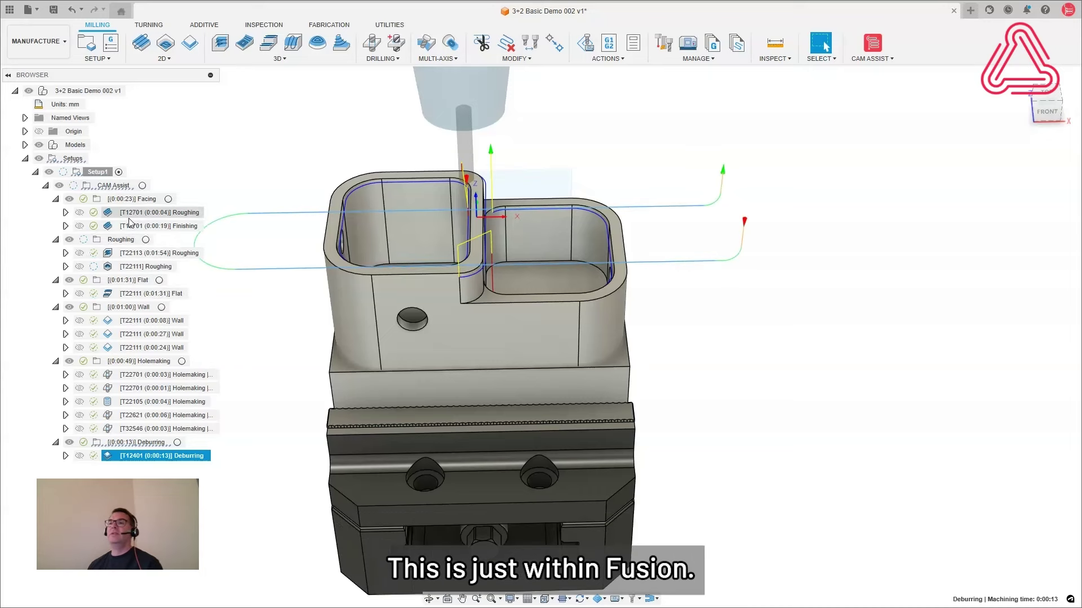
- Preview T22113 Roughing, T22111 Roughing and T22111 Flat, orbiting to inspect the wall passes
left_click(154, 254)
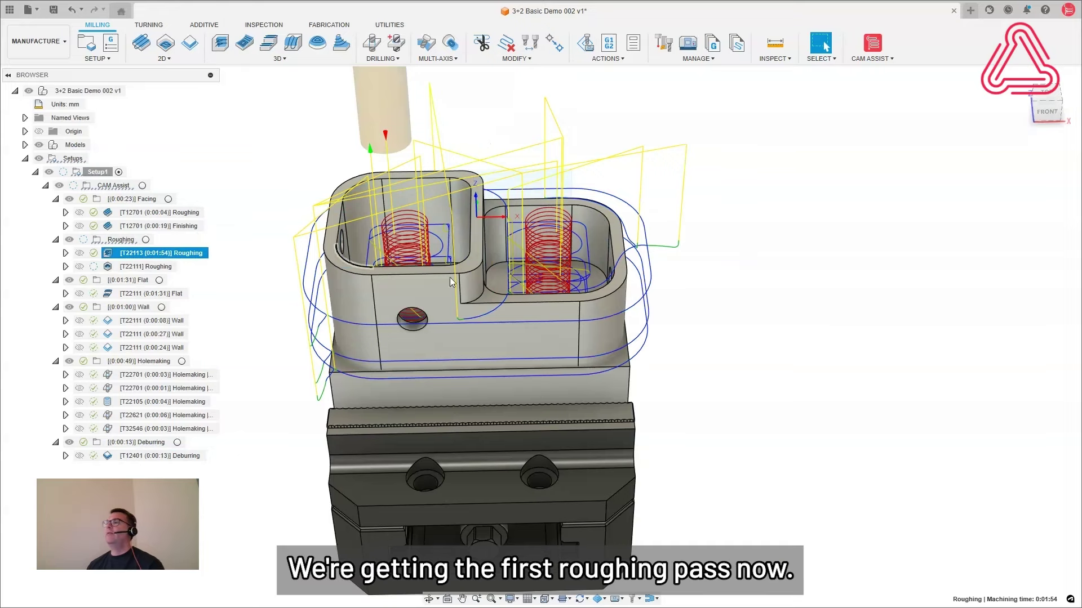
left_click(162, 269)
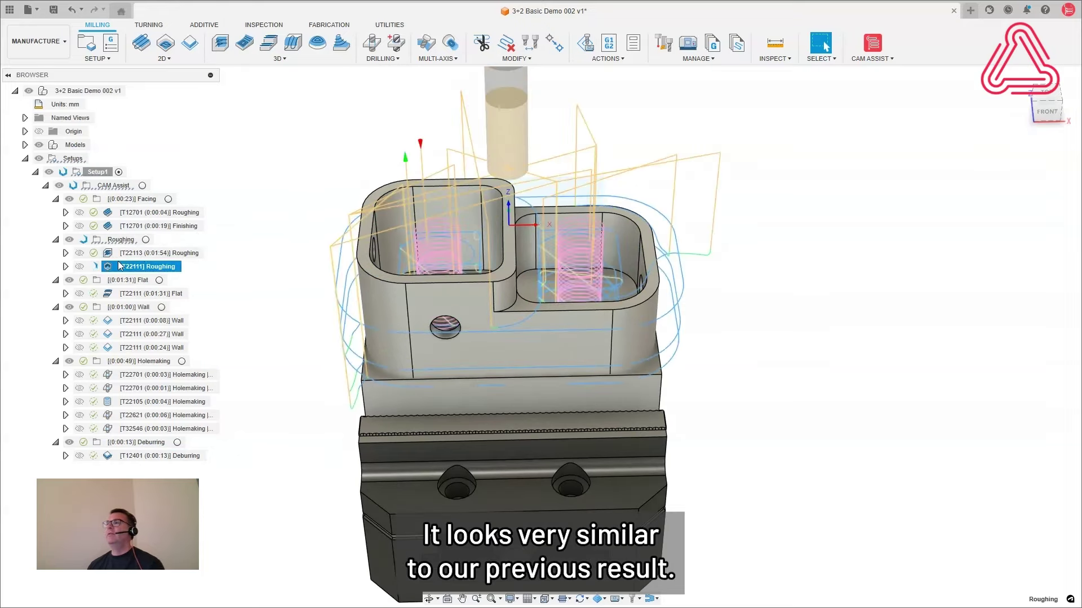
left_click(143, 294)
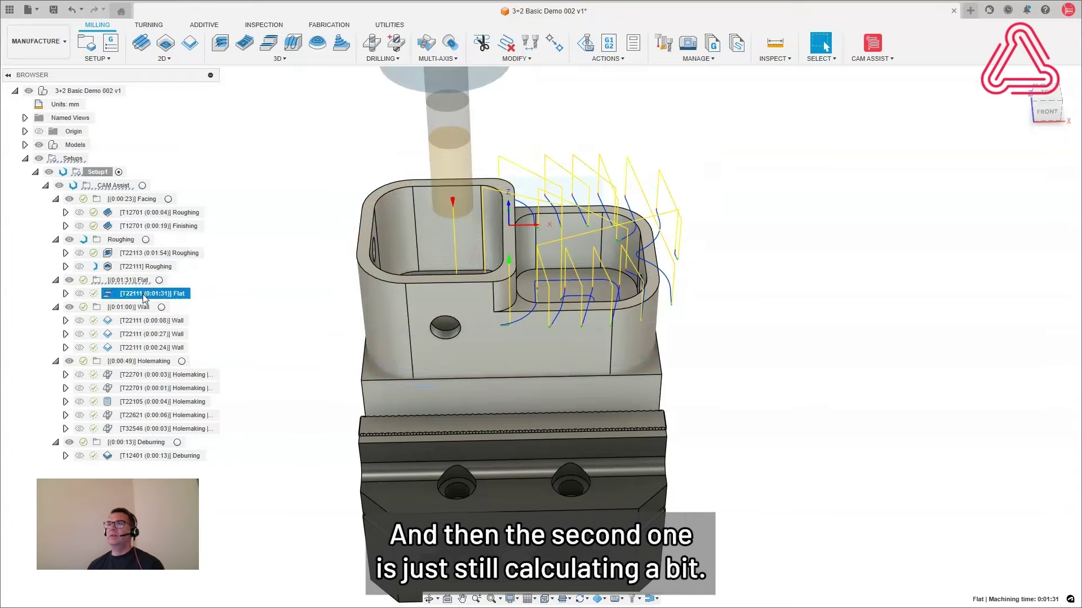
middle_click_drag(545, 309, 489, 310, "shift")
left_click(151, 267)
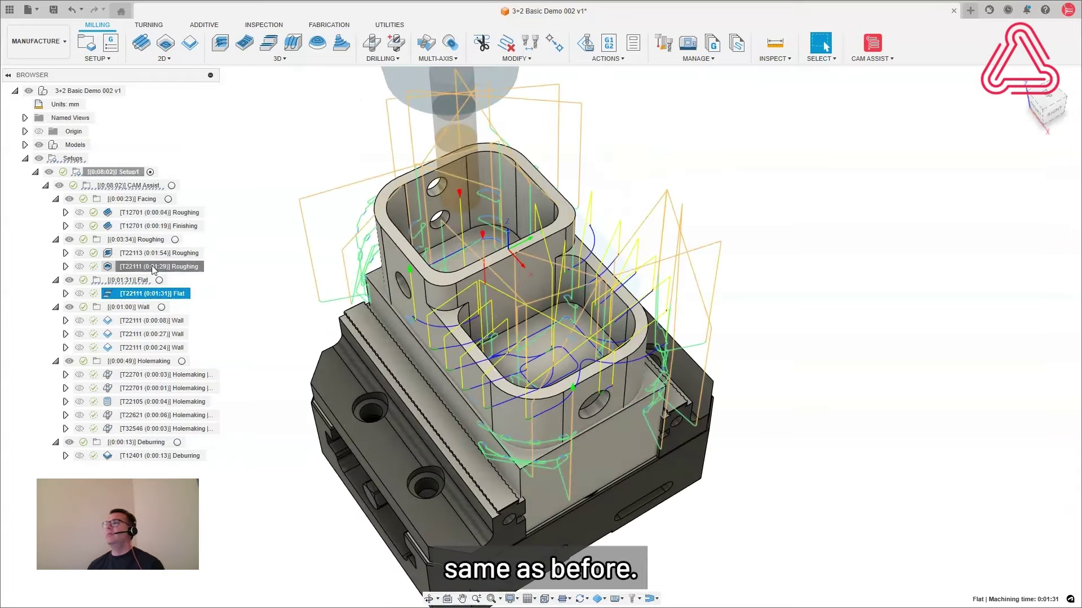
middle_click_drag(397, 300, 484, 298, "shift")
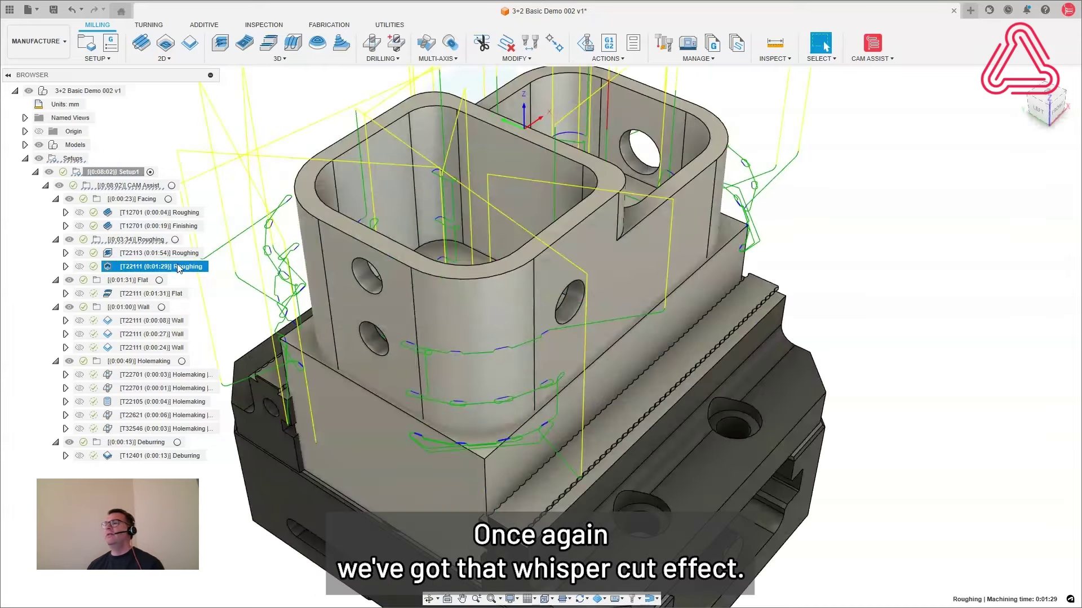
- Change T22111 Roughing's radial stock to leave to 0.35 mm and regenerate it with Ctrl+G
right_click(178, 274)
left_click(228, 22)
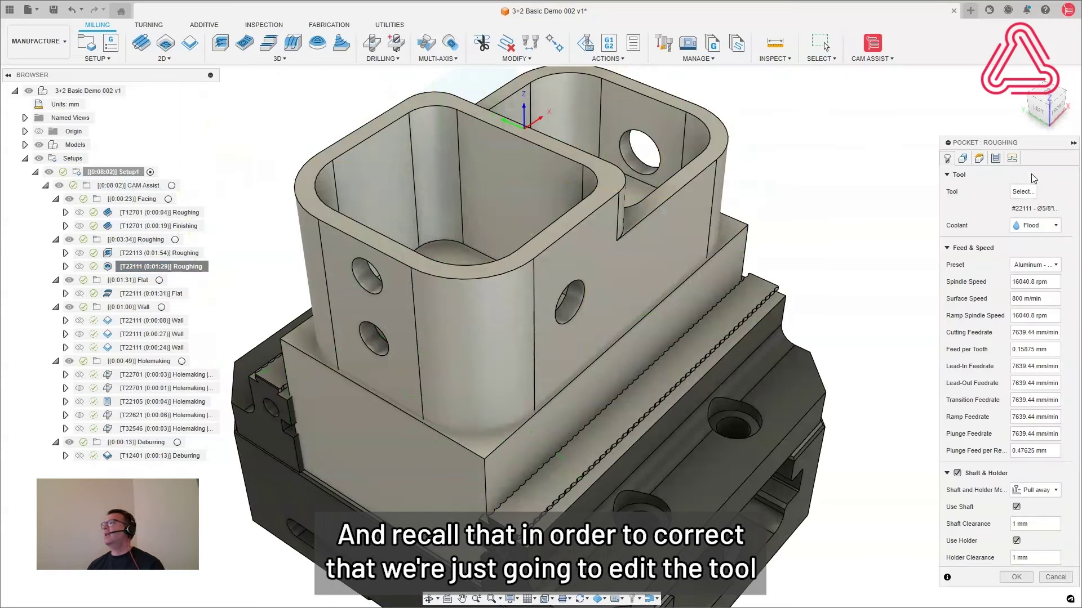
left_click(1001, 159)
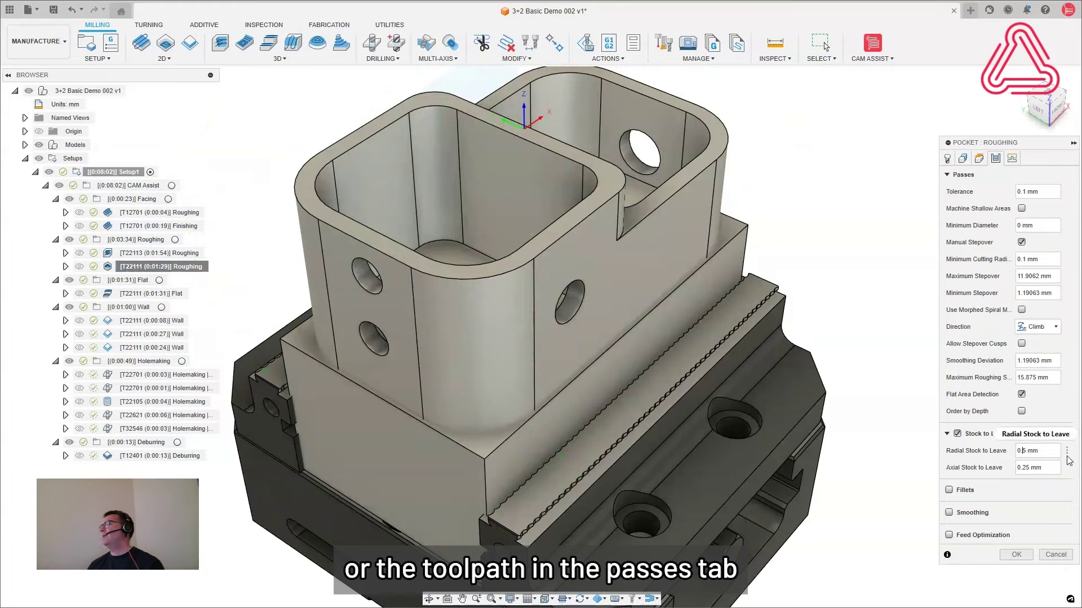
type("3")
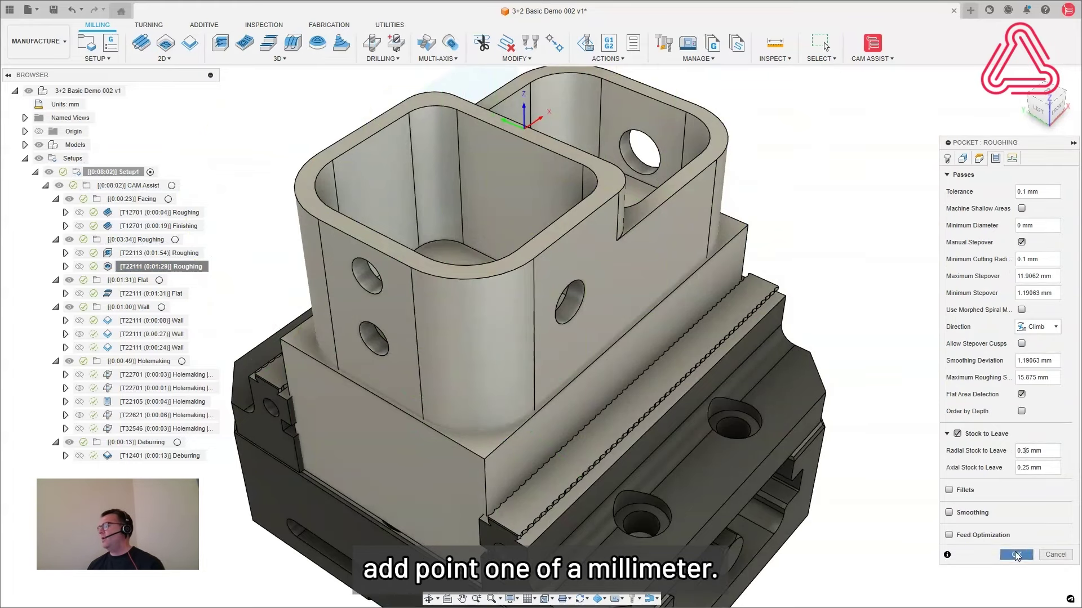
left_click(1015, 555)
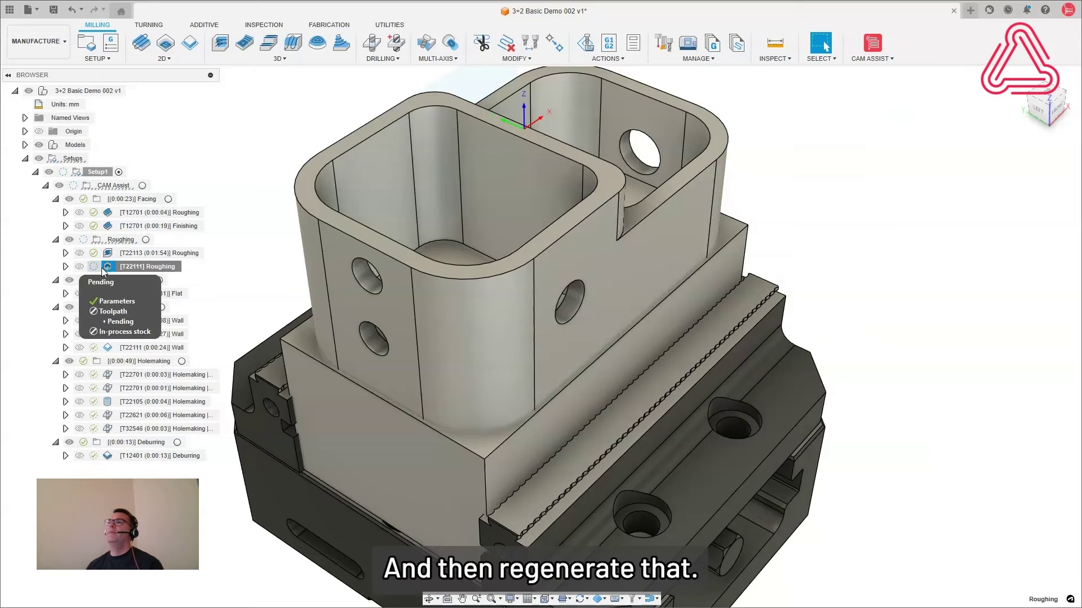
key("ctrl+g")
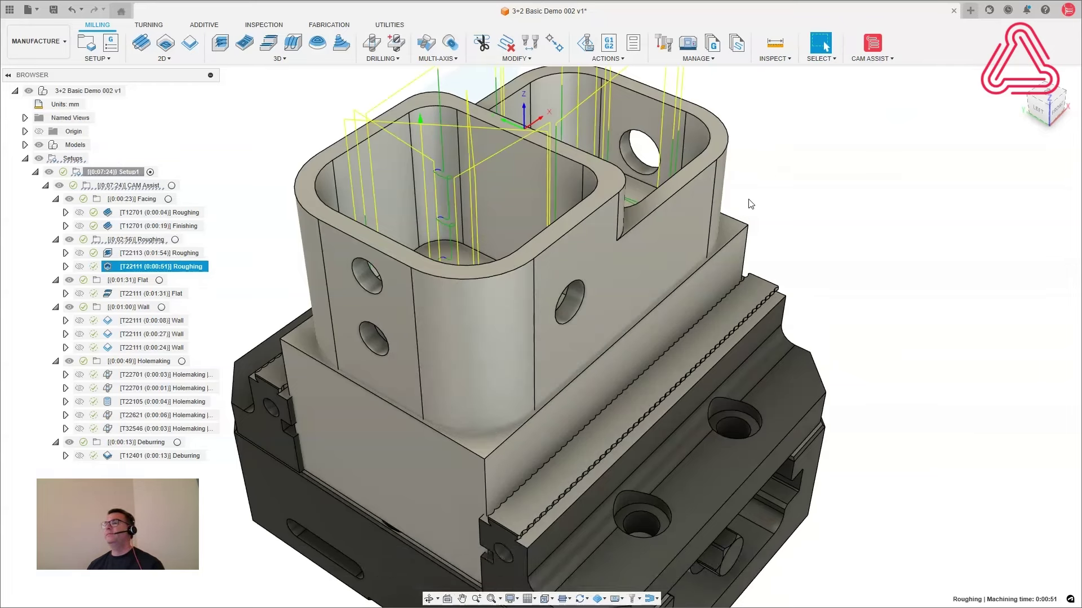
left_click(121, 186)
- Delete the existing CAM Assist operations, choose 3+2 Axis mode and run CAM Assist on Setup1
key("Escape")
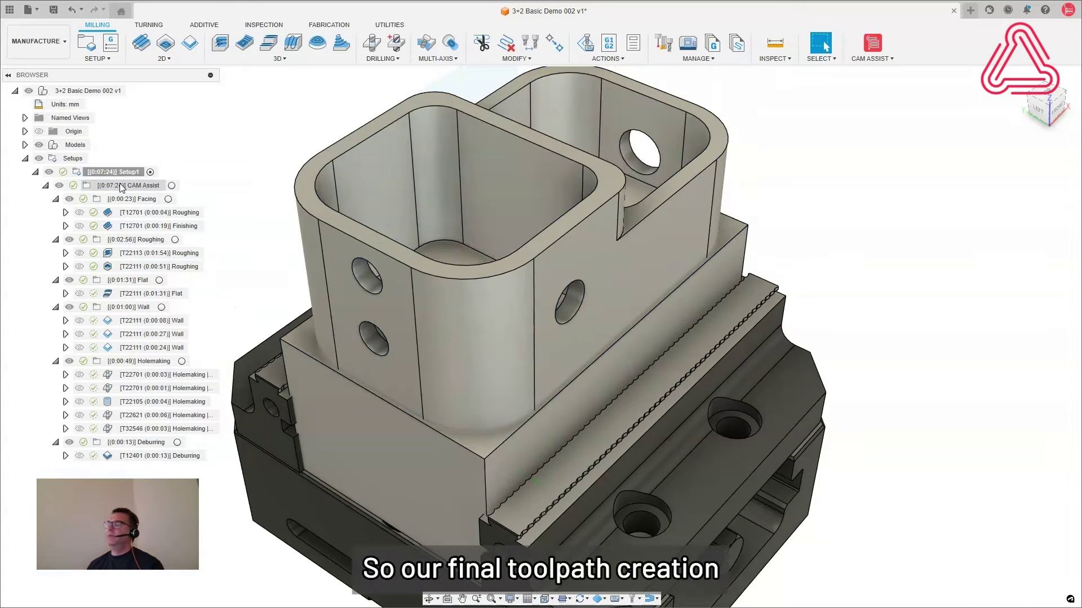
key("Delete")
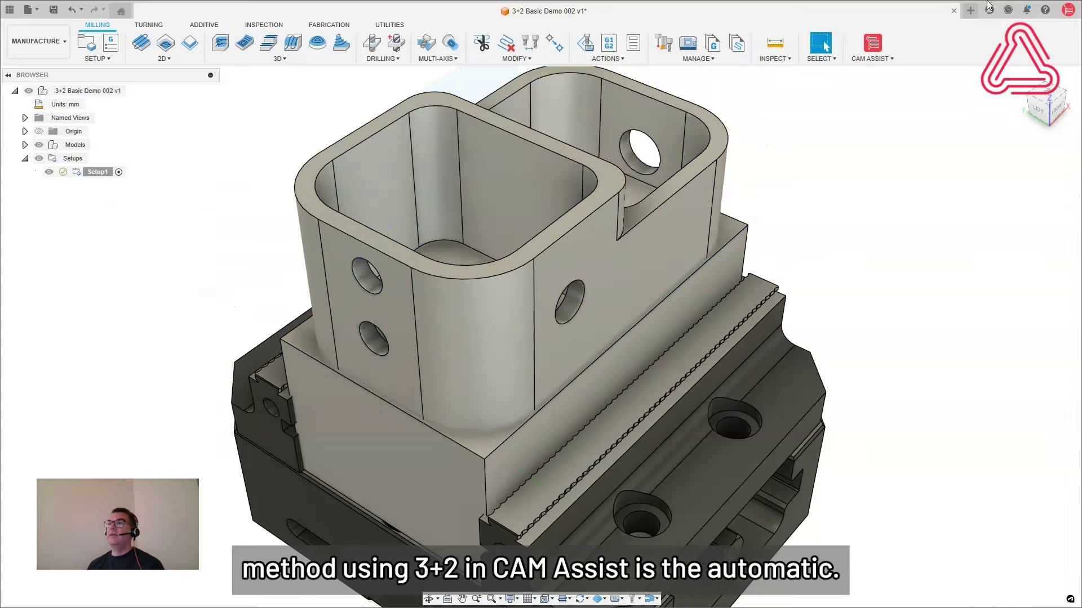
left_click(871, 39)
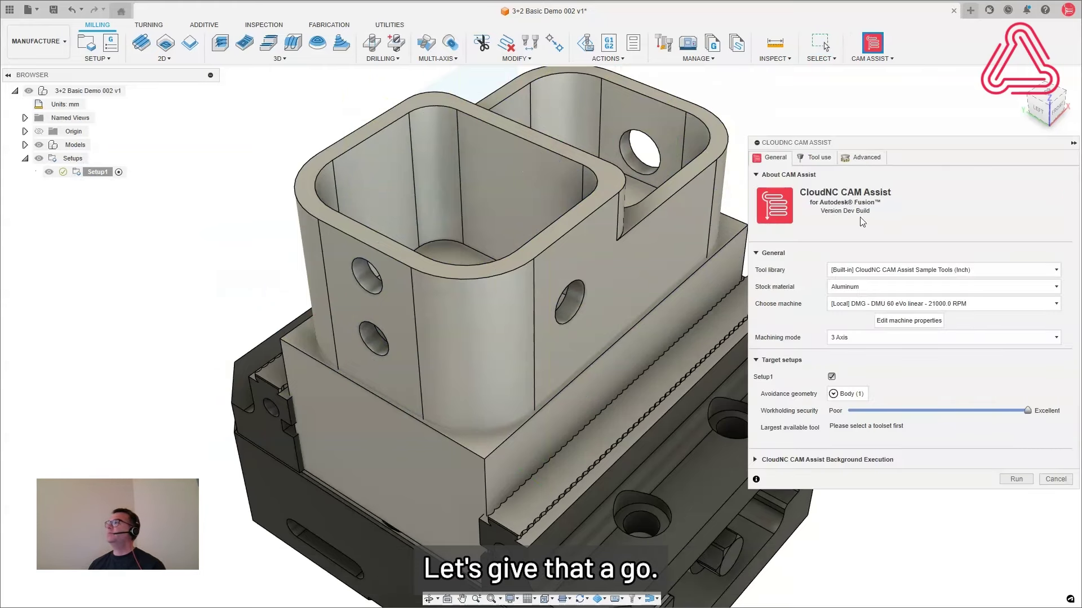
left_click(855, 338)
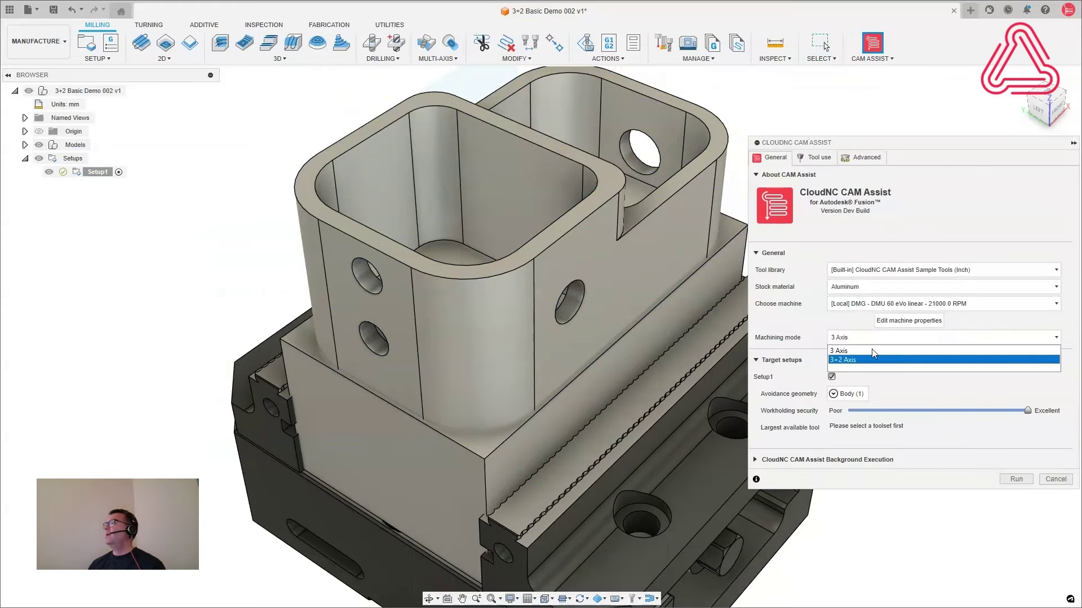
left_click(863, 359)
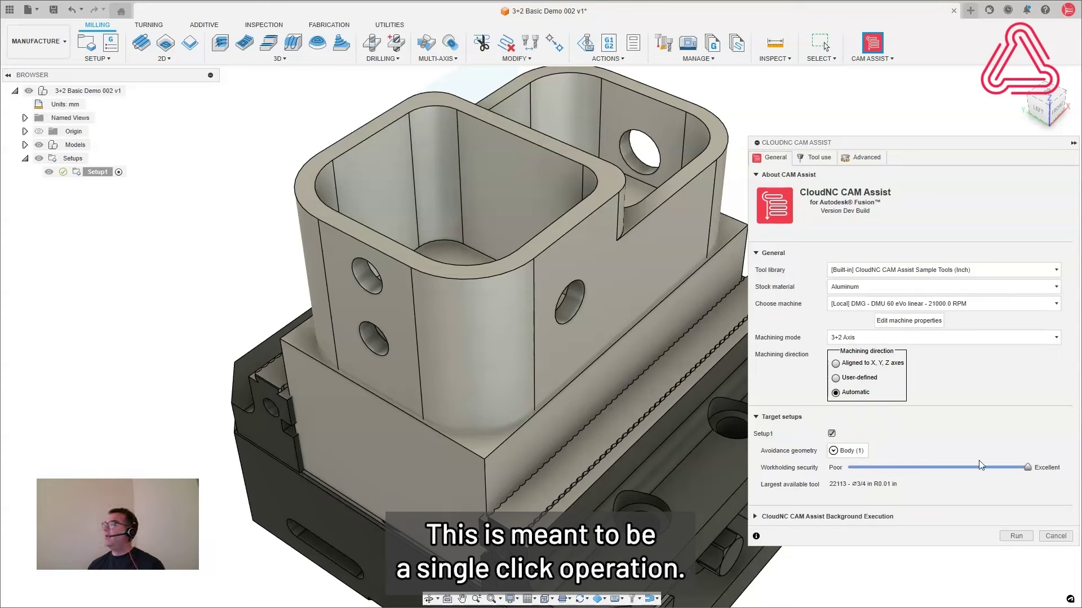
left_click(1009, 536)
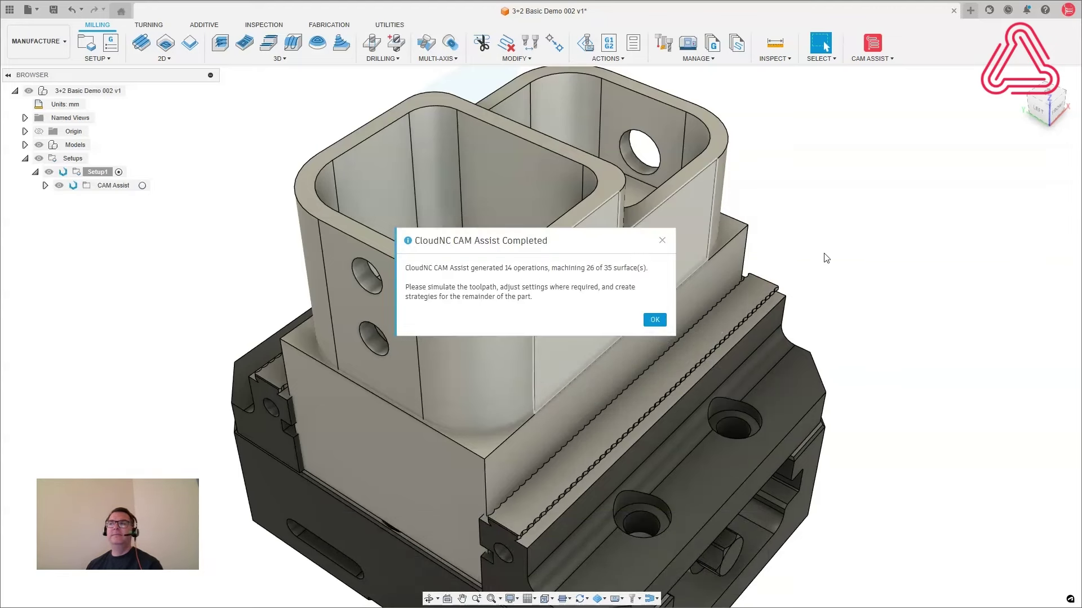
- Dismiss the completion notice and preview the facing roughing, facing finishing and Flat toolpaths
left_click(654, 320)
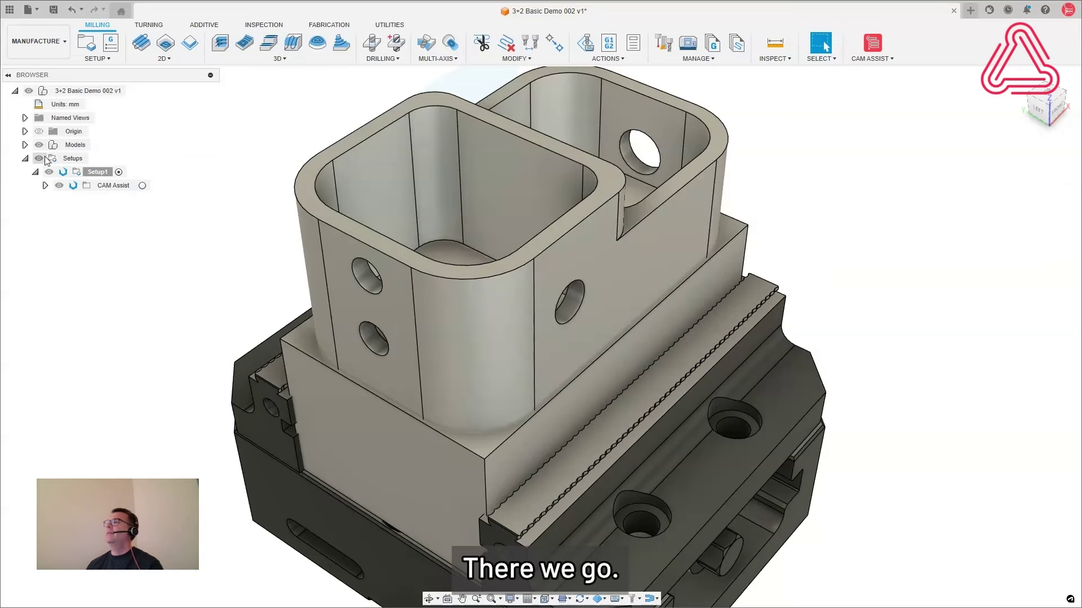
left_click(45, 185)
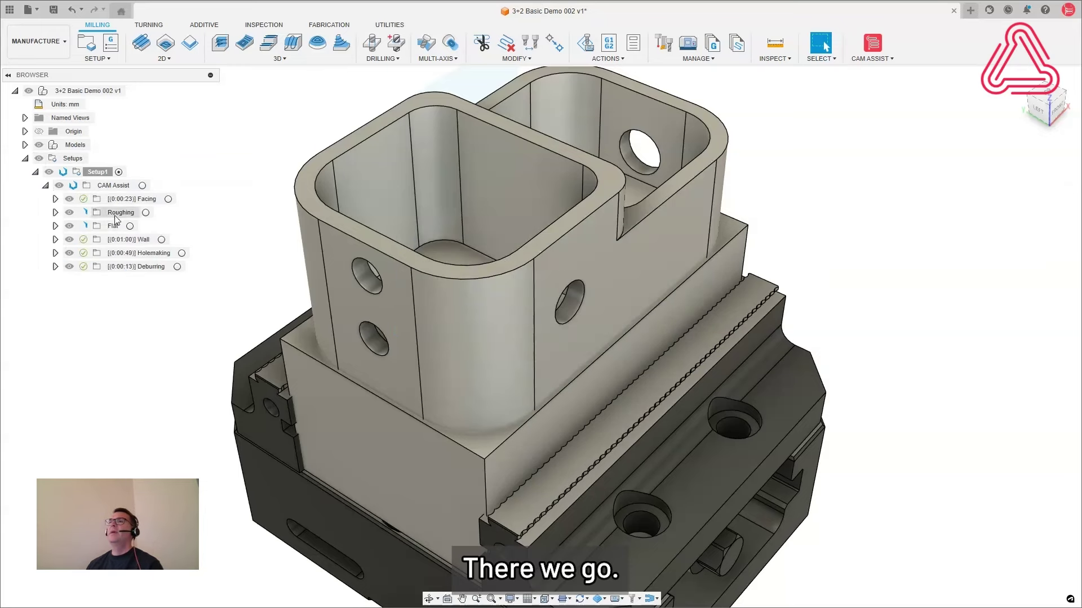
left_click(55, 199)
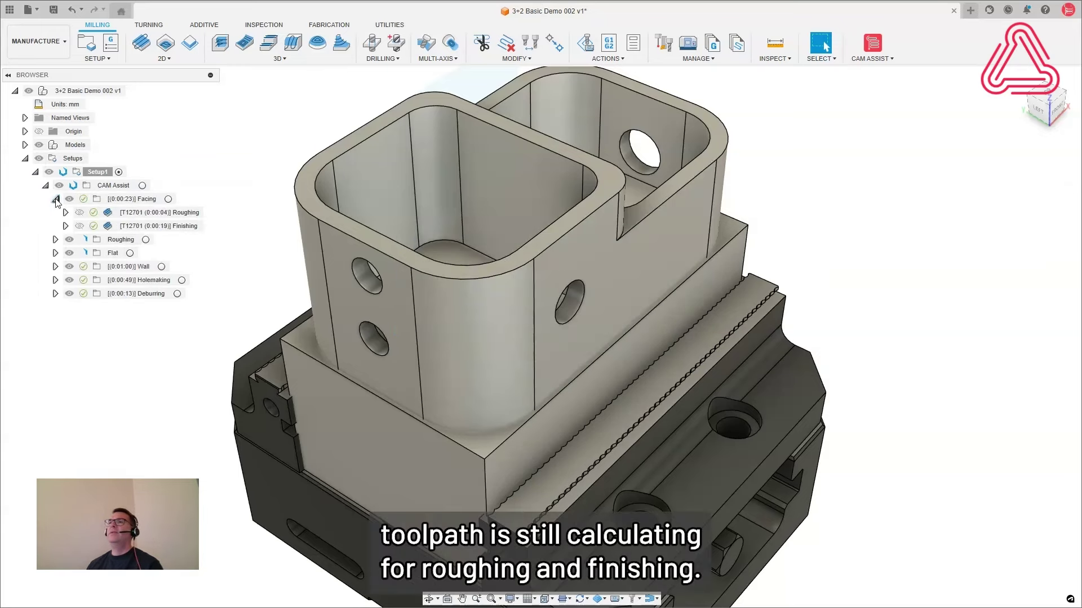
left_click(141, 213)
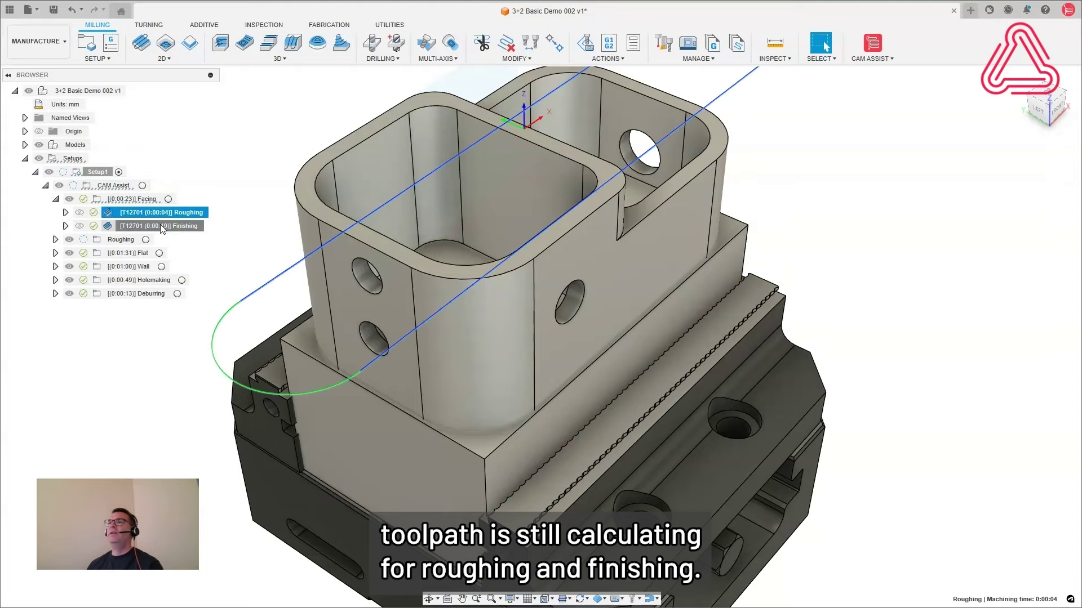
left_click(163, 227)
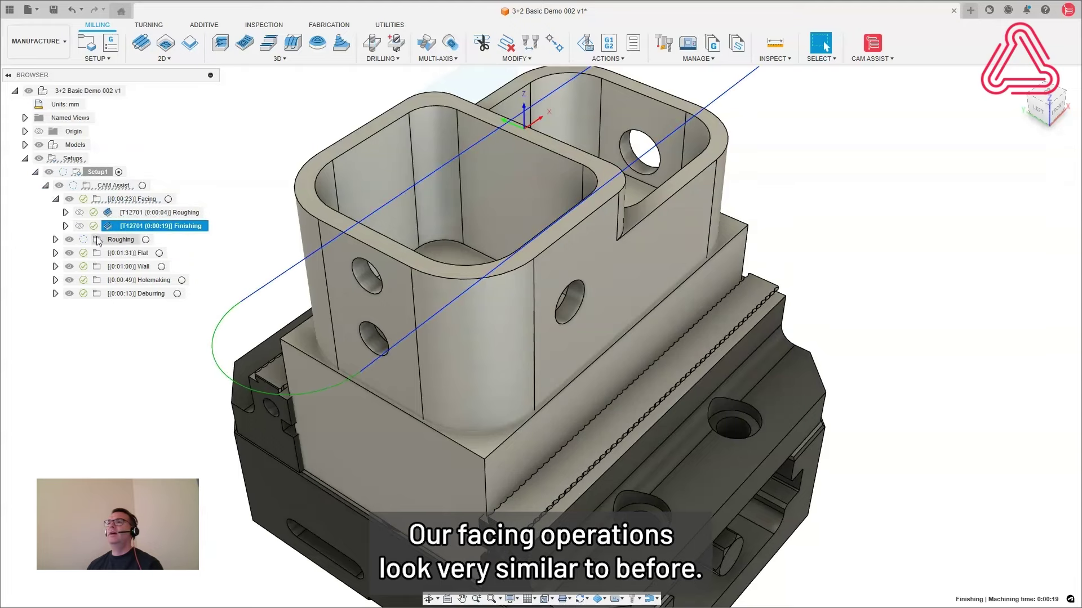
left_click(55, 252)
left_click(152, 266)
- Tilt to a steeper top-down view and preview the three Wall toolpaths
scroll(632, 265, "down", 2)
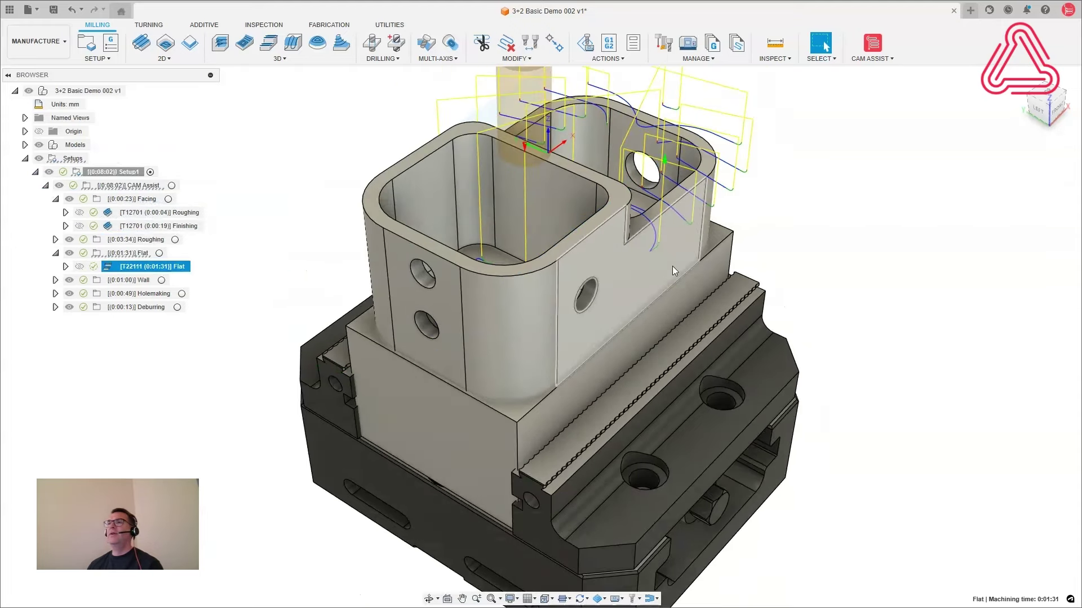
middle_click_drag(680, 286, 674, 335, "shift")
scroll(680, 321, "up", 2)
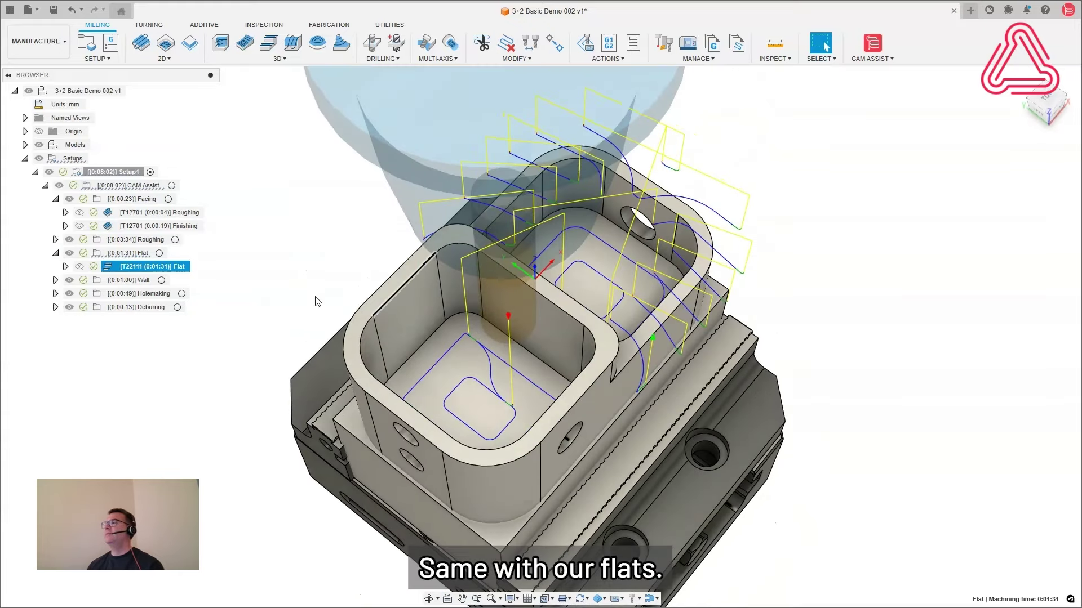
left_click(55, 280)
left_click(151, 294)
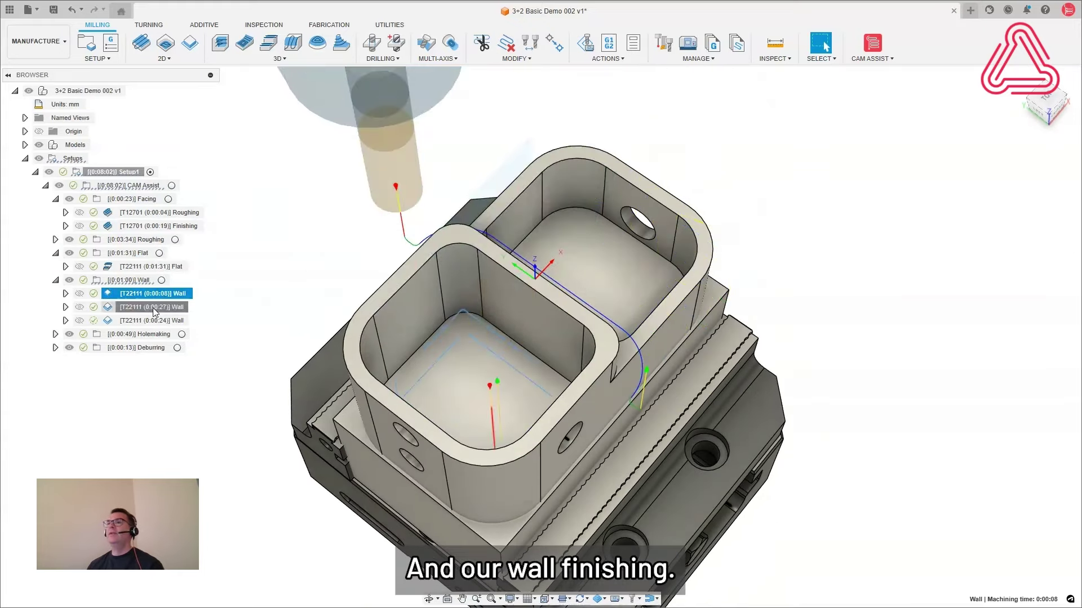
left_click(155, 309)
left_click(158, 323)
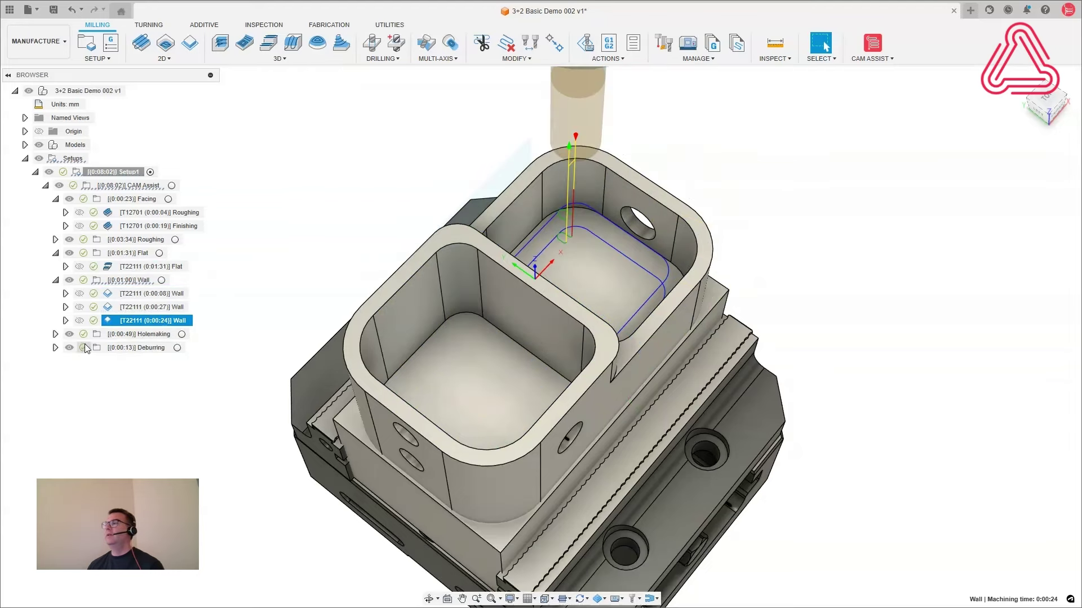
- Preview the five Holemaking toolpaths, Deburring, and all Roughing toolpaths from a front view
left_click(55, 334)
left_click(151, 348)
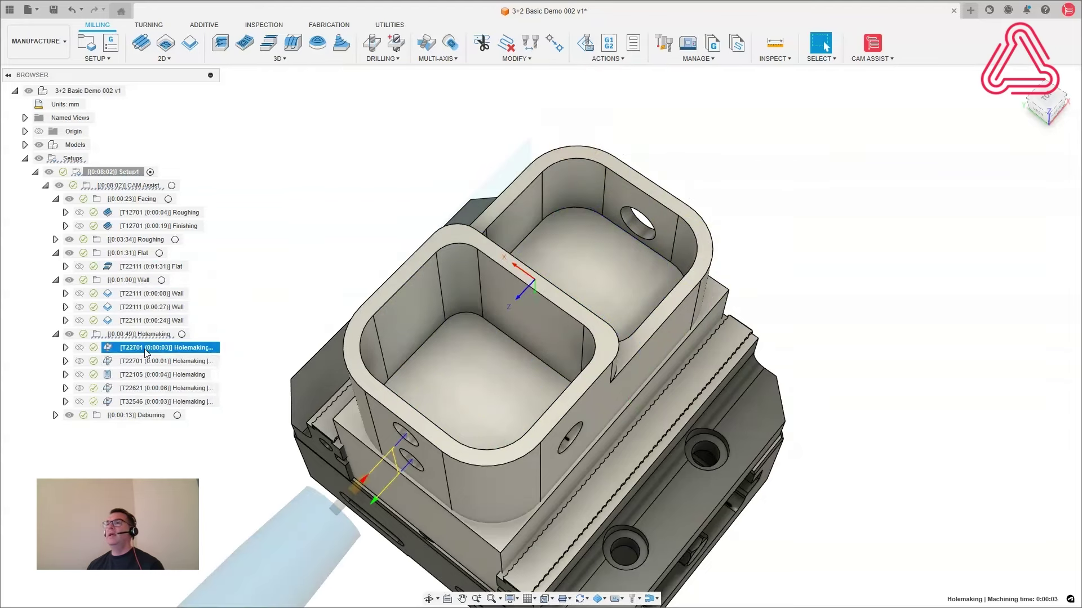
left_click(163, 361)
left_click(164, 375)
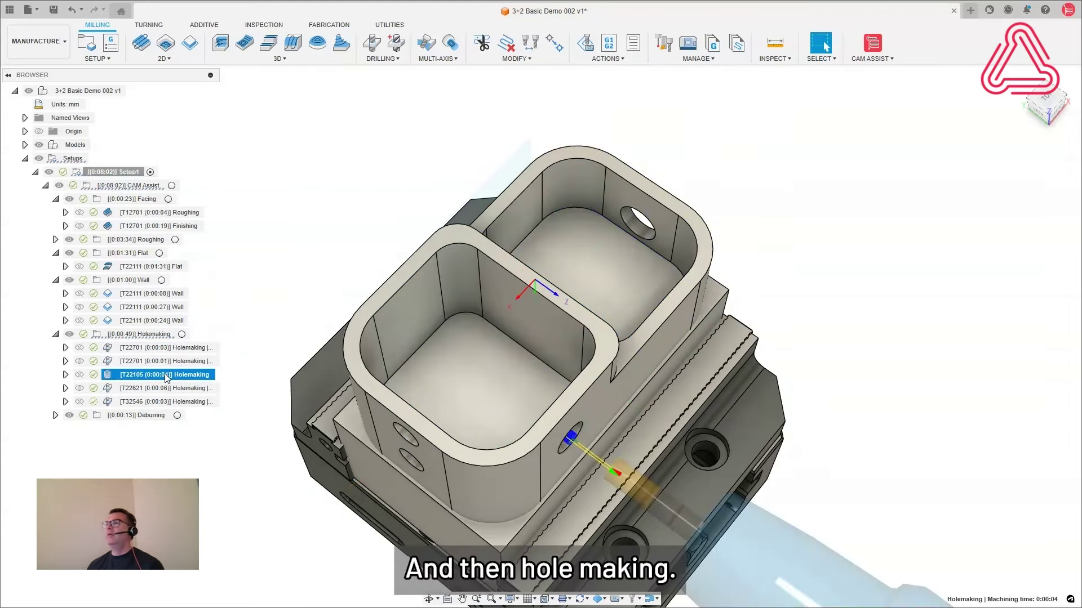
left_click(166, 388)
left_click(168, 401)
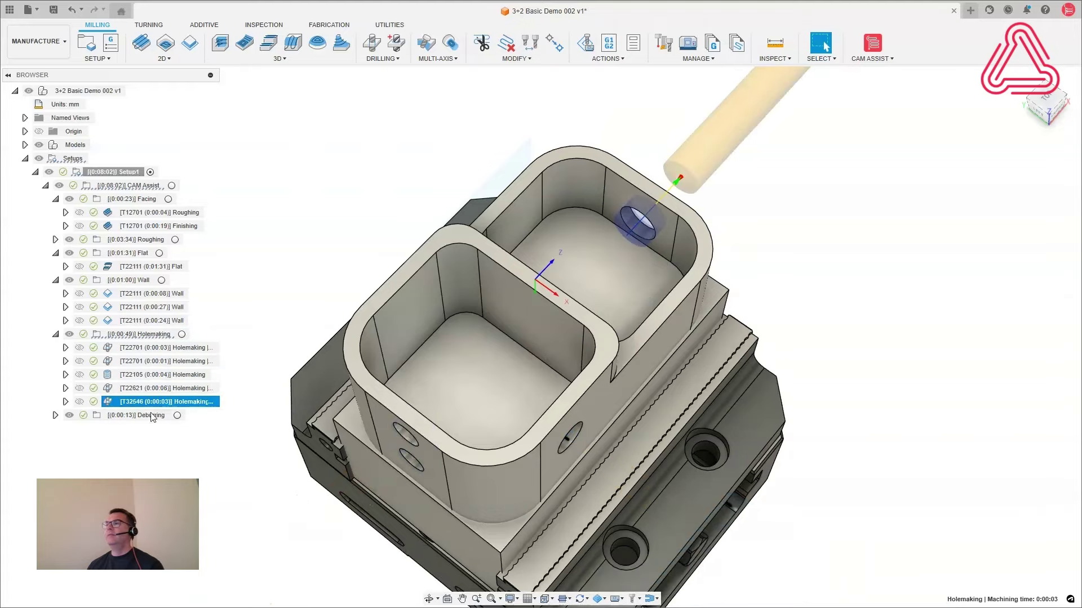
left_click(146, 418)
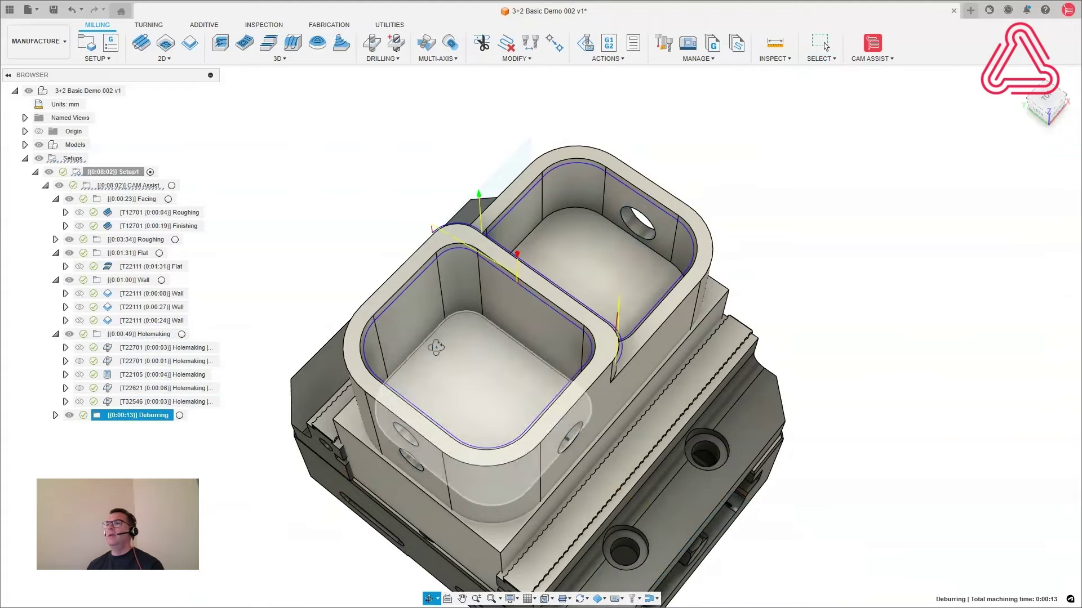
middle_click_drag(318, 370, 270, 276, "shift")
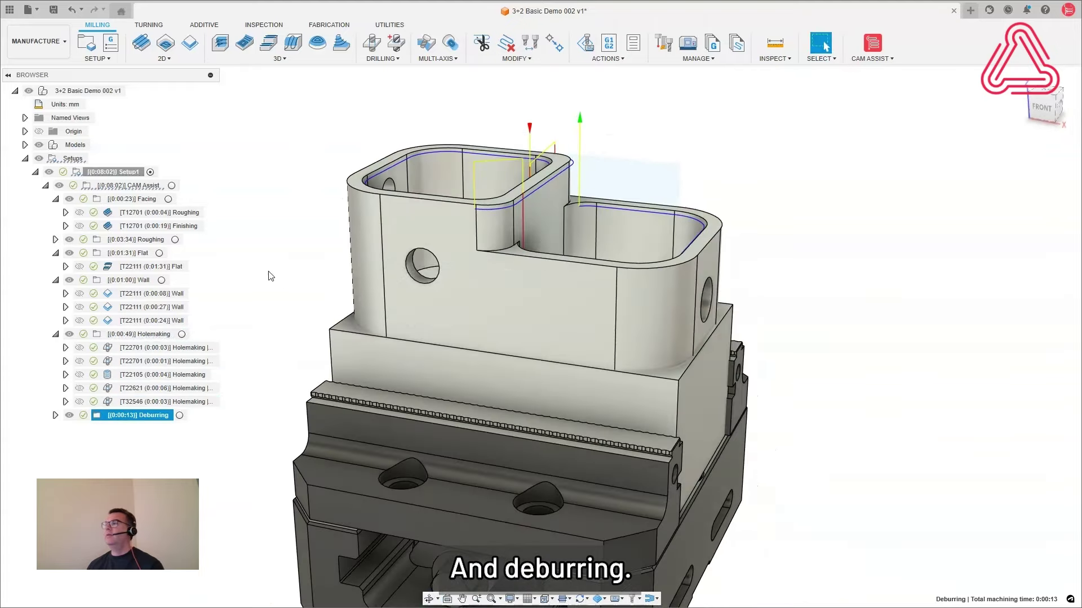
left_click(140, 241)
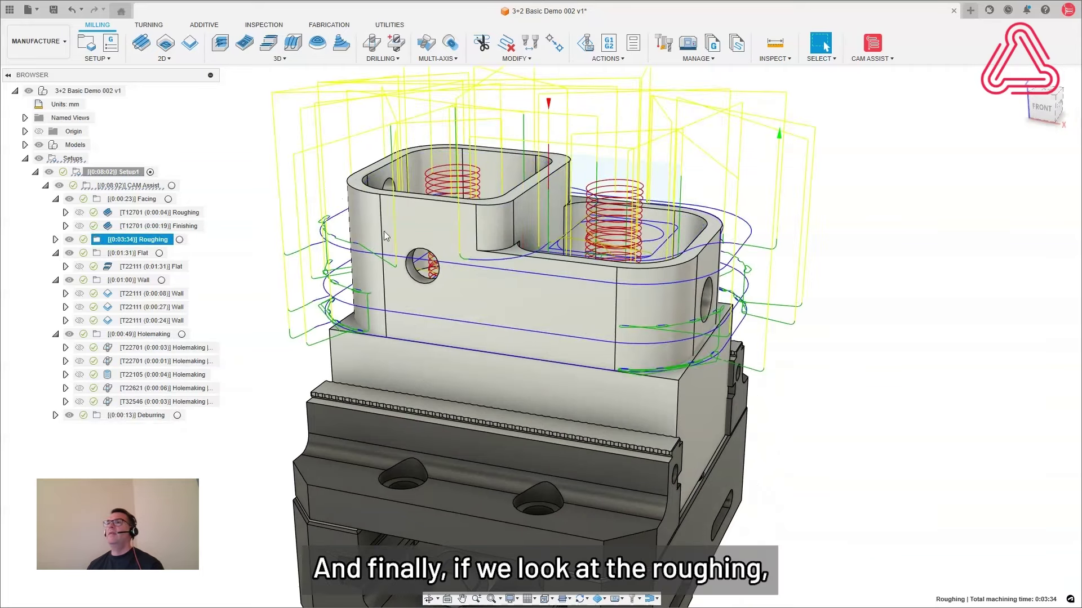
- Expand the Roughing group and compare its two toolpaths in the viewport
middle_click_drag(638, 232, 648, 271, "shift")
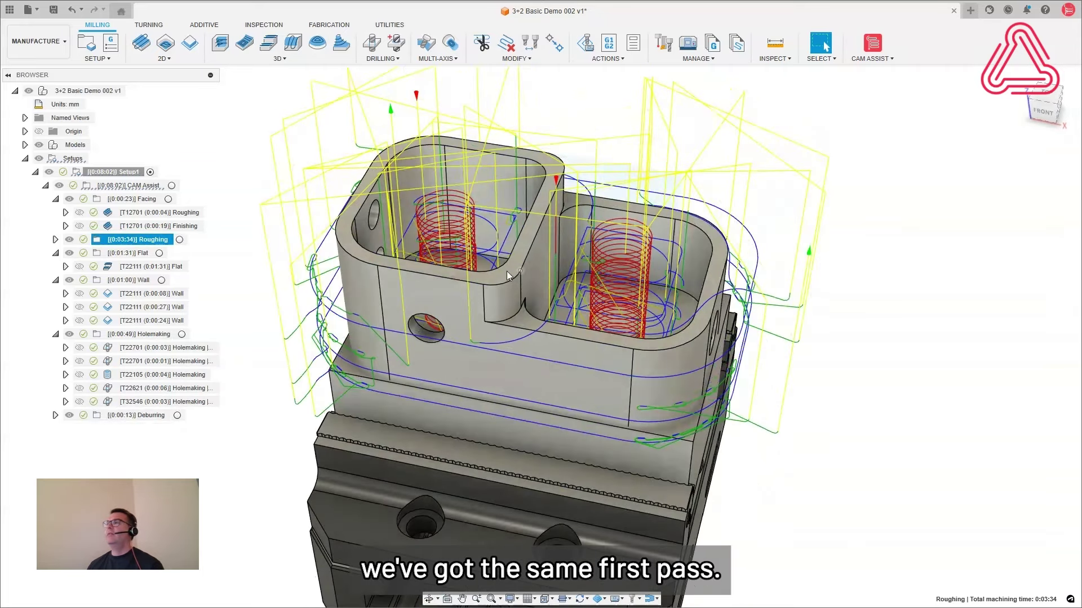
left_click(55, 240)
left_click(135, 255)
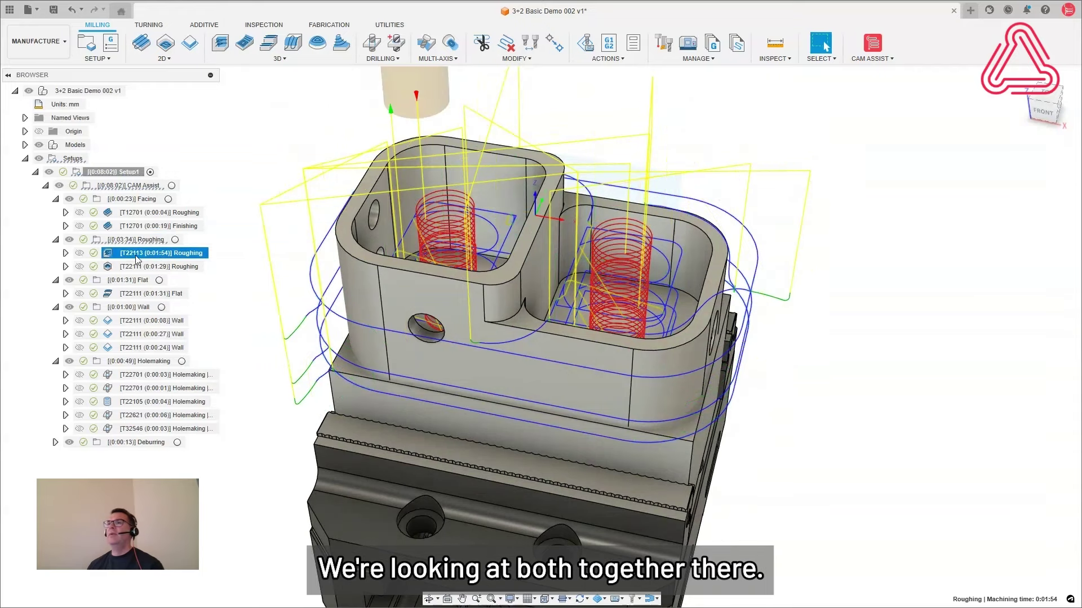
left_click(138, 267)
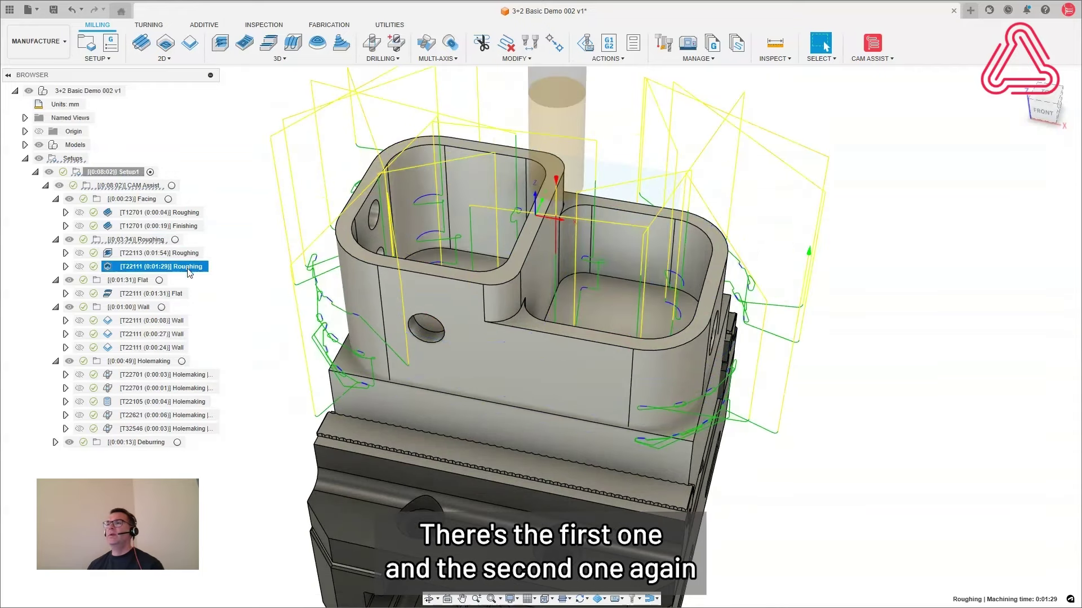
- Open the second Roughing (T22111) pocket operation for editing on its Passes tab
right_click(188, 272)
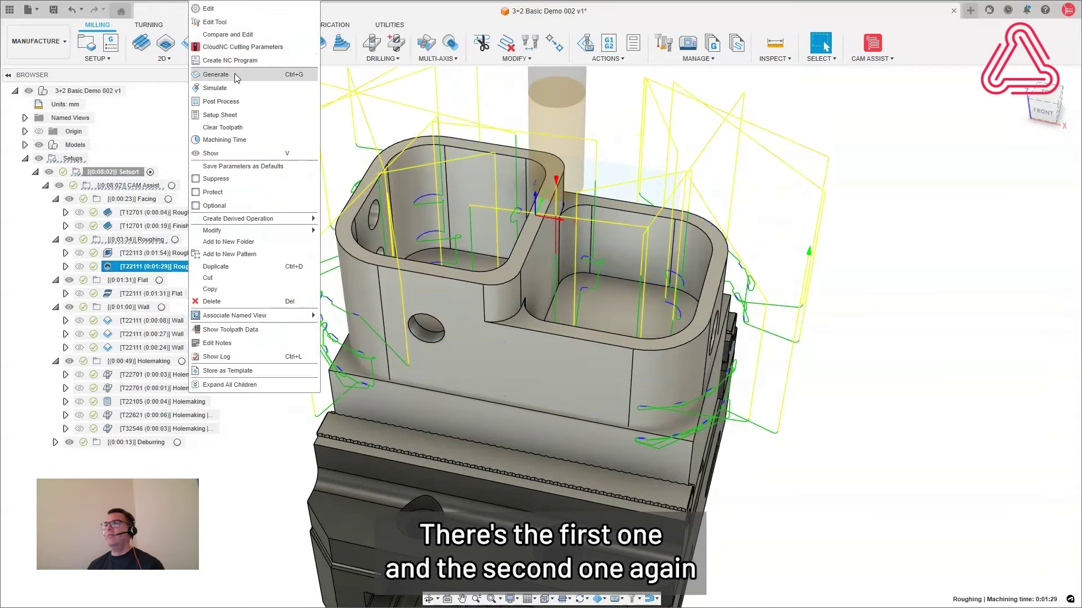
left_click(256, 10)
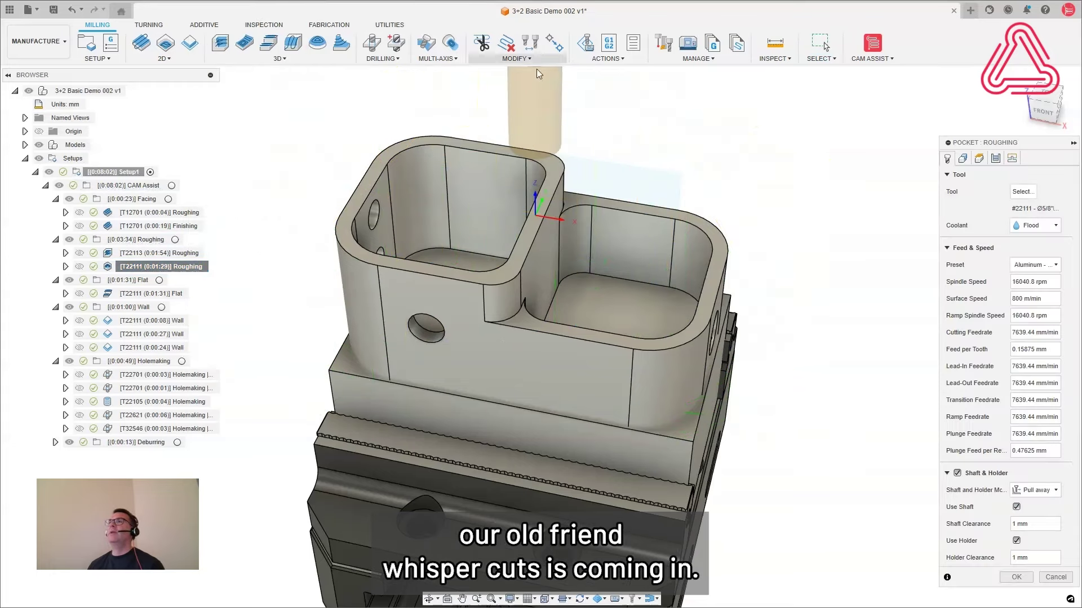
left_click(995, 159)
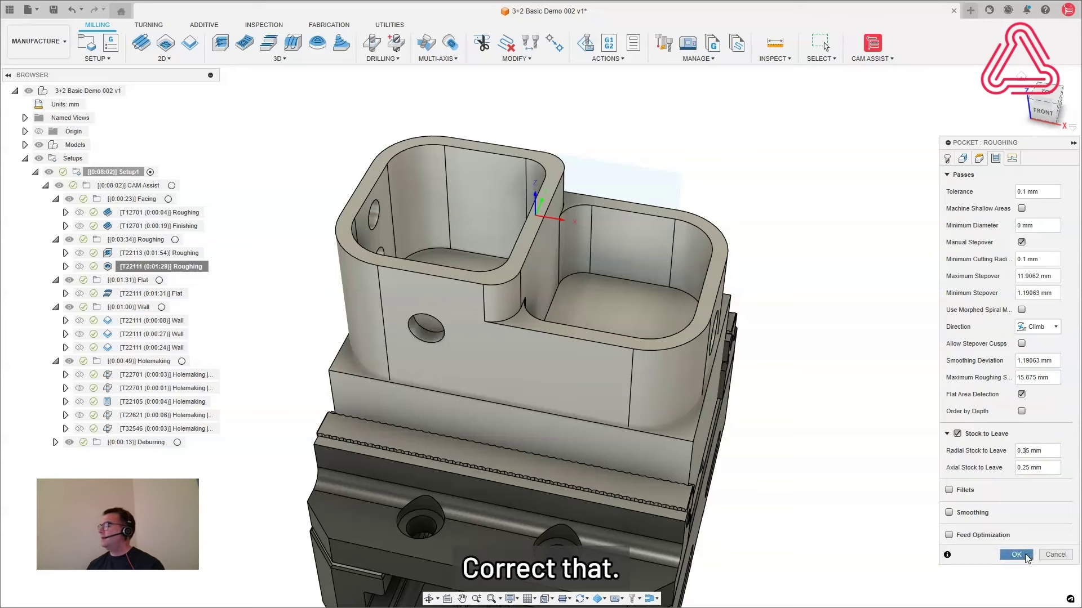
- Apply the Pocket edit so T22111 Roughing regenerates at 0:00:51, then preview the Flat toolpath
left_click(1017, 555)
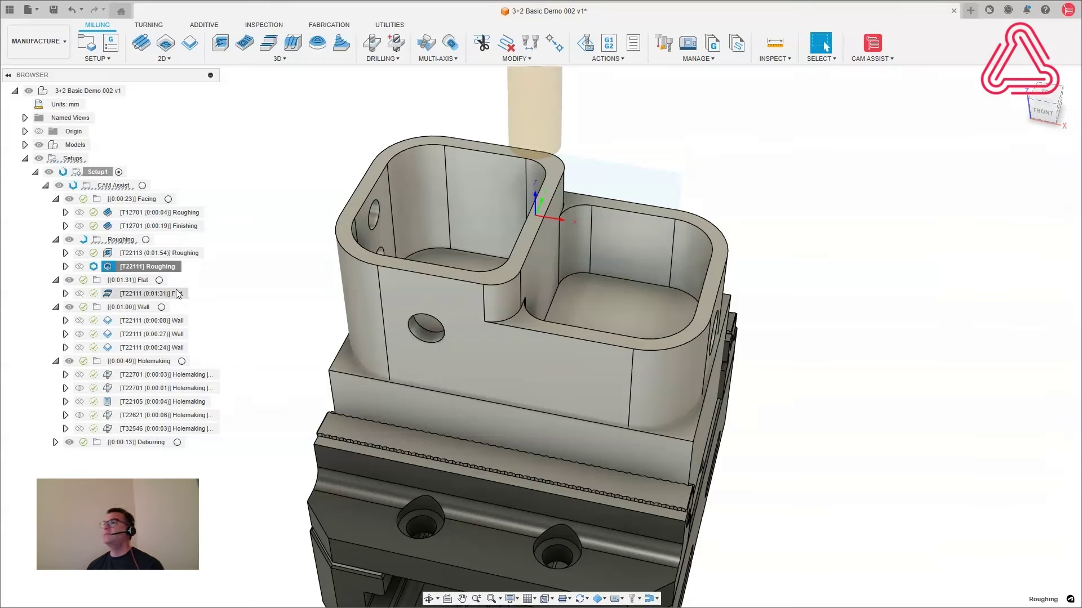
left_click(157, 294)
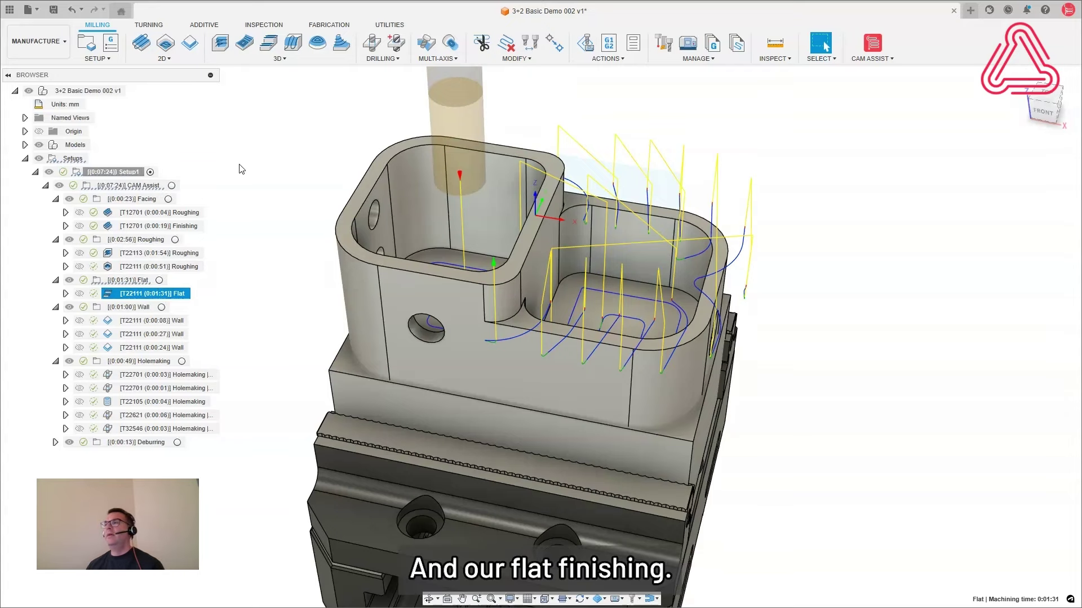
left_click(293, 143)
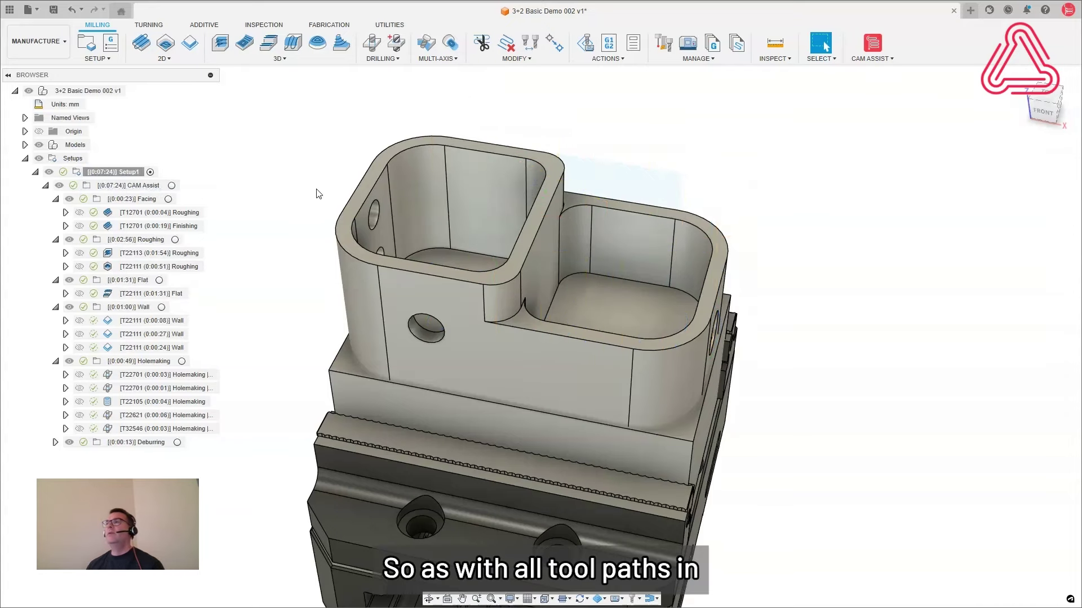
- Orbit the part and bring up the context menu for the whole CAM Assist folder
middle_click_drag(303, 197, 287, 198, "shift")
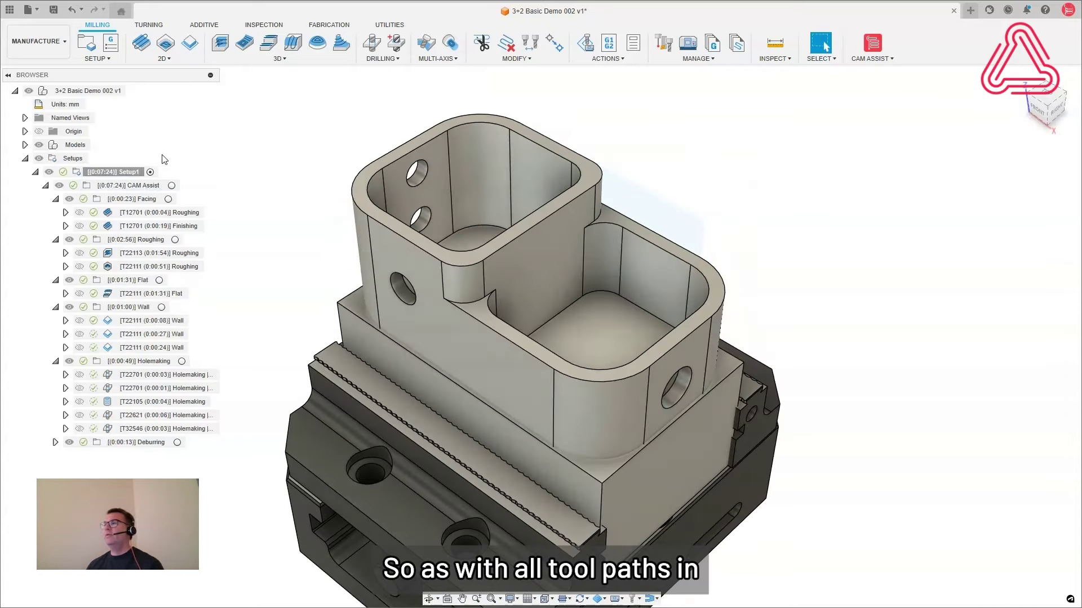
right_click(150, 188)
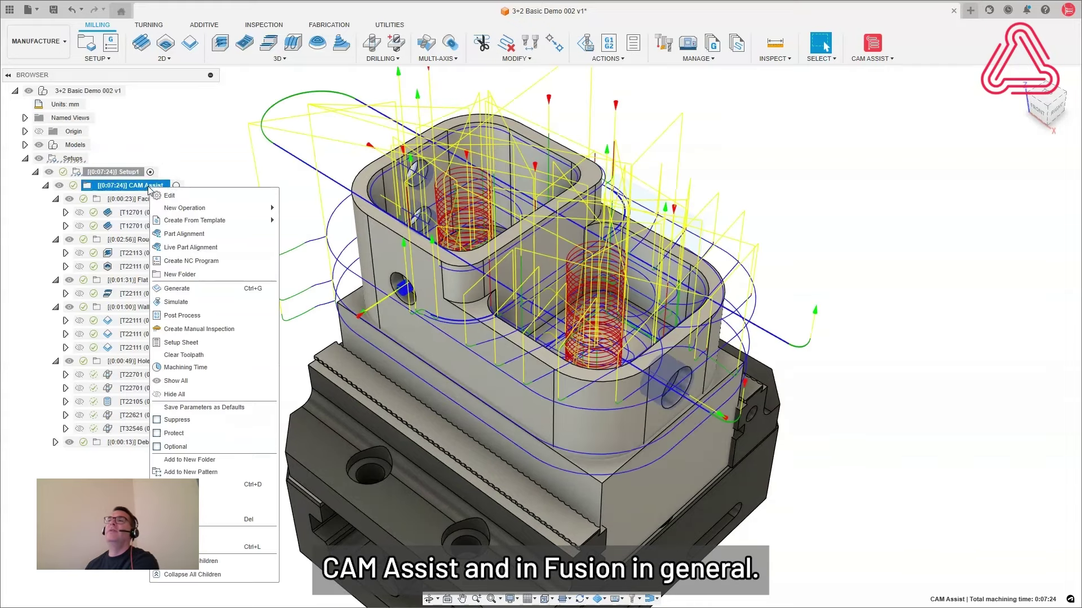
- Run and play a simulation of all CAM Assist toolpaths on the stock, with verification finding no issues
left_click(194, 300)
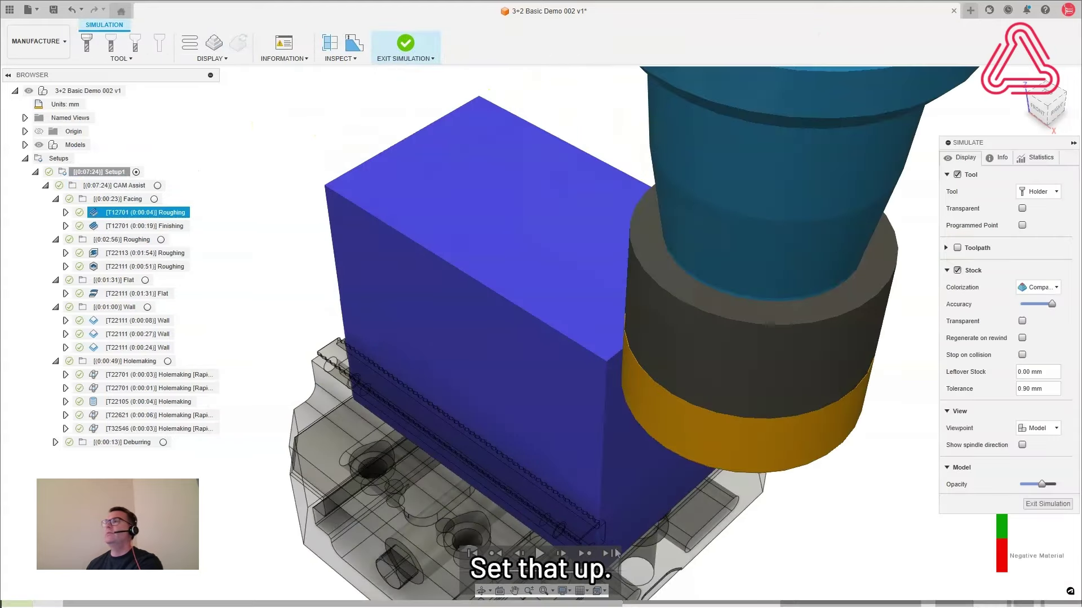
left_click(539, 554)
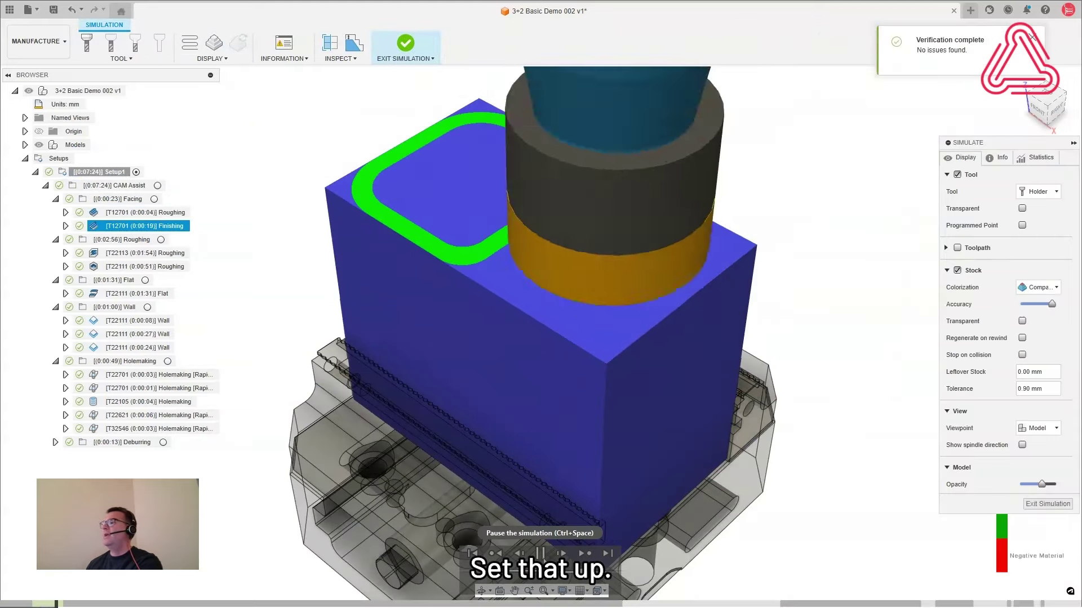